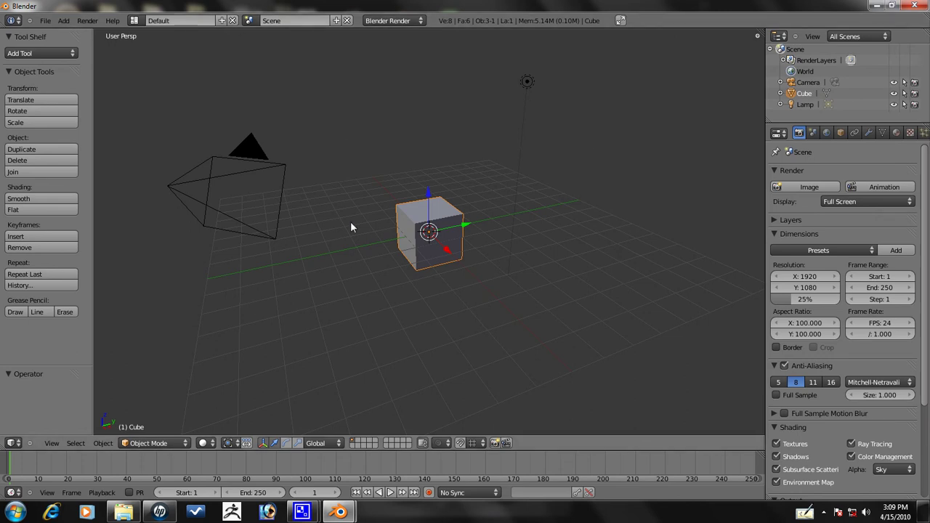
Step: In Edit Mode, add one centered vertical loop cut around the cube, dividing it into two halves along the X axis
key("KP_1")
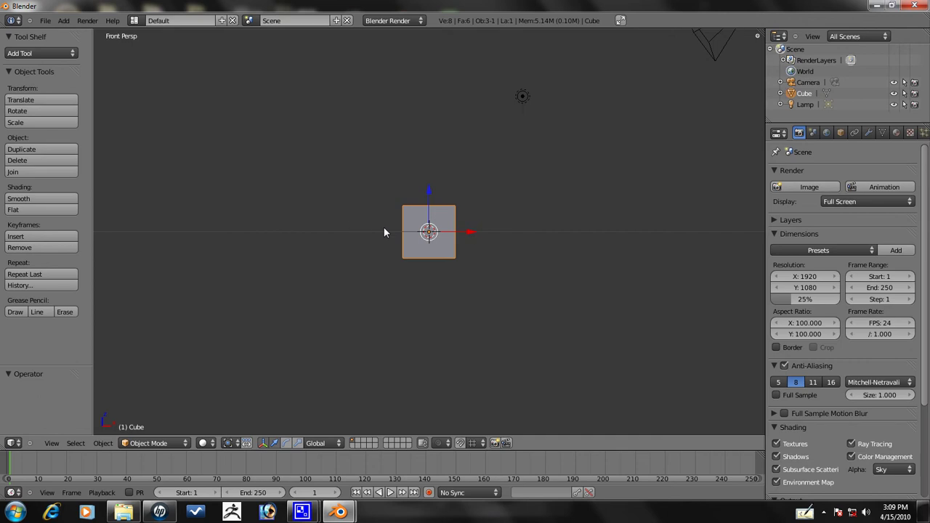
scroll(384, 234, "up", 2)
scroll(385, 229, "down", 2)
middle_click_drag(386, 226, 460, 279)
key("Tab")
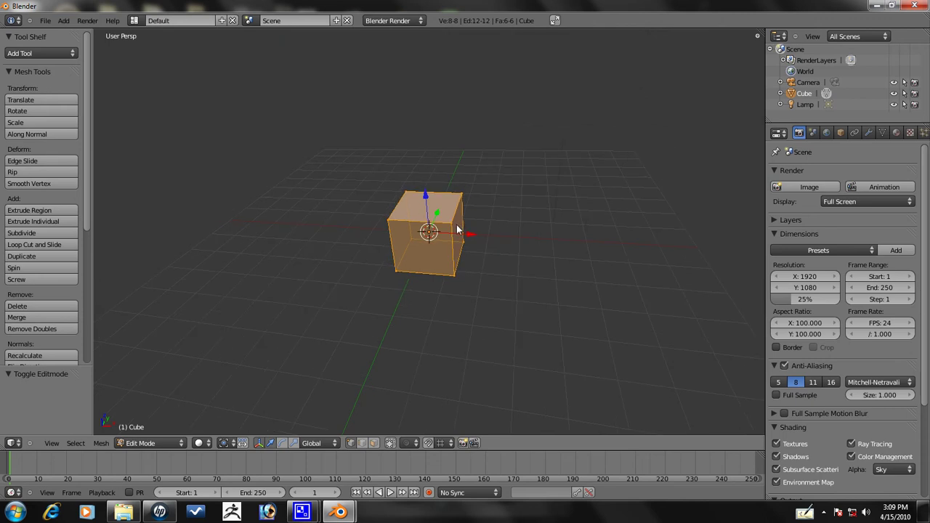
key("ctrl+r")
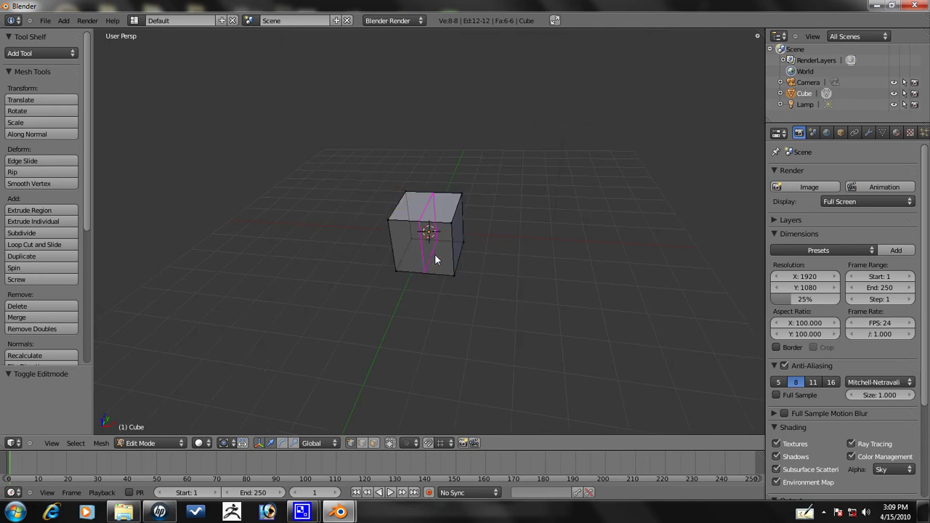
left_click(425, 265)
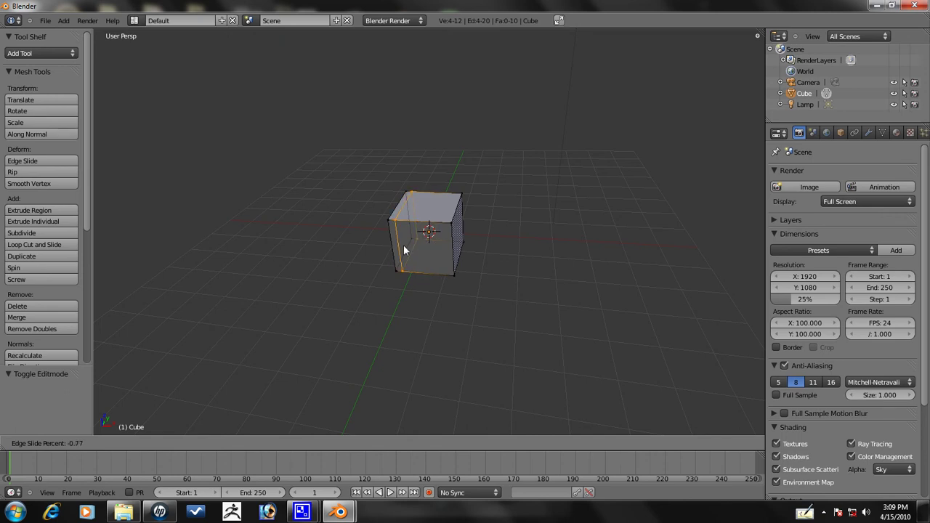
left_click(411, 254)
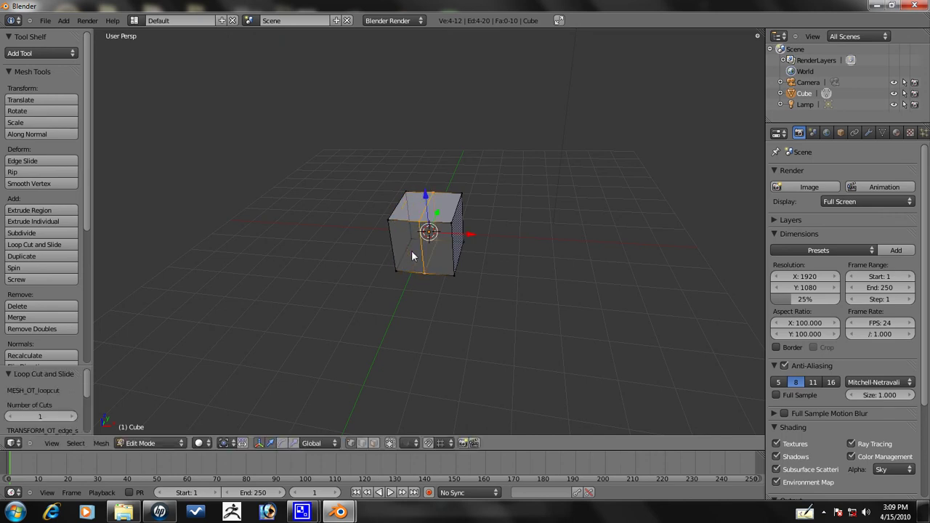
Step: Delete the vertices on the cube's negative-X side, keeping only the half beyond the center loop
key("KP_1")
scroll(412, 266, "up", 2)
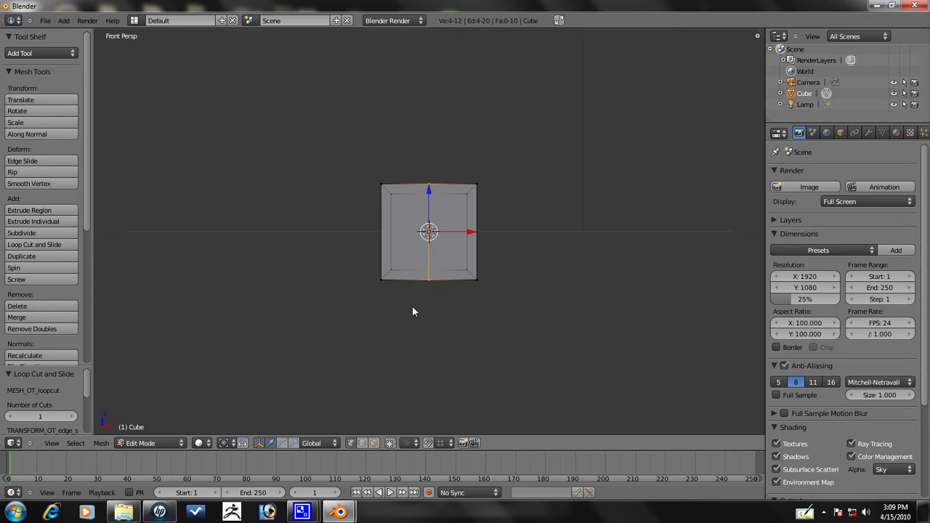
key("a")
key("b")
left_click_drag(413, 308, 250, 127)
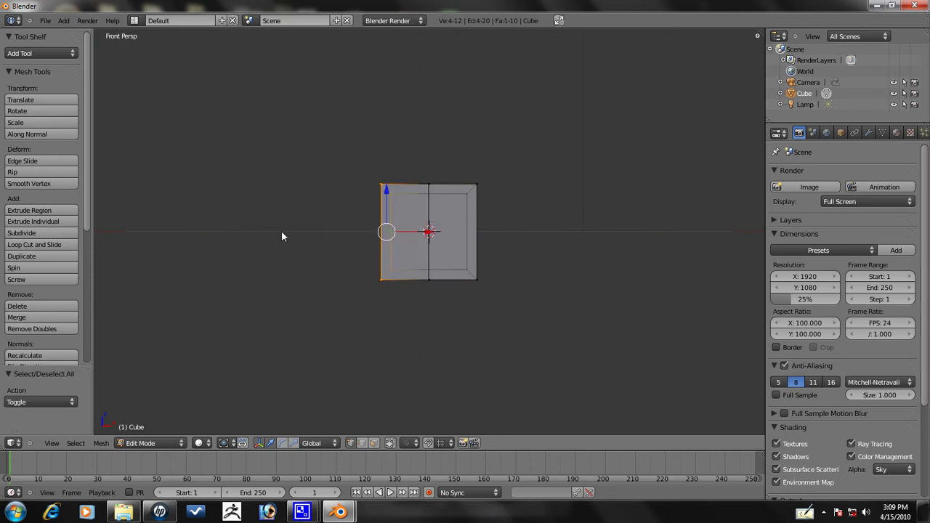
key("b")
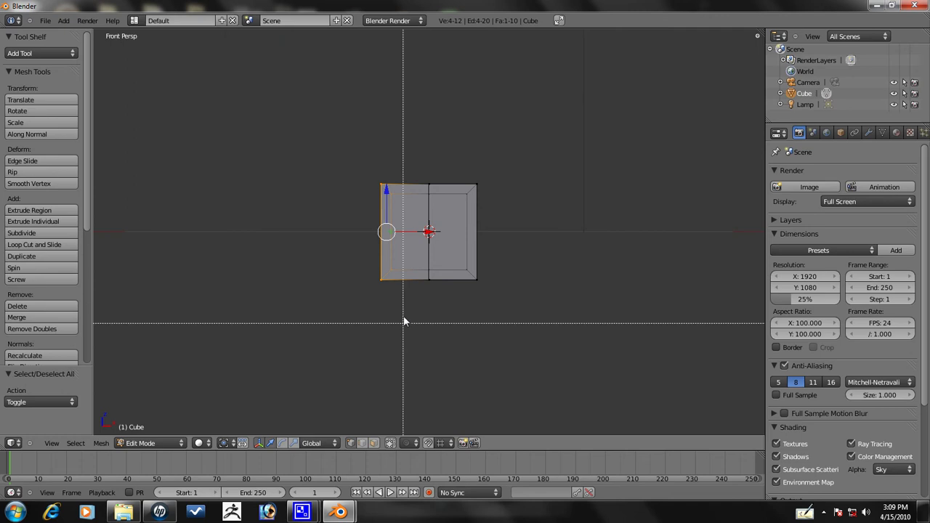
left_click_drag(404, 311, 329, 150)
key("x")
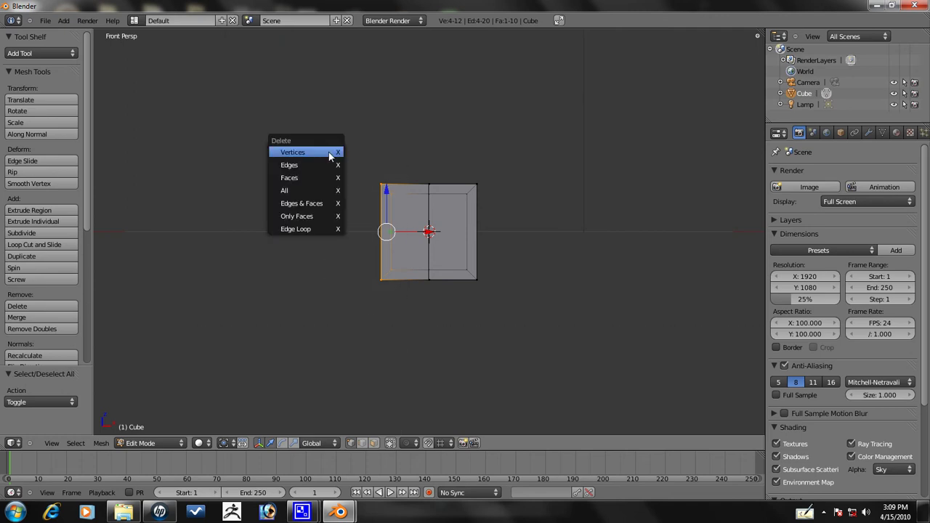
left_click(329, 152)
Step: Add a Mirror modifier to the half cube on the X axis with Clipping enabled
left_click(869, 134)
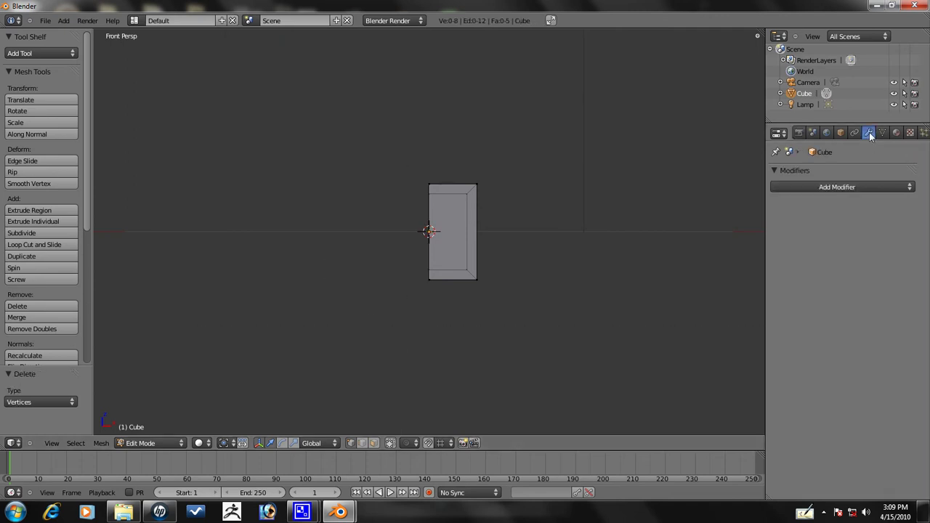
left_click(845, 187)
left_click(691, 300)
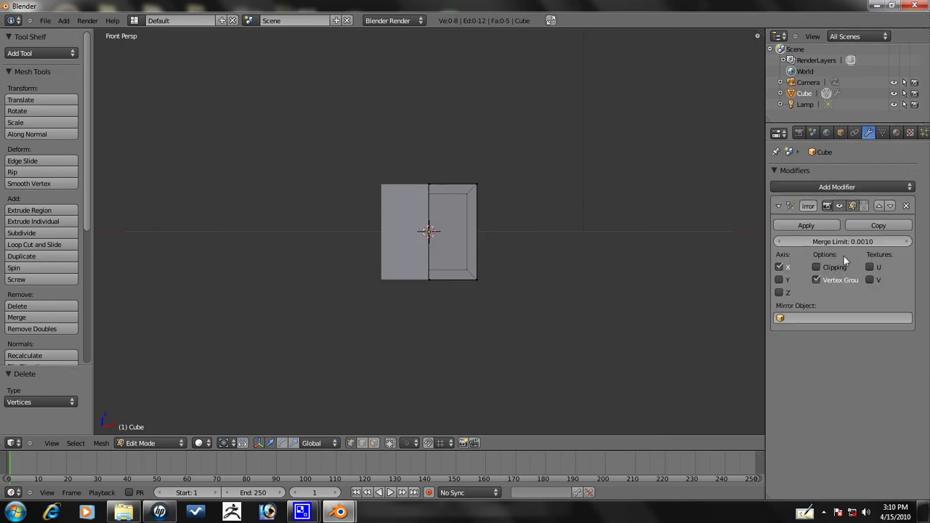
left_click(819, 268)
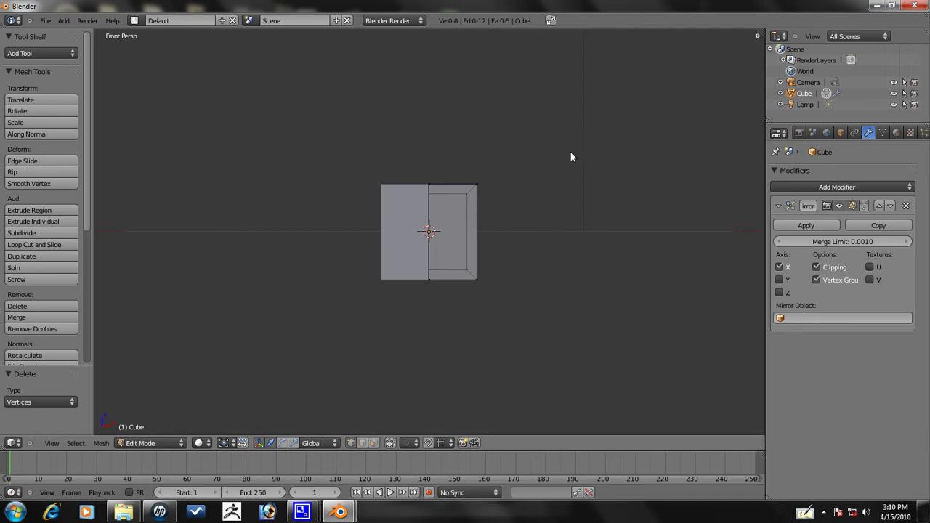
Step: In Object Mode, move the camera and the lamp together to layer 2
middle_click_drag(572, 155, 524, 268)
scroll(476, 244, "down", 3)
key("Tab")
right_click(618, 249)
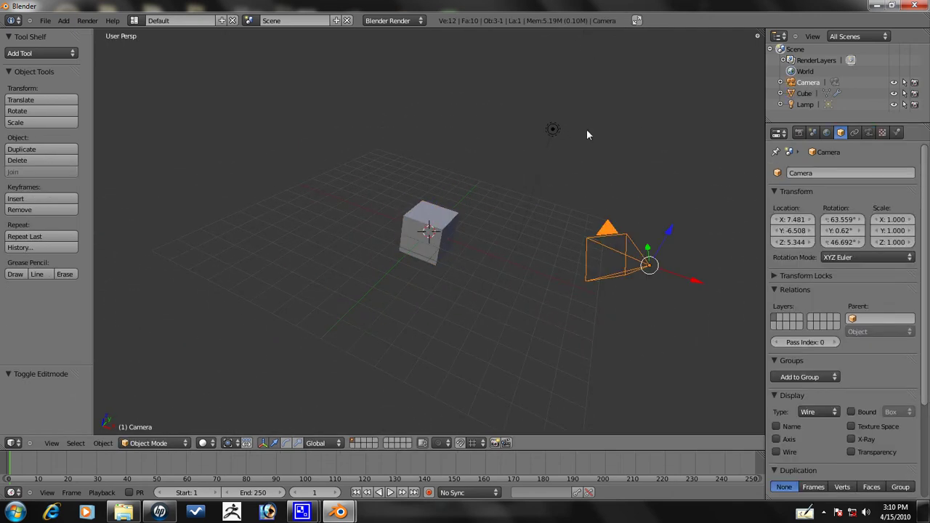
right_click(552, 131, "shift")
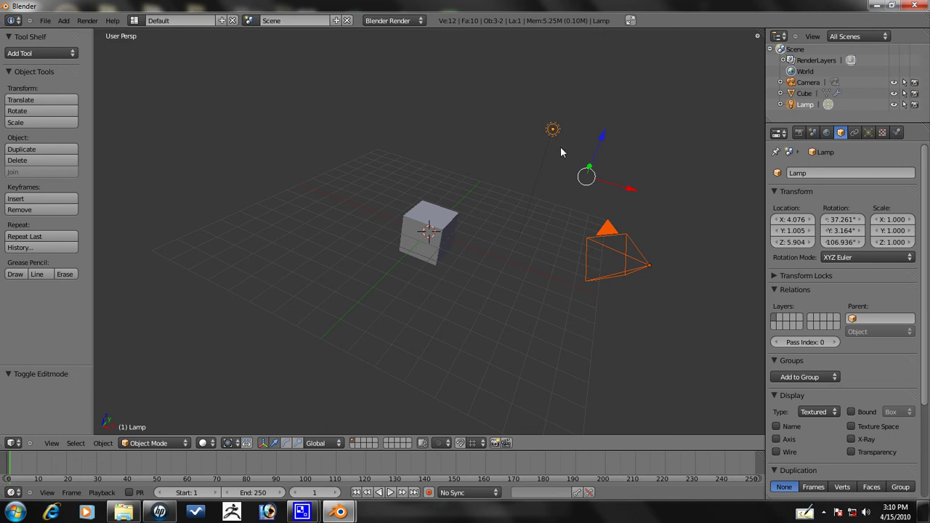
key("m")
key("2")
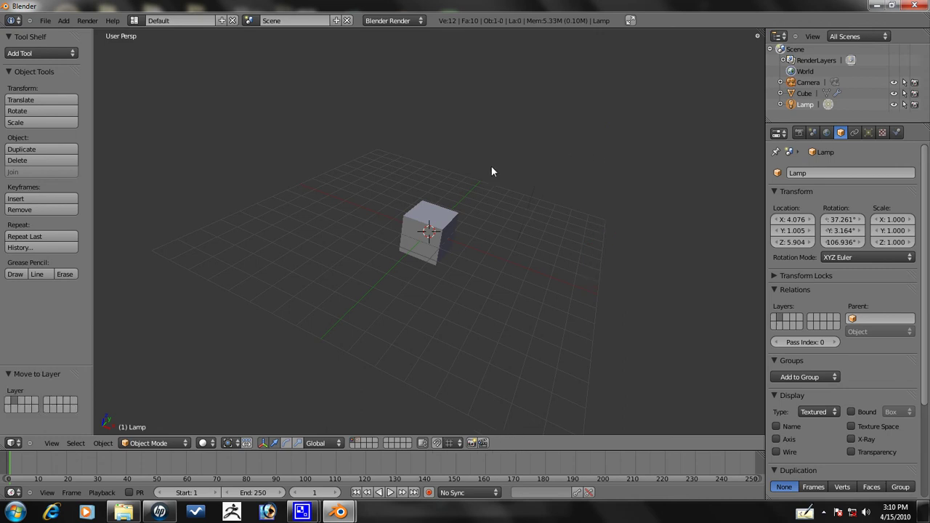
Step: Extrude the bottom face of the half cube in place and scale it down to about 0.71
right_click(424, 237)
key("KP_1")
scroll(437, 244, "up", 3)
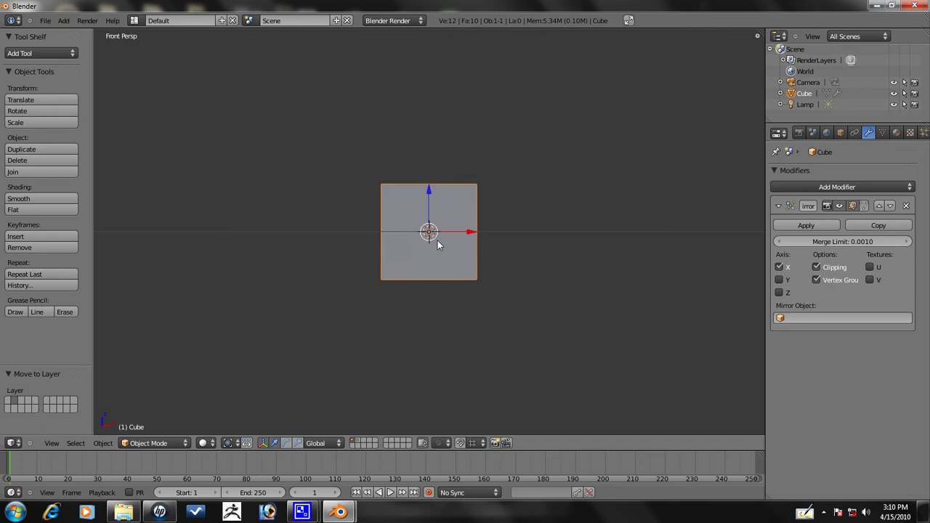
key("Tab")
mouse_move(457, 242)
middle_mouse_down()
mouse_move(417, 325)
mouse_move(458, 252)
middle_mouse_up()
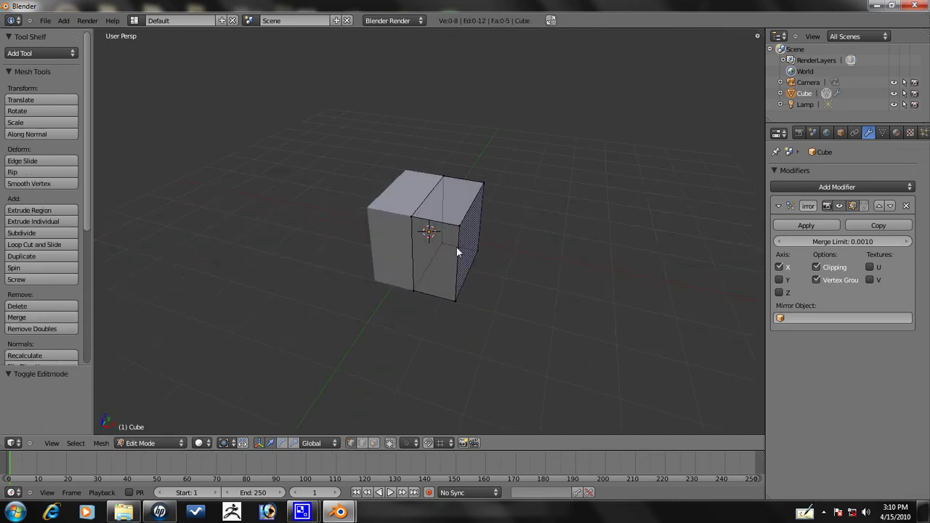
right_click(414, 287)
right_click(446, 266)
key("KP_1")
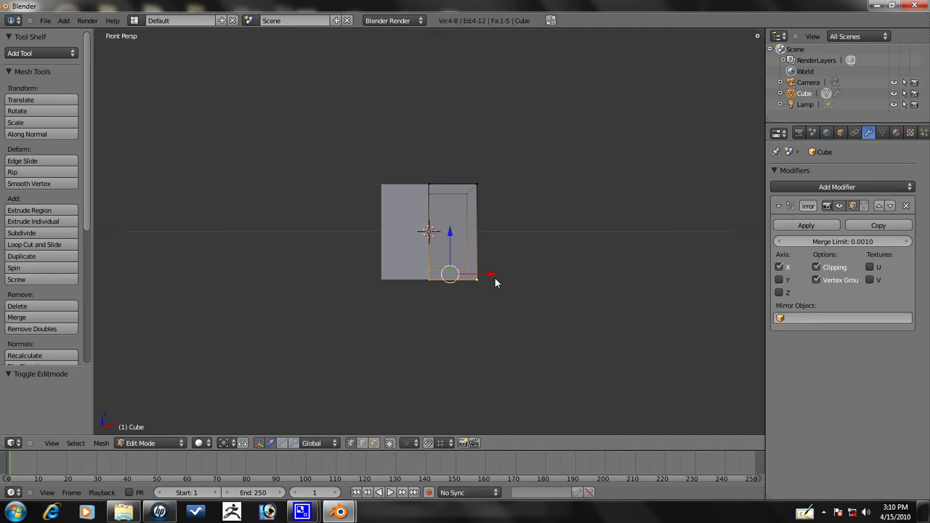
middle_click_drag(494, 281, 485, 383)
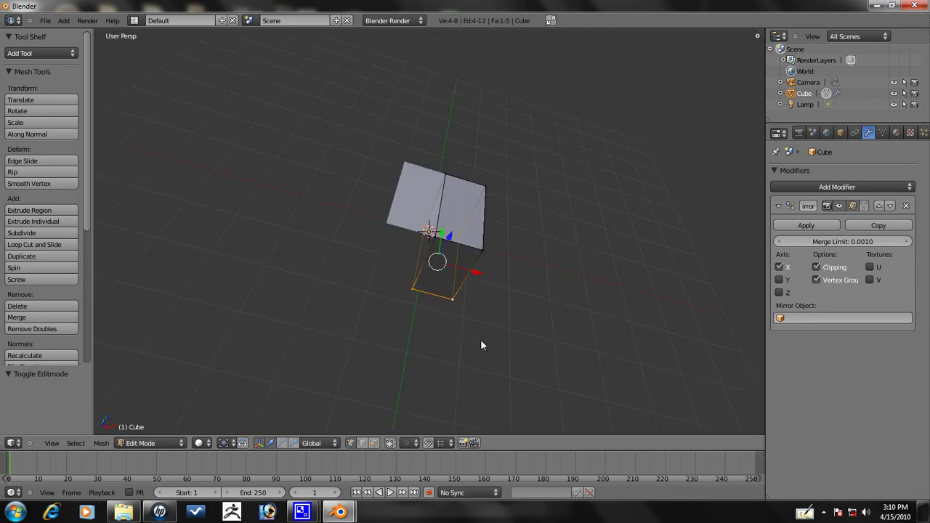
mouse_move(548, 231)
middle_mouse_down()
mouse_move(501, 214)
mouse_move(541, 227)
middle_mouse_up()
key("e")
right_click(542, 232)
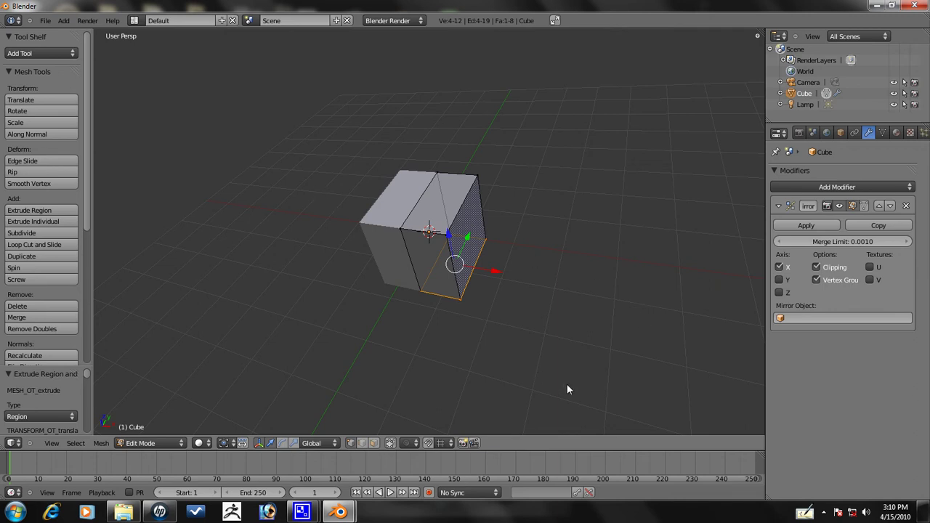
key("s")
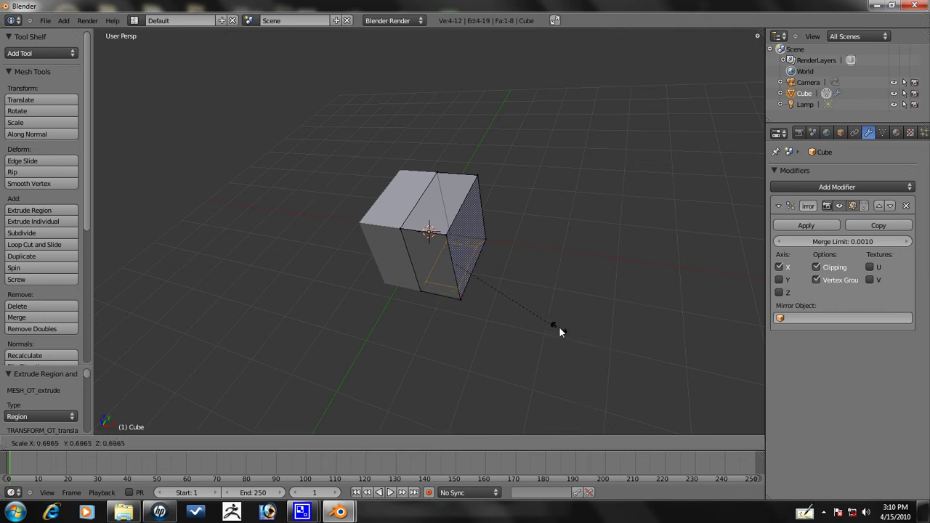
left_click(560, 329)
Step: Extrude the inset bottom face downward three times, making a short, a long and another short segment
key("KP_1")
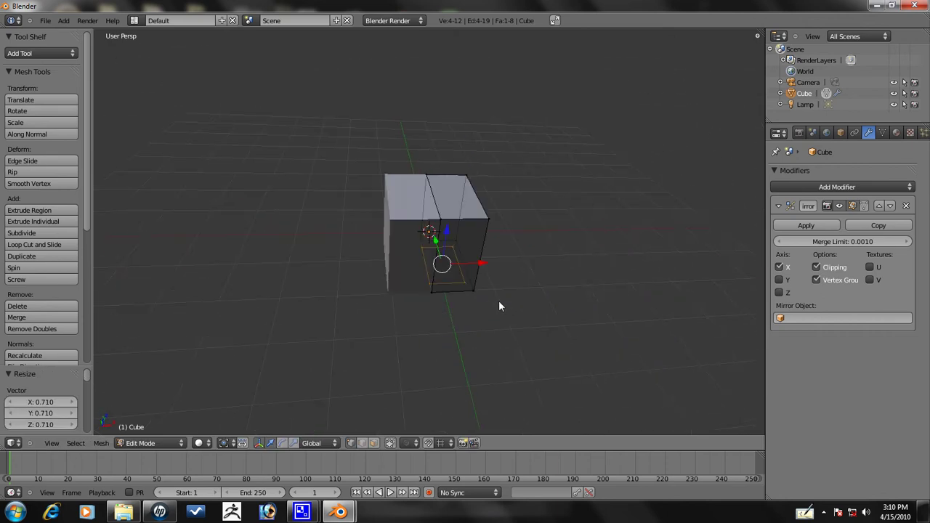
key("e")
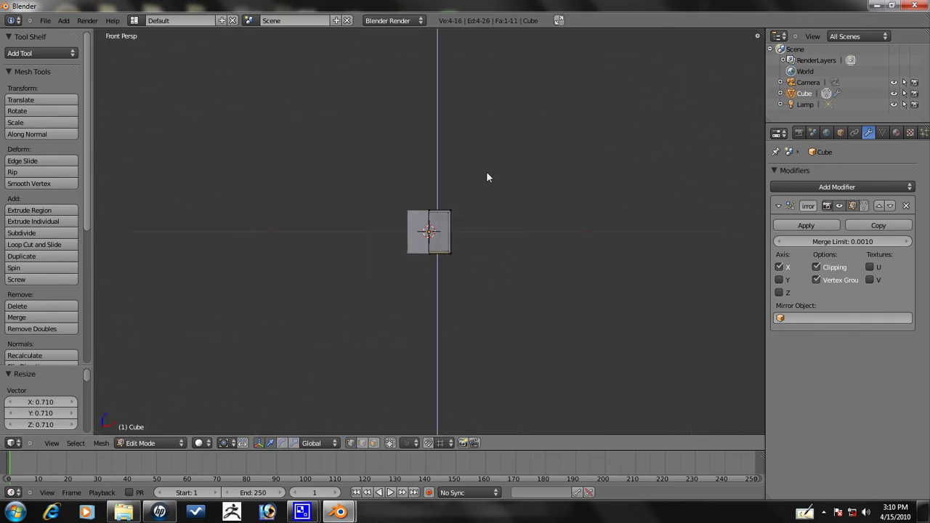
left_click(488, 193)
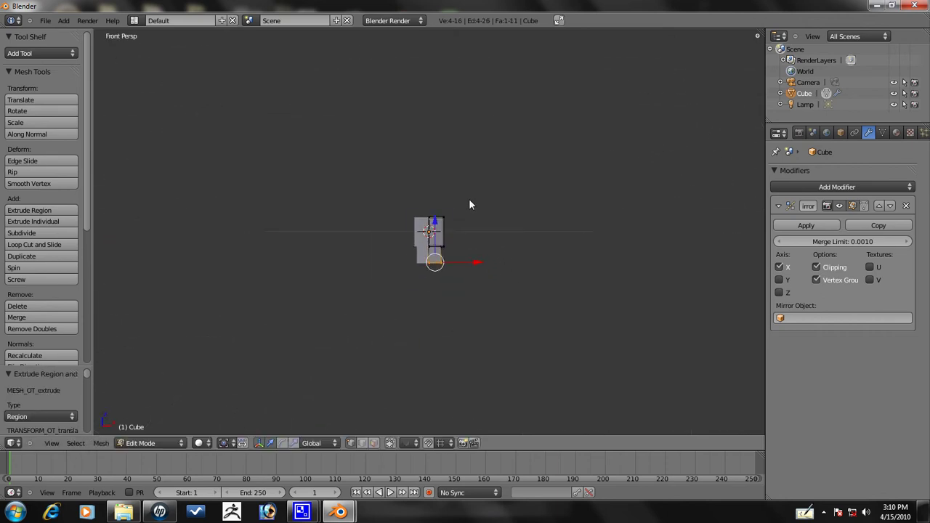
key("e")
left_click(473, 251)
key("e")
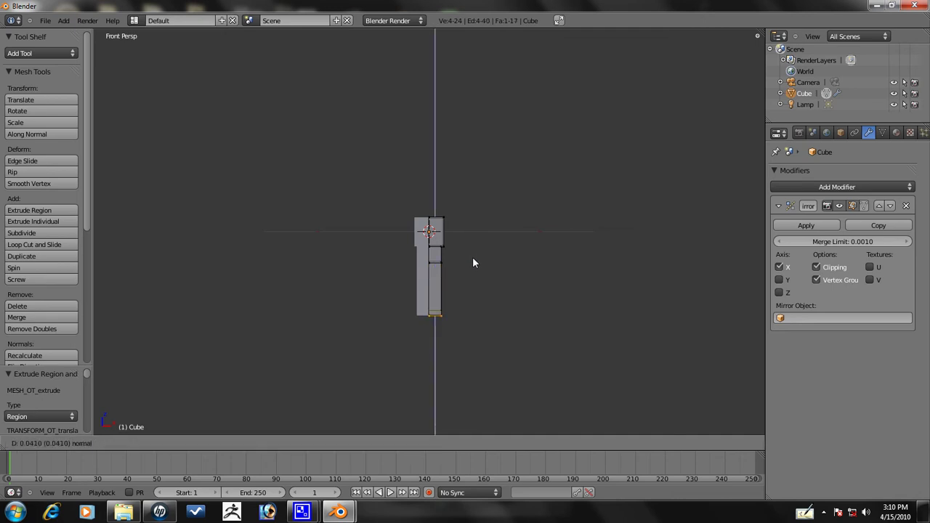
left_click(473, 266)
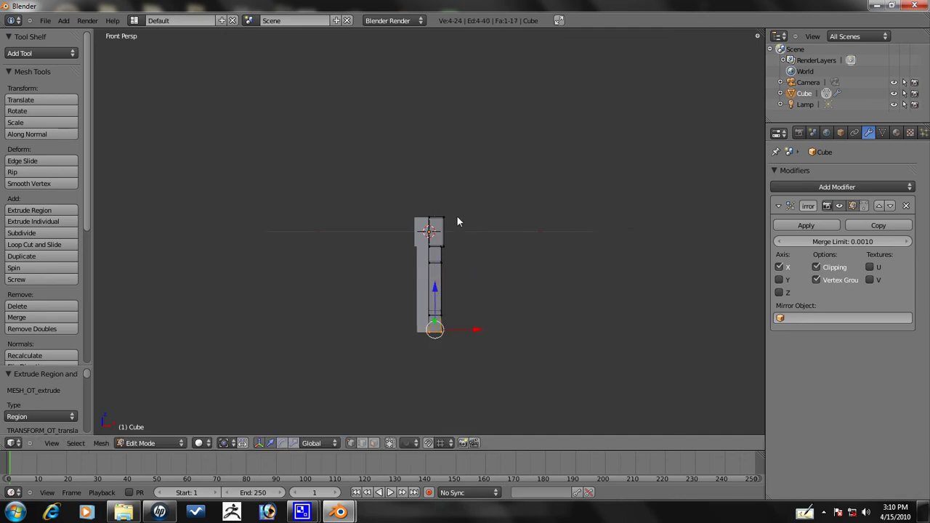
Step: Extrude the top face of the upper block in place and scale it down to about 0.14
middle_click_drag(456, 218, 436, 284)
key("KP_1")
scroll(415, 217, "up", 4)
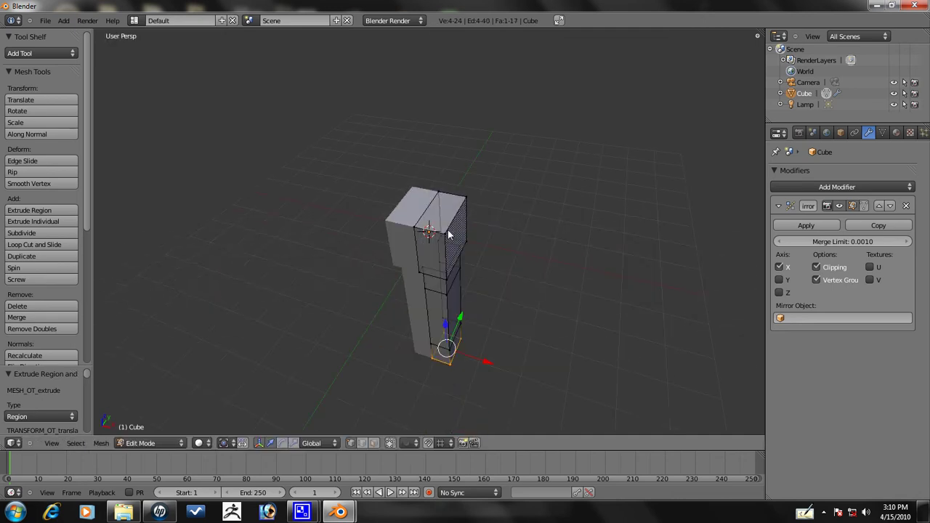
right_click(422, 224)
right_click(465, 198, "shift")
right_click(446, 231, "shift")
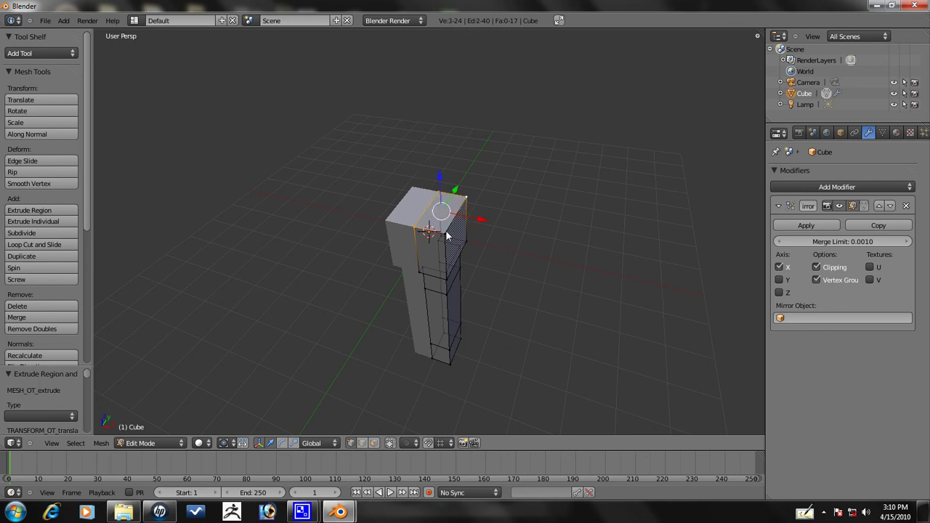
right_click(454, 232, "shift")
right_click(453, 231, "shift")
right_click(454, 230, "shift")
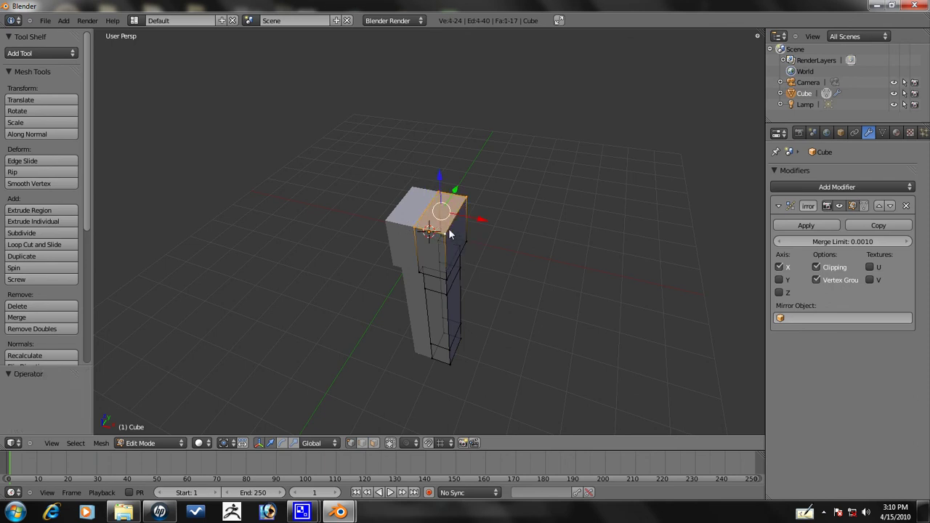
key("e")
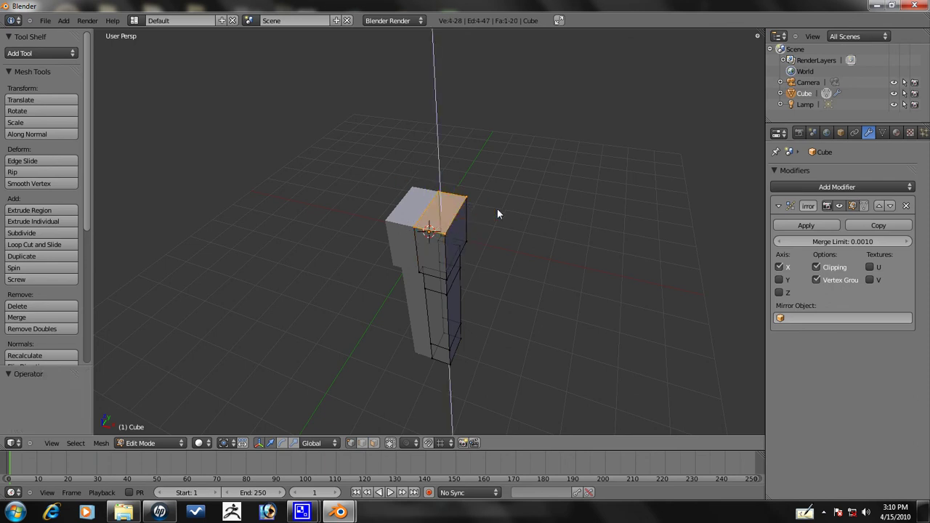
left_click(487, 151)
key("s")
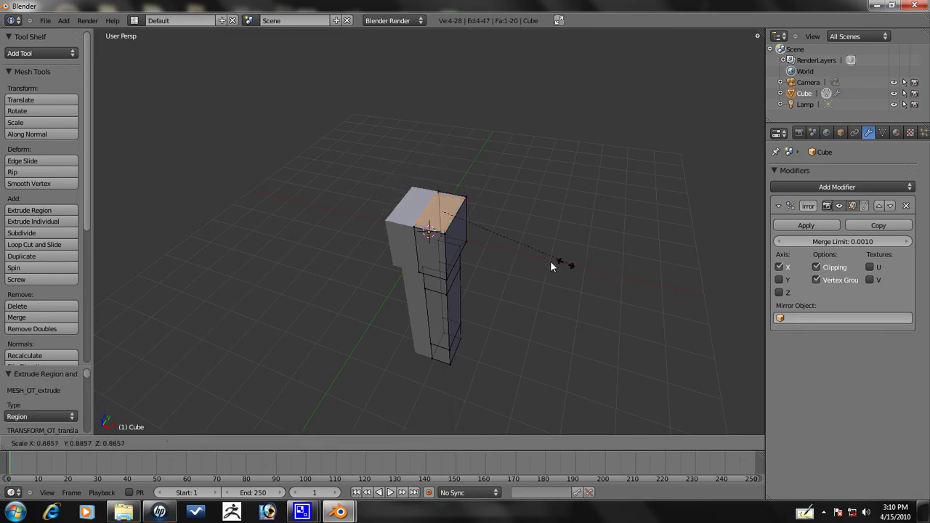
left_click(460, 227)
Step: Scale the small inset top face along the X axis by about 1.69
middle_click_drag(483, 220, 492, 185)
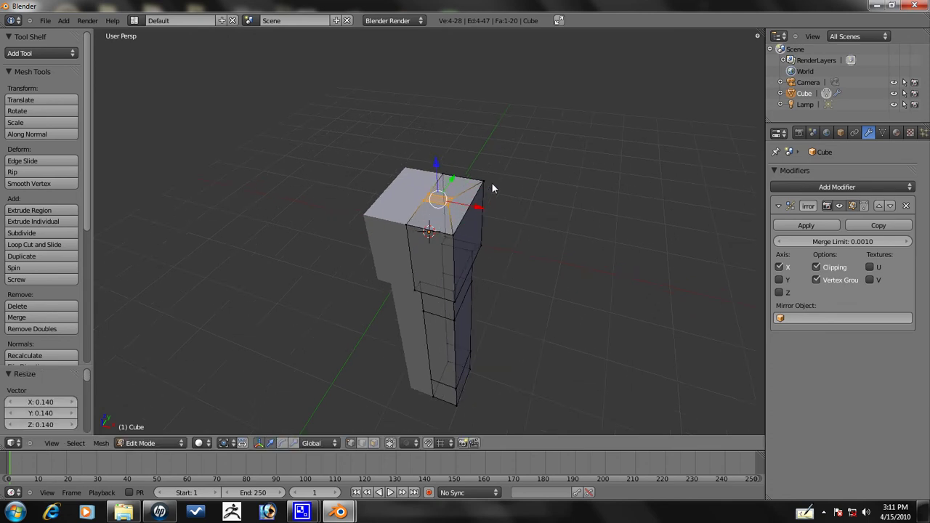
key("s")
key("x")
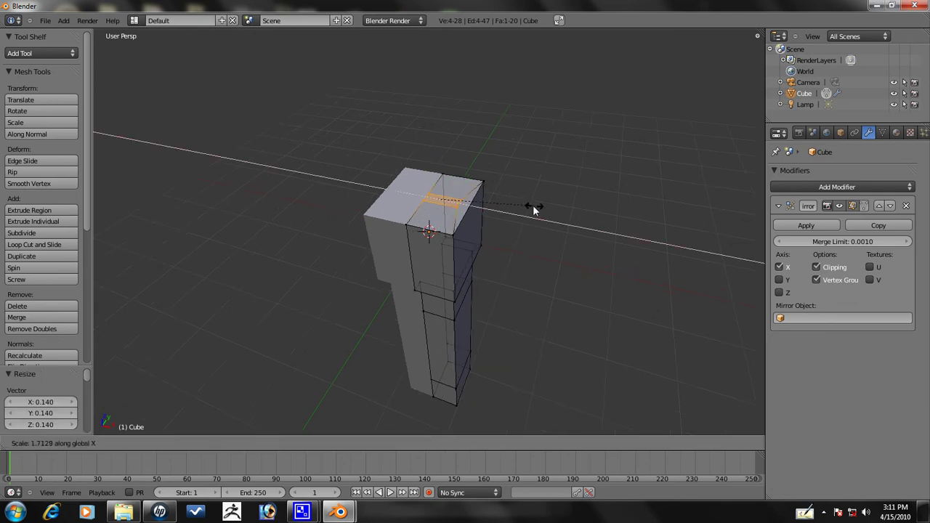
left_click(533, 206)
Step: Extrude the narrow top face straight up into a long thin shaft, longer than the lower section
key("KP_1")
key("e")
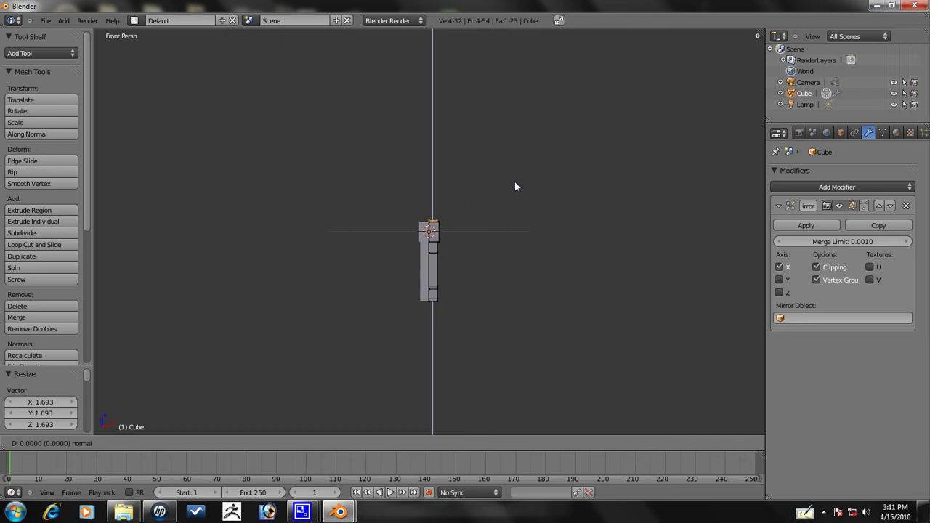
left_click(527, 93)
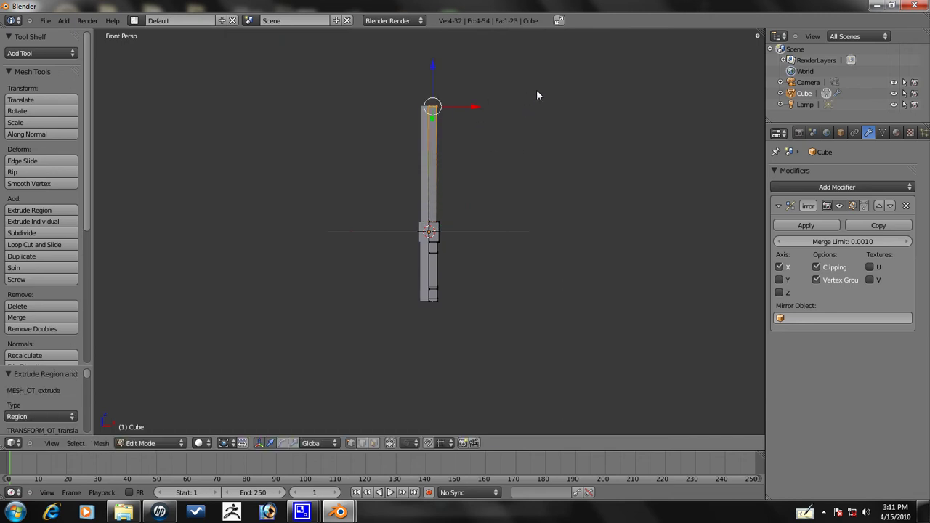
Step: Add a Subdivision Surface modifier to the mesh and set its view subdivisions to 2
scroll(478, 207, "up", 3)
key("a")
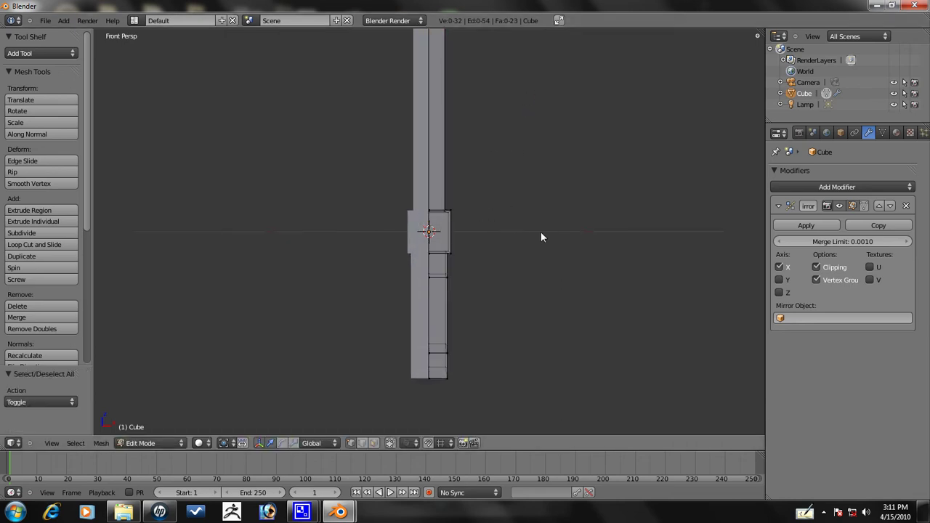
left_click(784, 188)
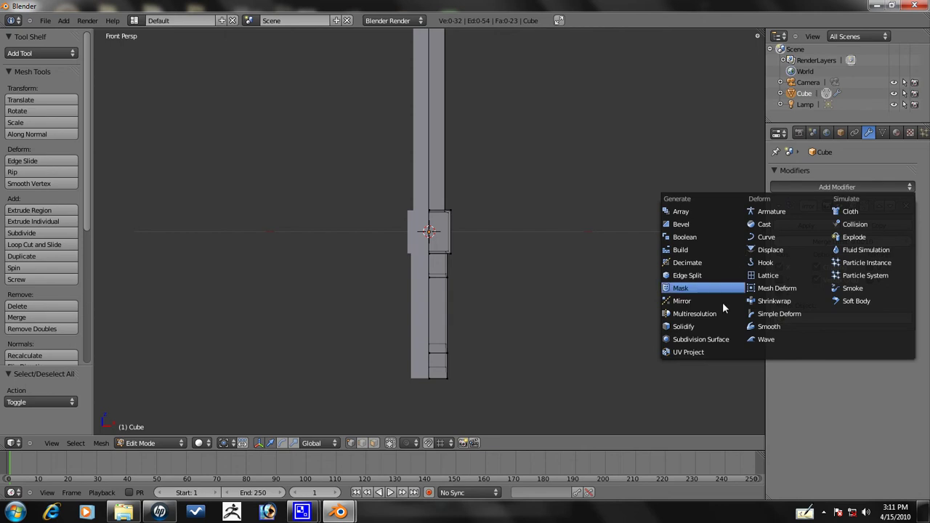
left_click(702, 339)
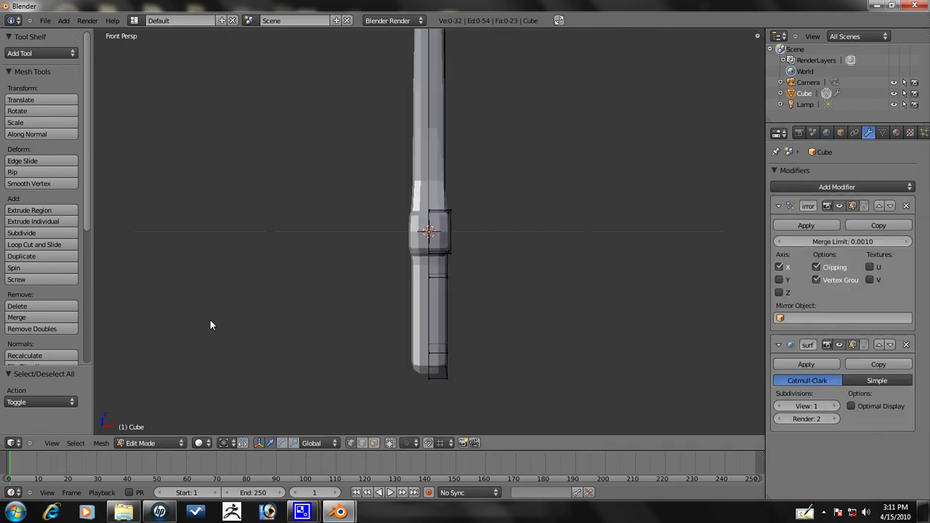
left_click(835, 406)
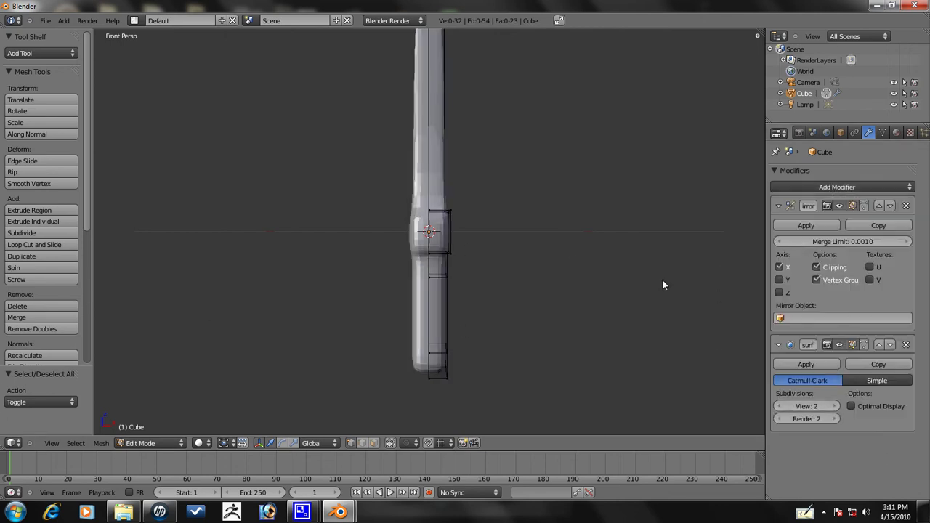
Step: Apply smooth shading to the entire mesh, leaving nothing selected
key("a")
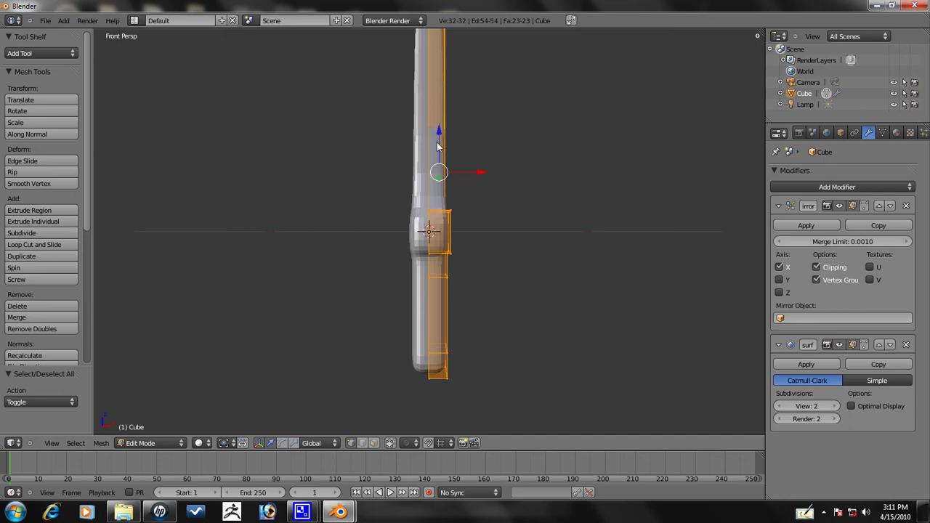
key("w")
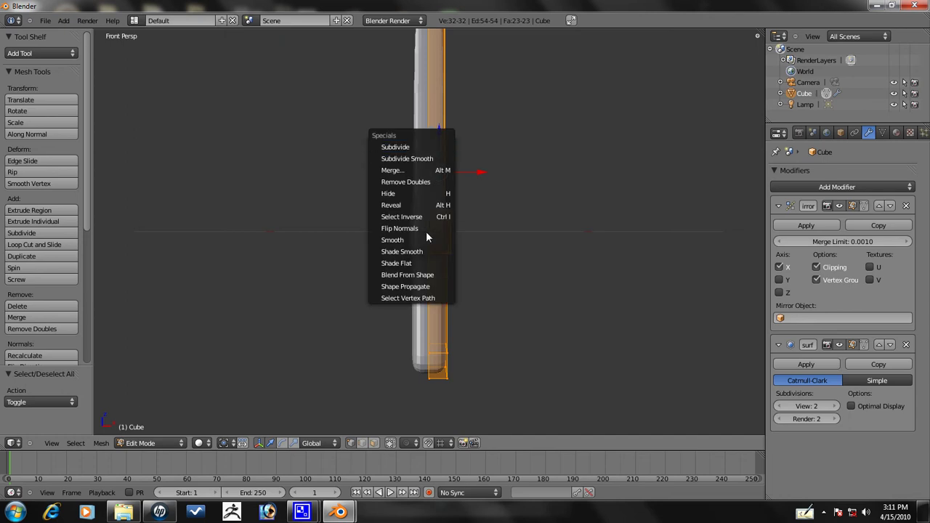
left_click(419, 252)
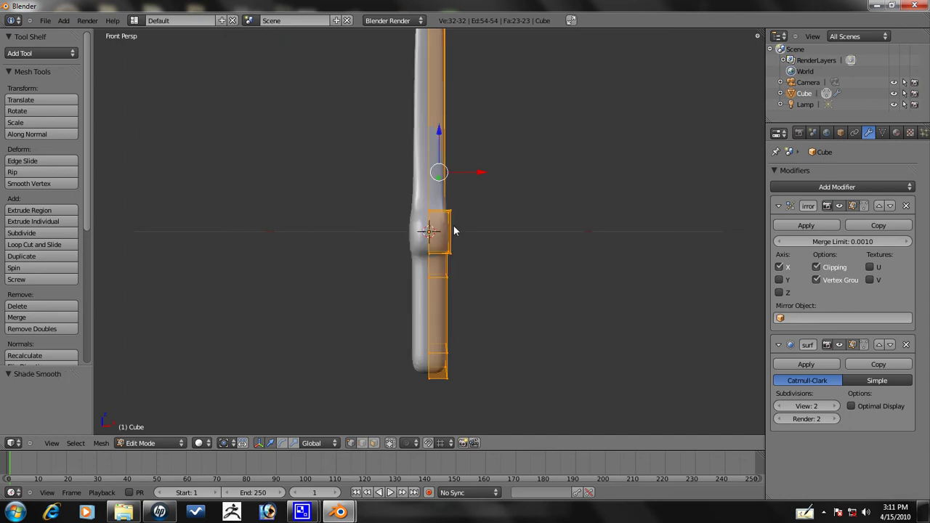
key("a")
Step: Hide the transform manipulator and extrude the middle block's outer side face sideways about 1.11 units in front view
middle_click_drag(438, 250, 493, 368)
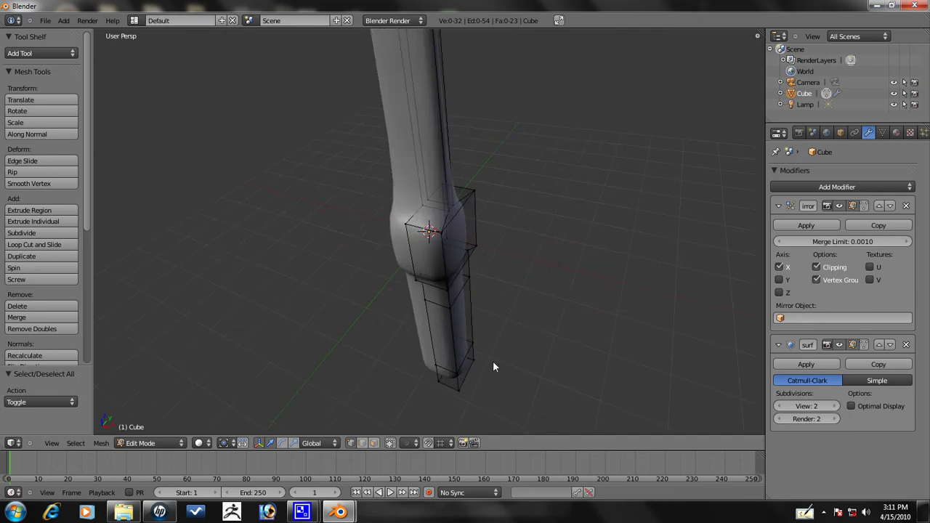
right_click(442, 235)
right_click(473, 194, "shift")
right_click(475, 246, "shift")
right_click(454, 293, "shift")
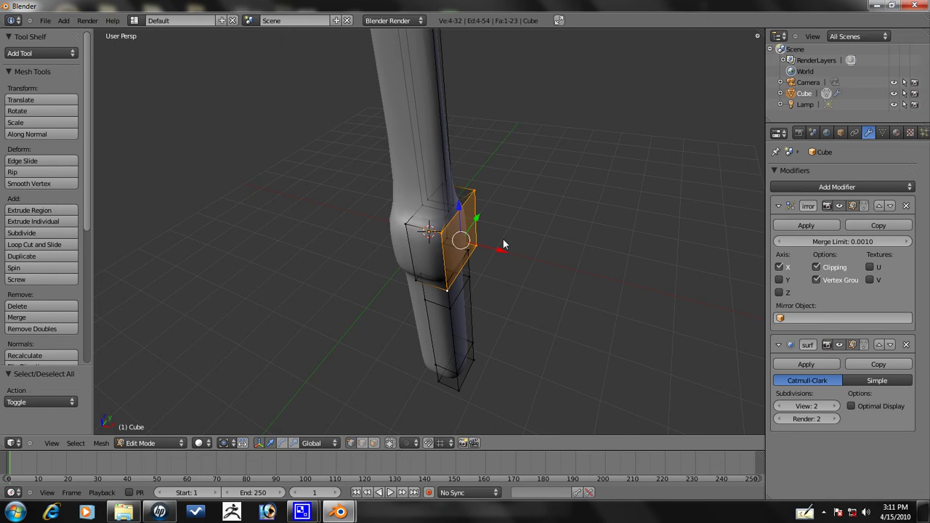
left_click(261, 446)
key("KP_1")
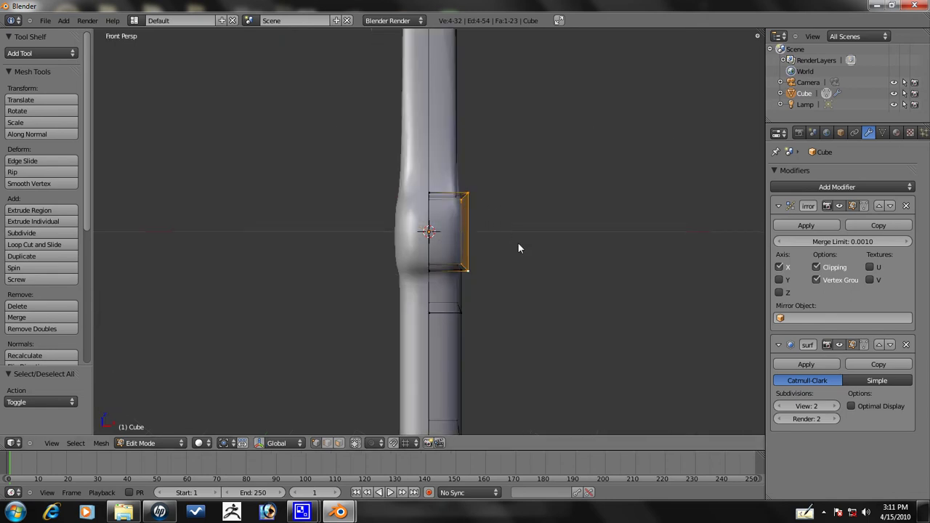
scroll(473, 260, "down", 2)
key("e")
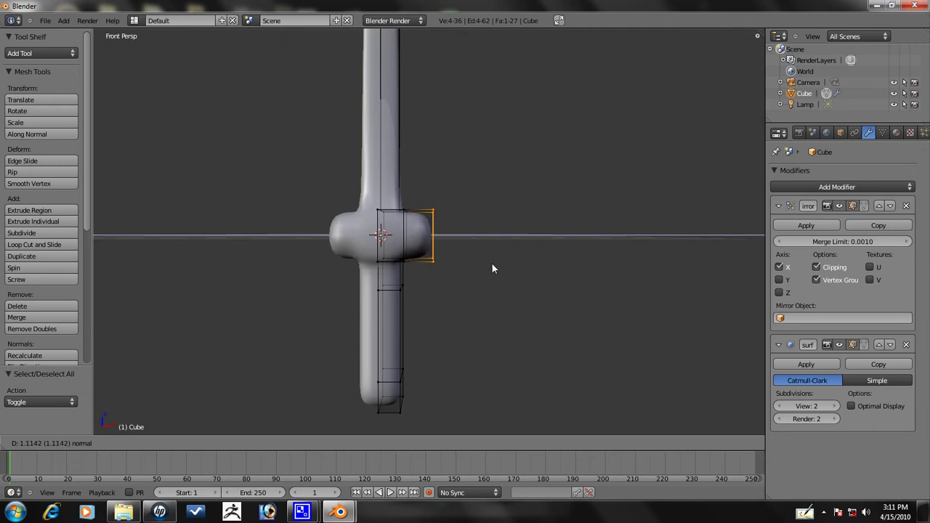
left_click(491, 265)
Step: Rotate the extruded guard end face about -24.4° and move it 0.261 along X and -0.024 along Z
key("r")
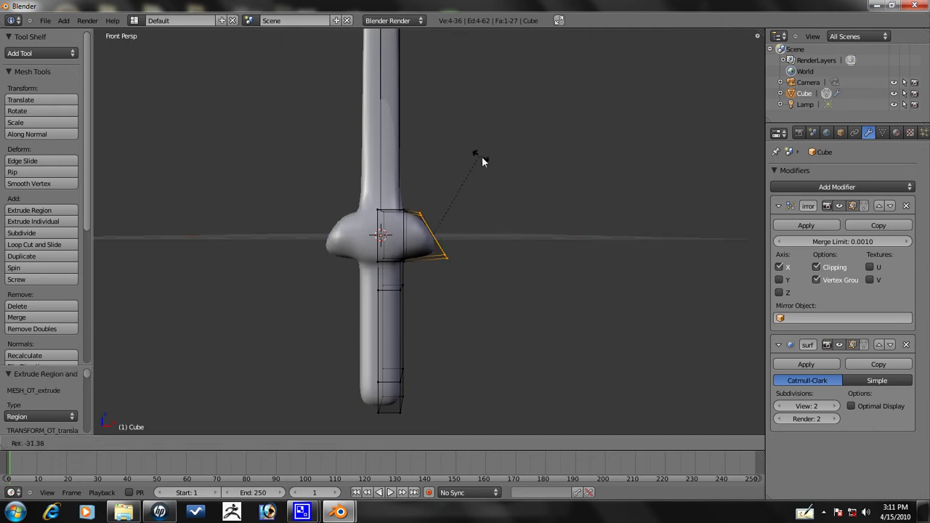
left_click(488, 162)
key("g")
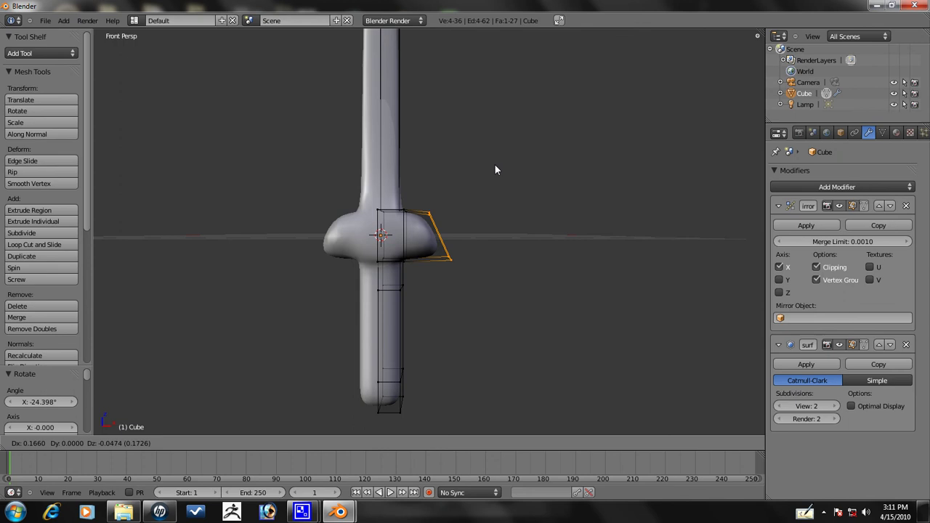
left_click(494, 170)
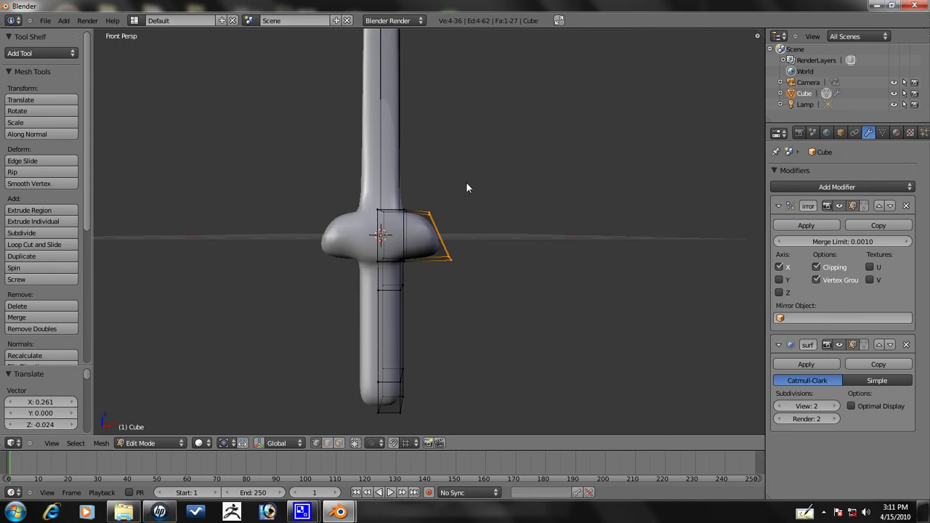
Step: Extrude the tilted guard end face about 1.38 units along its normal and rotate the new end about -25.3°
key("e")
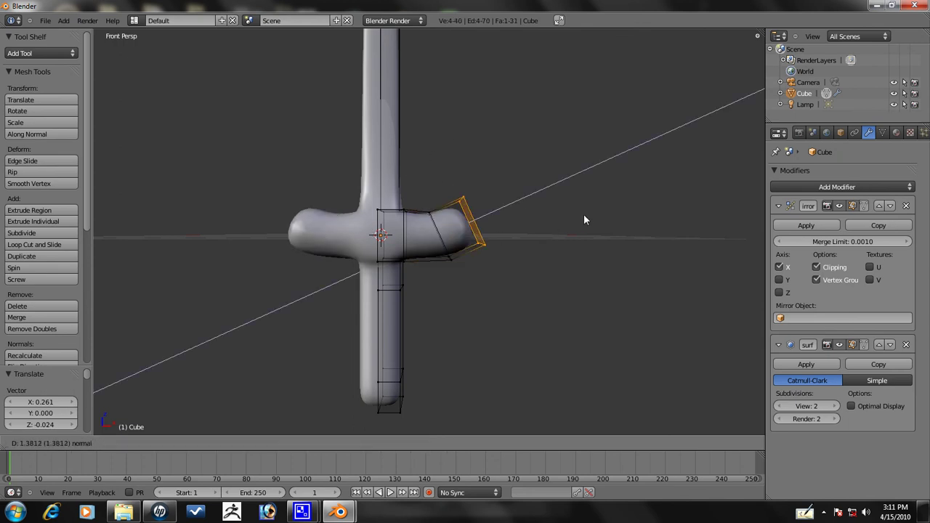
left_click(584, 215)
key("r")
left_click(559, 132)
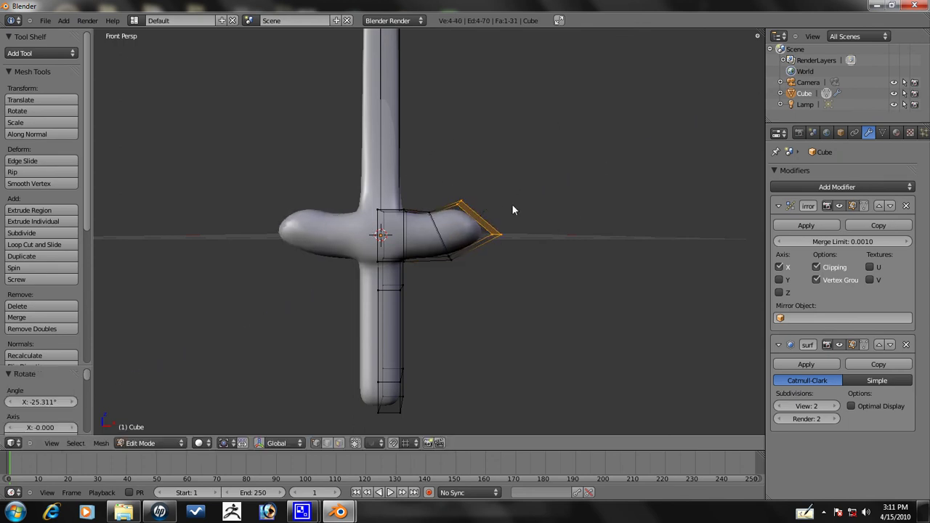
Step: In orthographic front view, rotate the guard's end face about -20° more and move it 0.173 along X and 0.108 along Z
key("KP_5")
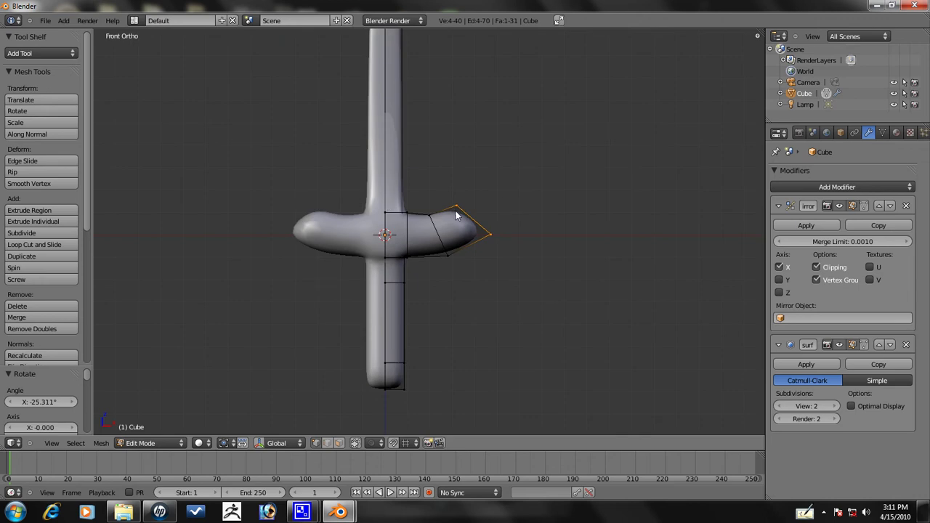
scroll(530, 192, "up", 1)
key("r")
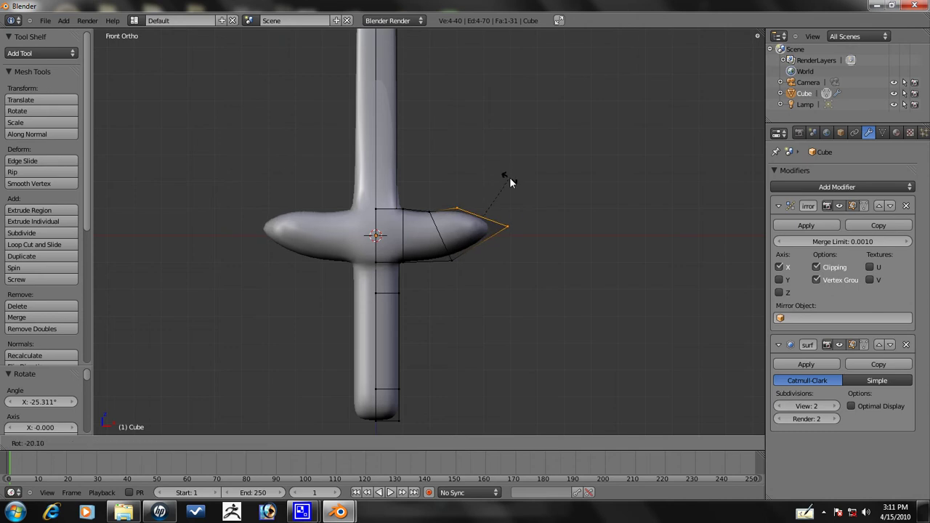
left_click(510, 177)
key("g")
left_click(514, 176)
Step: Extrude another upward-curving guard segment, with its end face rotated about -33.2° and scaled to 0.878
key("e")
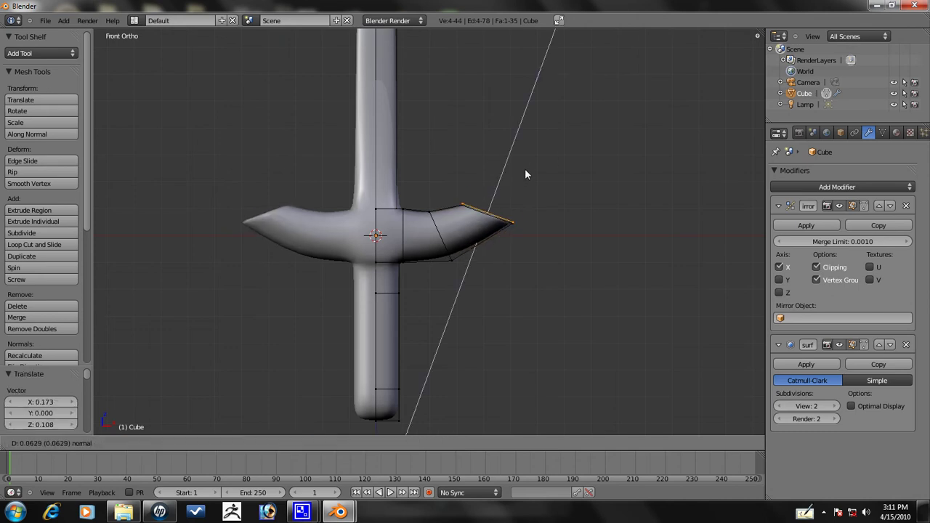
key("Escape")
key("r")
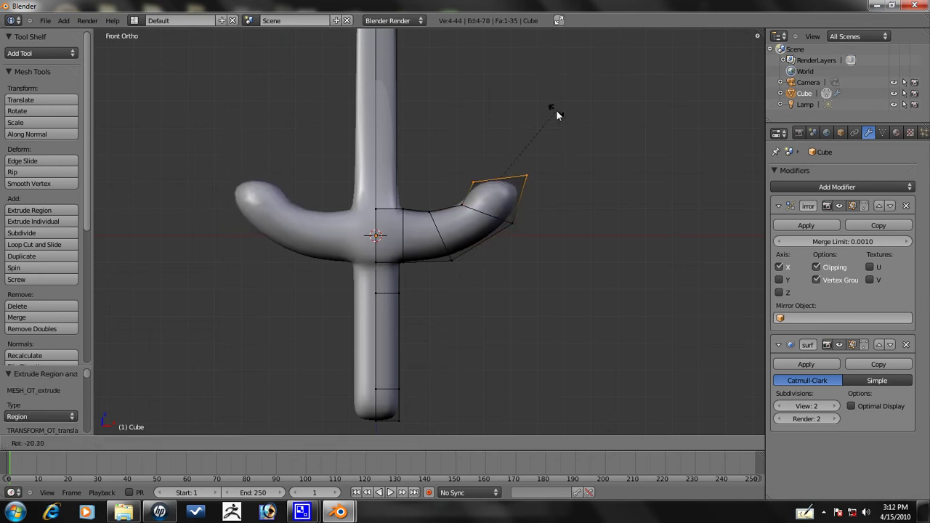
left_click(559, 135)
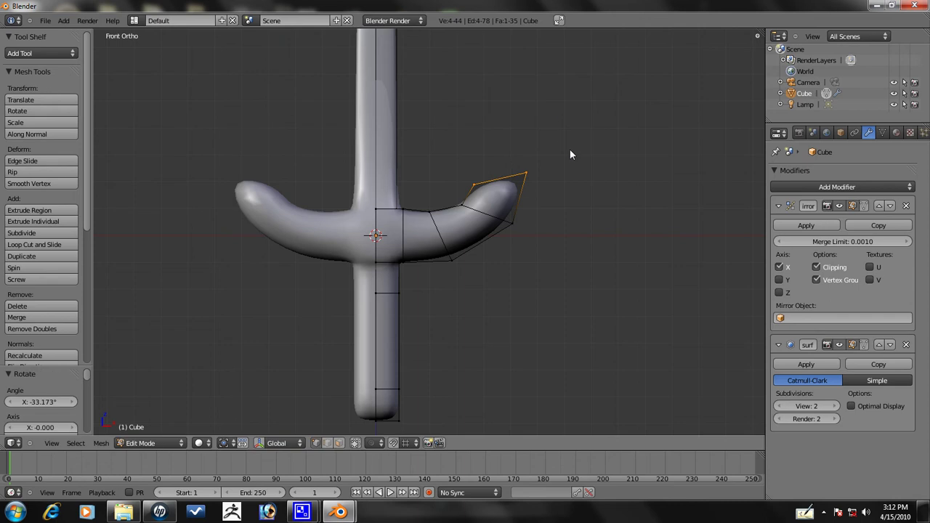
key("s")
left_click(629, 165)
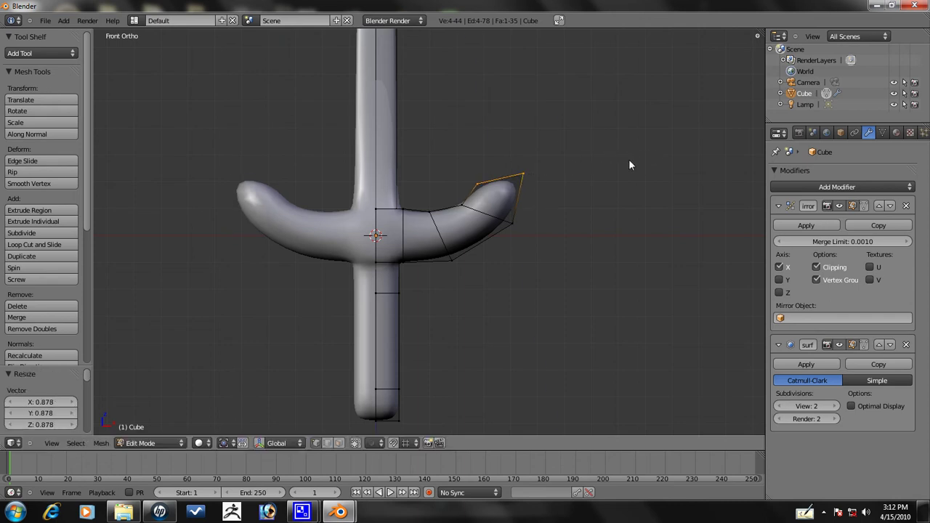
Step: Extrude the guard tip upward, rotating its end face about -43.3° and shifting it -0.238 along X and -0.259 along Z
key("e")
left_click(568, 84)
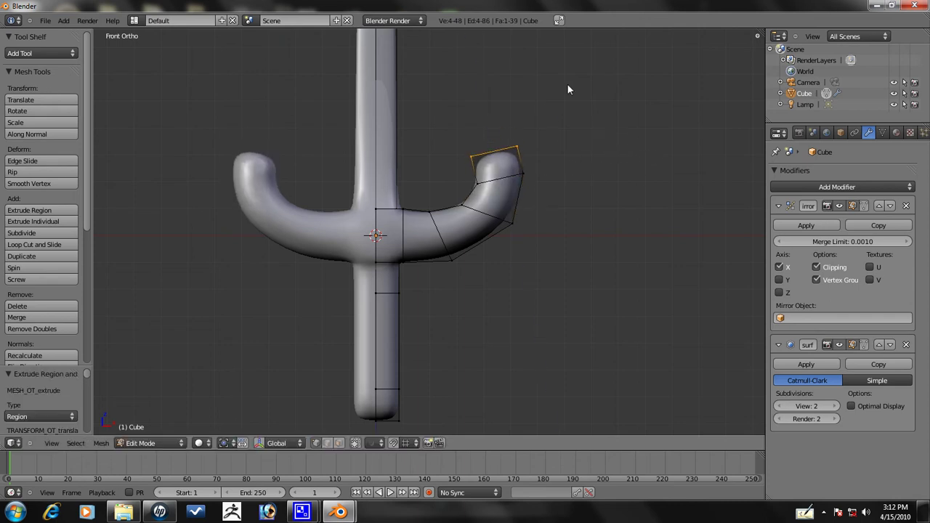
key("r")
left_click(533, 87)
key("g")
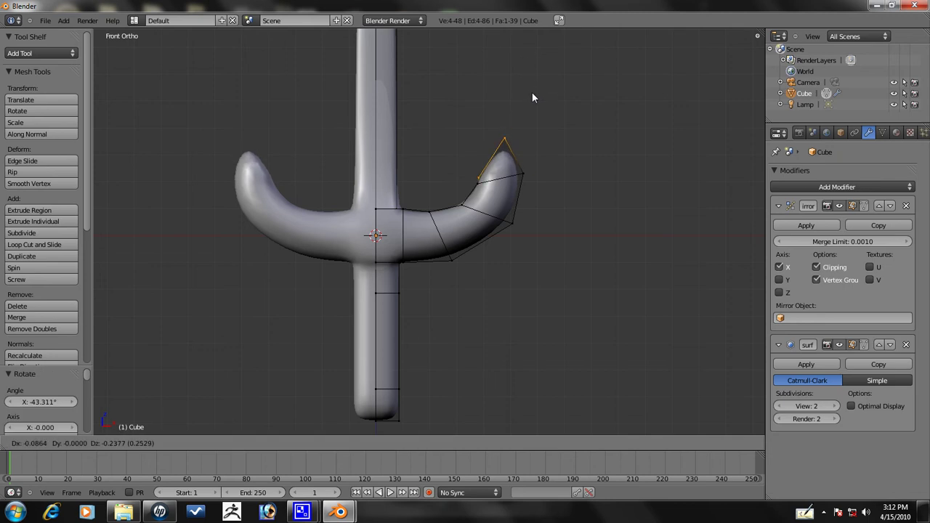
left_click(534, 91)
Step: Extrude the guard tip inward toward the blade, rotating its end face about -43.2° and repositioning it to continue the curl
key("e")
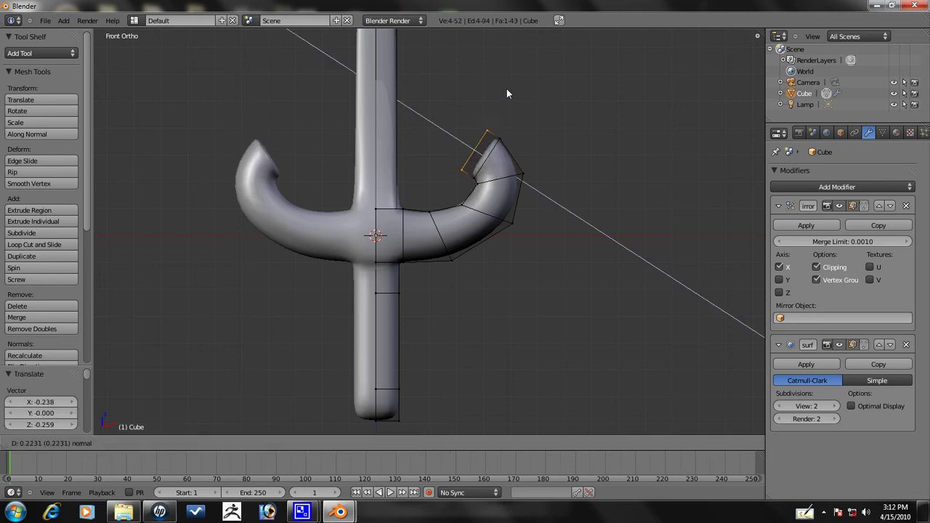
left_click(520, 80)
key("r")
left_click(458, 75)
key("g")
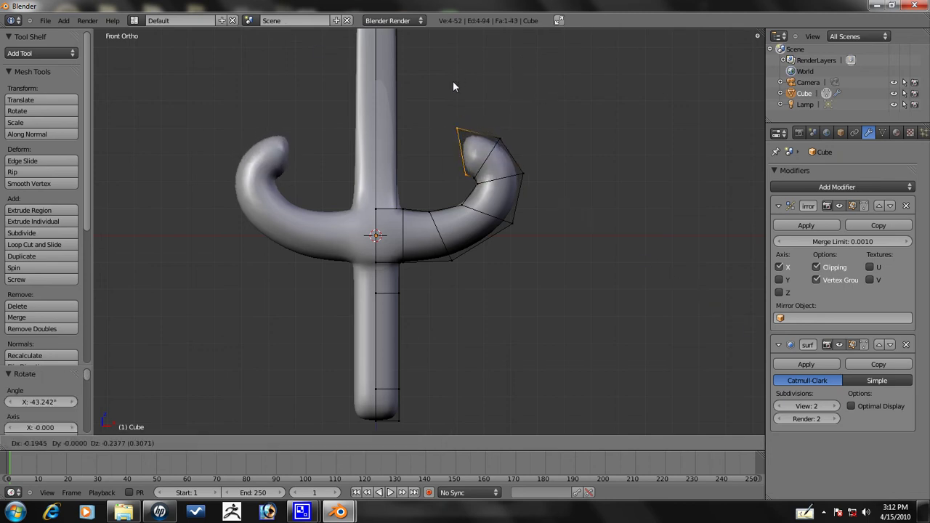
left_click(474, 79)
Step: Extrude a further inward curl segment, its end face rotated about -33.7°, moved 0.281 along X and -0.303 along Z, and scaled down slightly
key("e")
left_click(441, 82)
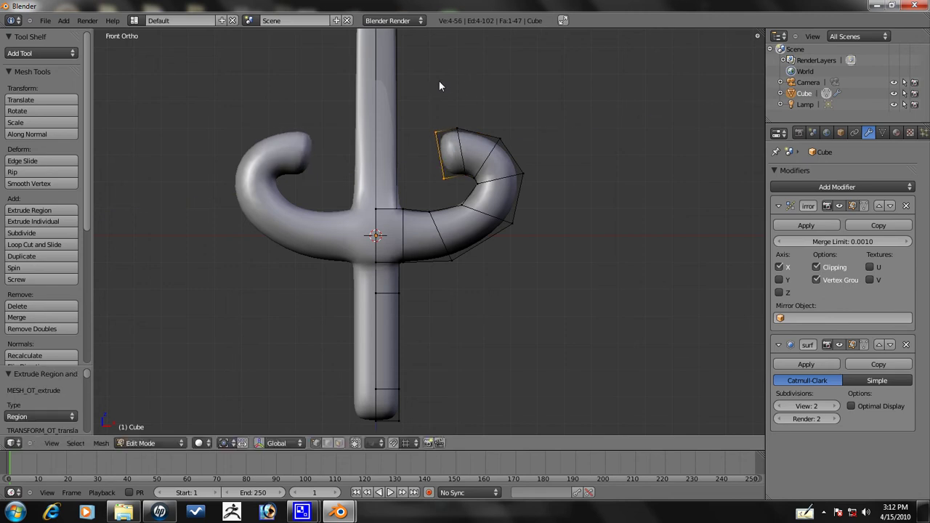
key("r")
left_click(402, 71)
key("g")
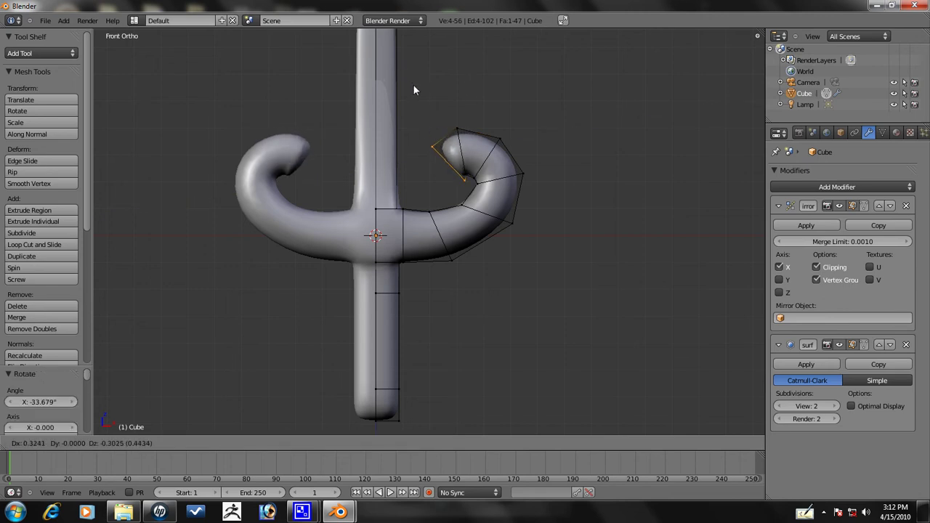
left_click(414, 90)
key("s")
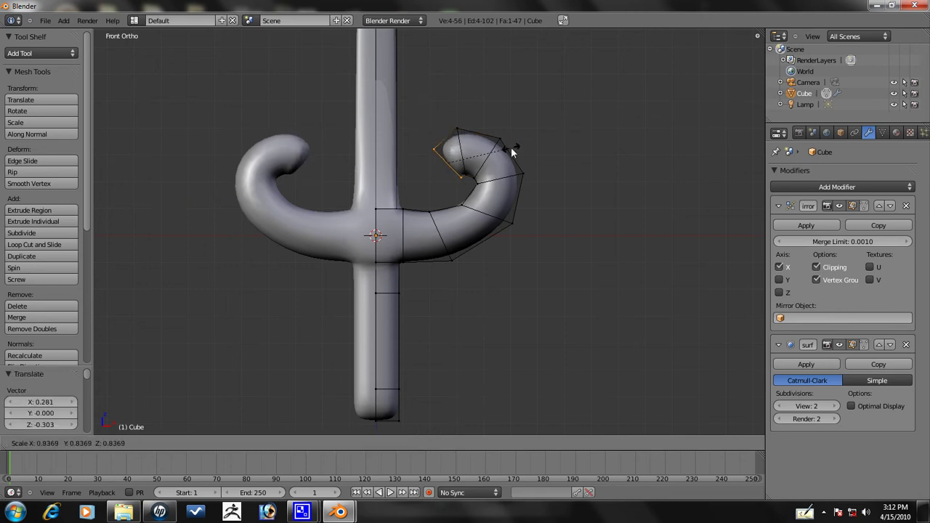
left_click(493, 136)
Step: Extrude the curl downward, rotating its end face about -51.5° and moving it 0.065 along X and -0.432 along Z
key("e")
left_click(450, 117)
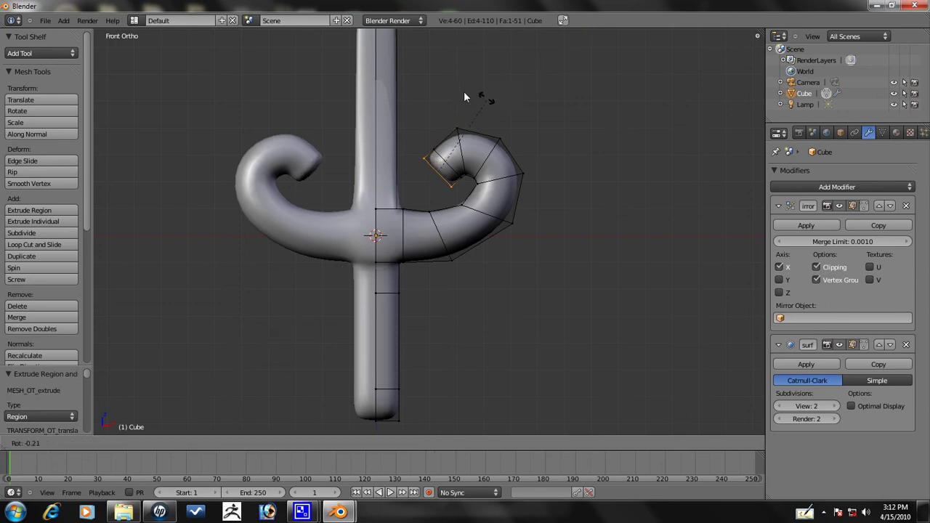
key("r")
left_click(412, 97)
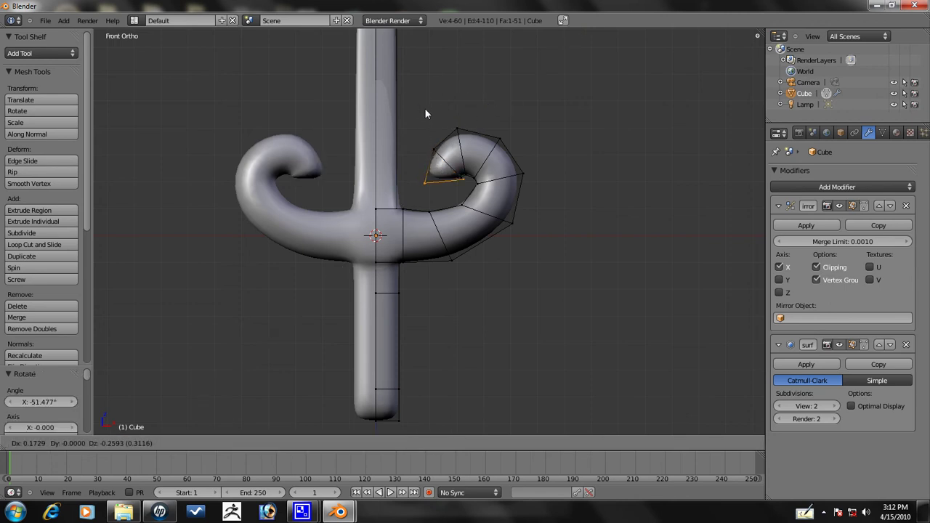
left_click(420, 111)
Step: Extrude the curl's tip once more, rotating its end face about -26.6°, scaling it to 0.871, and moving it 0.346 along X and -0.065 along Z
key("e")
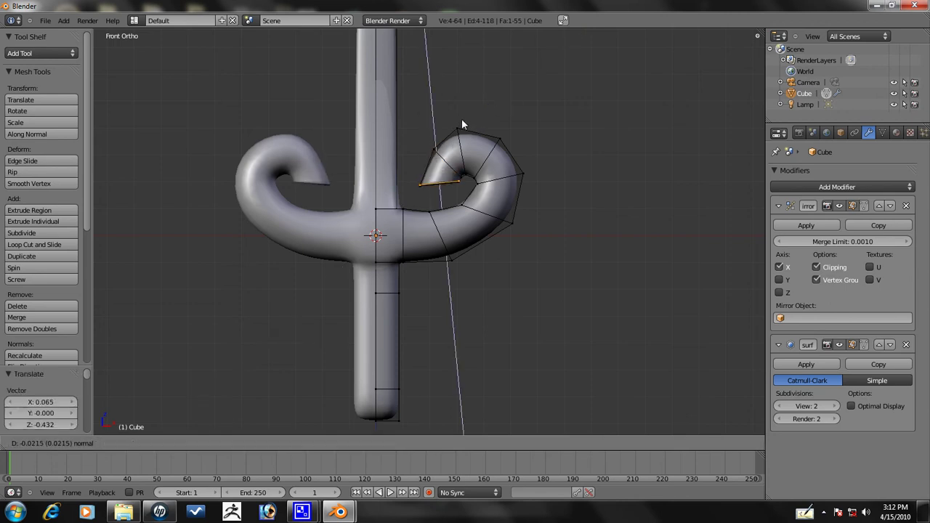
left_click(445, 111)
key("r")
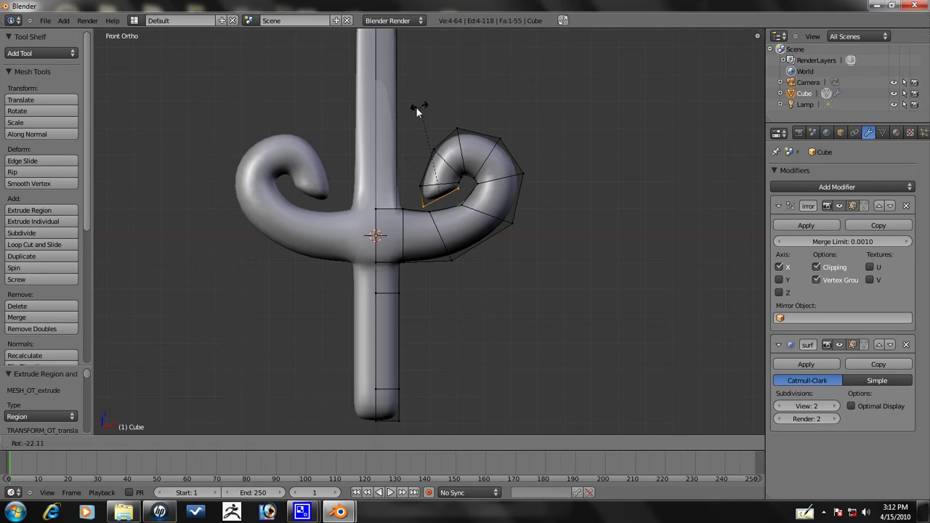
left_click(421, 116)
key("s")
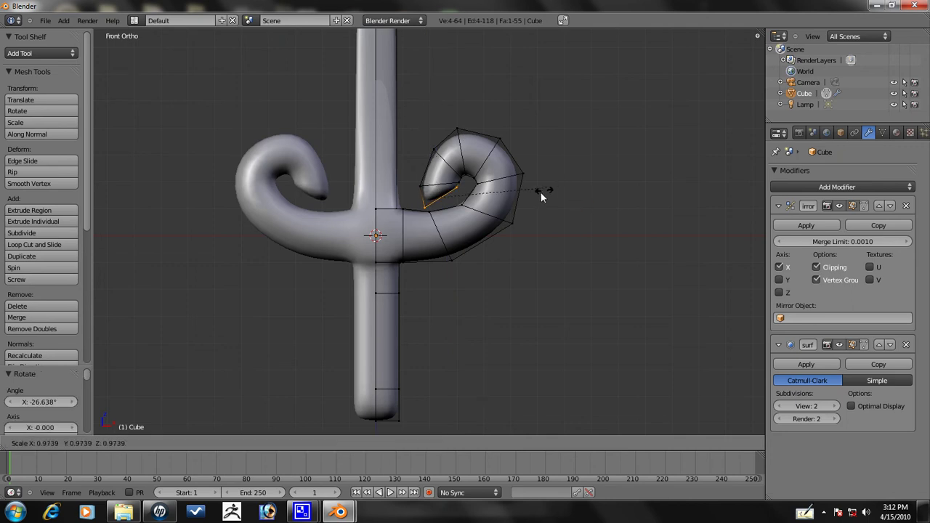
left_click(538, 194)
key("g")
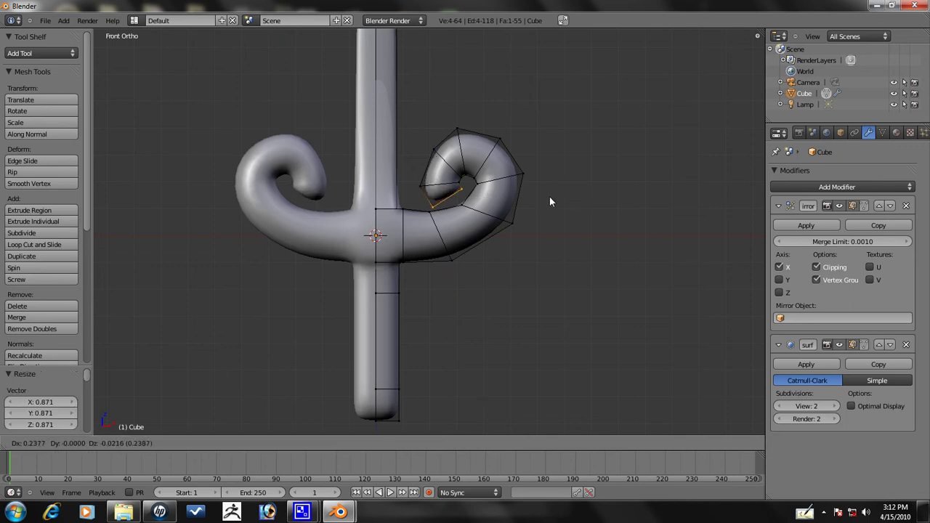
left_click(553, 197)
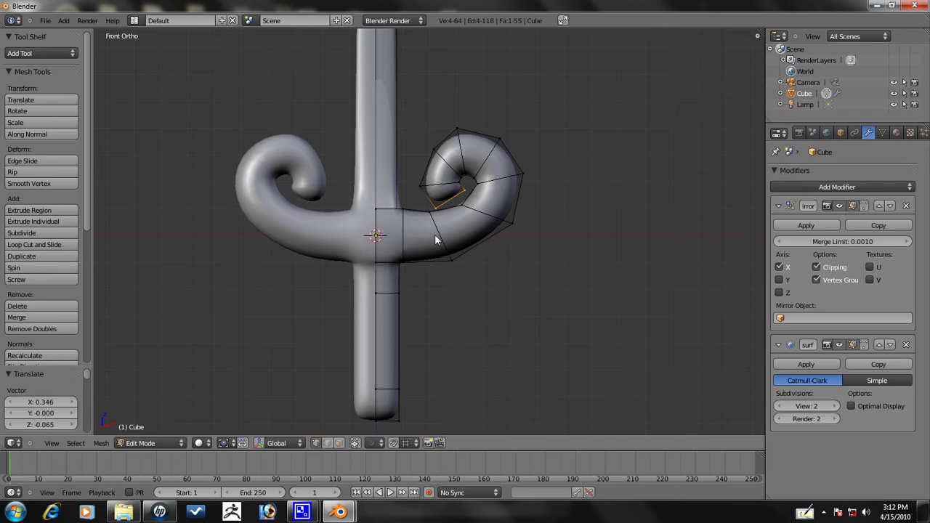
Step: Shrink the face loop at the guard's lower outer bend by 0.216 along its normals
right_click(441, 246, "alt+shift")
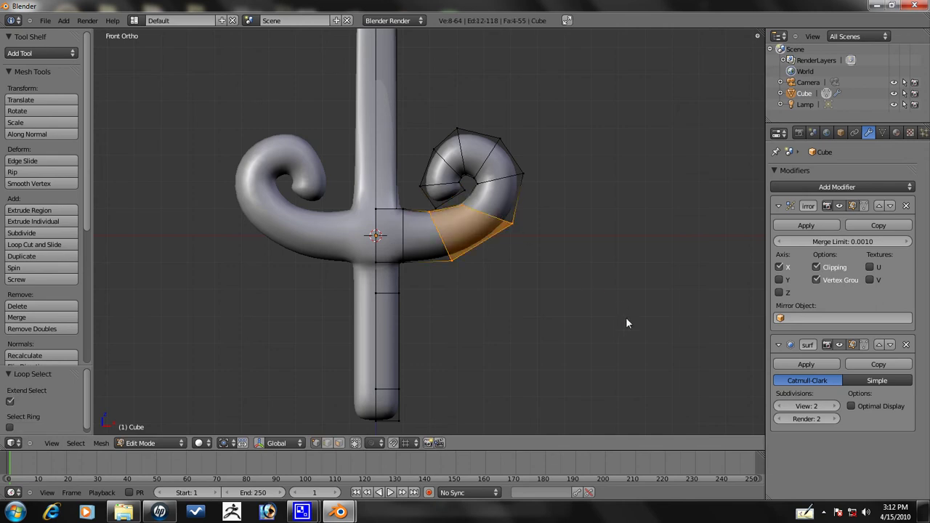
key("alt+s")
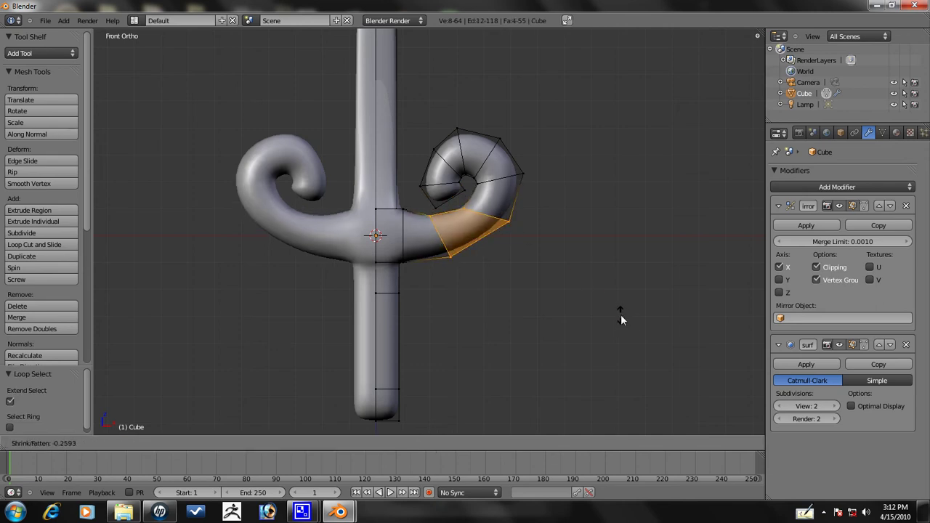
left_click(622, 318)
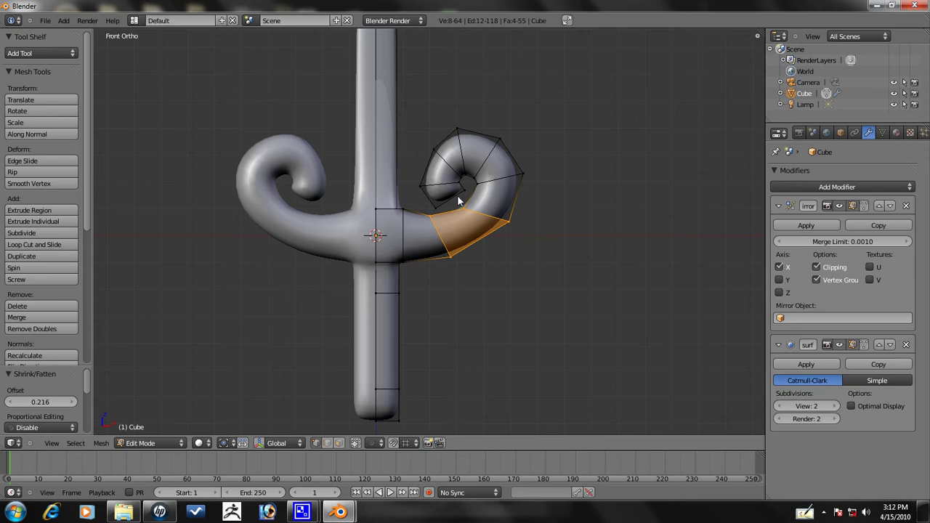
Step: Shrink the face loop at the very tip of the curl by 0.346 along its normals
right_click(458, 201, "alt+shift")
right_click(446, 192, "alt+shift")
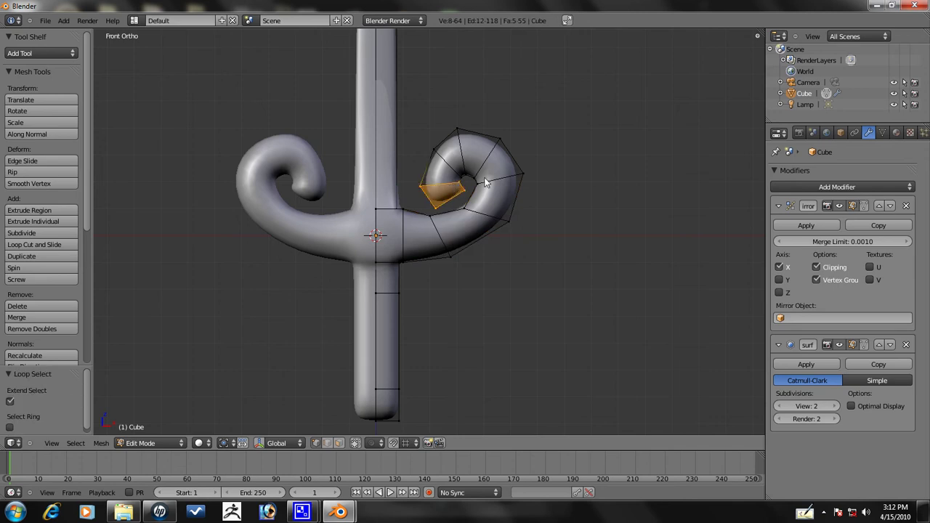
key("alt+s")
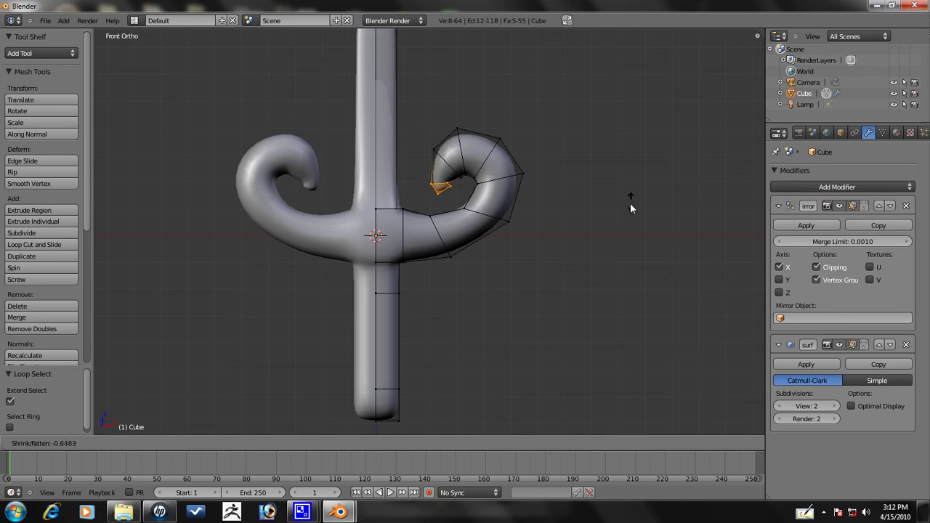
left_click(630, 207)
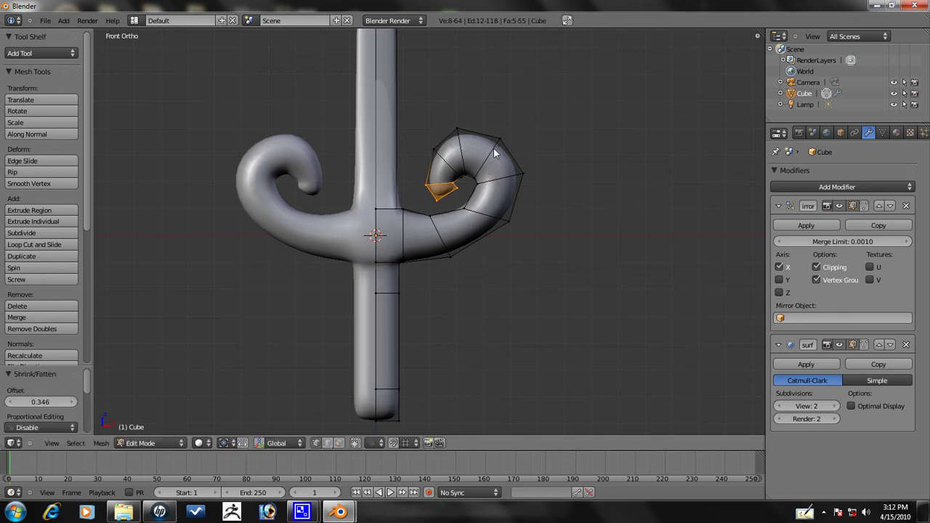
Step: Scale the face loop at the top of the curl to 0.841 with smooth proportional editing enabled and a moderate influence radius
right_click(473, 153, "alt")
right_click(526, 169, "alt+shift")
key("alt+s")
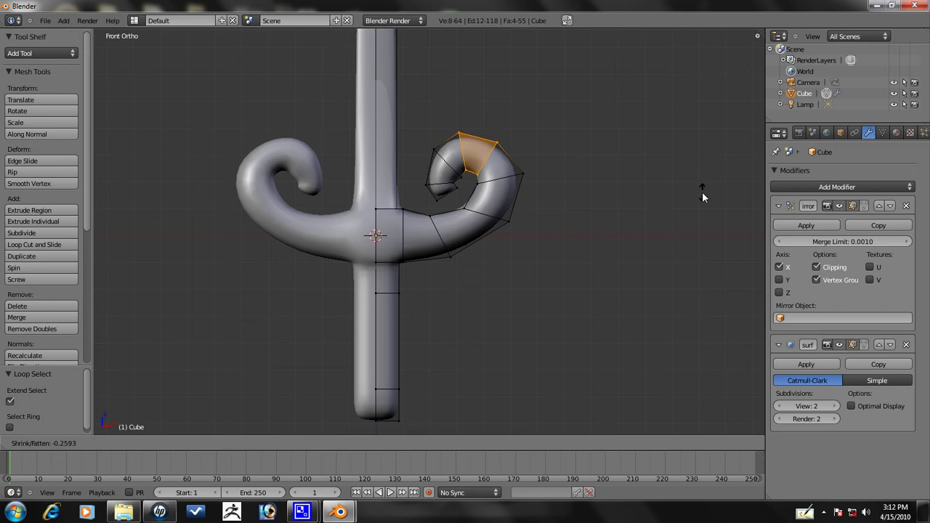
right_click(516, 165)
key("o")
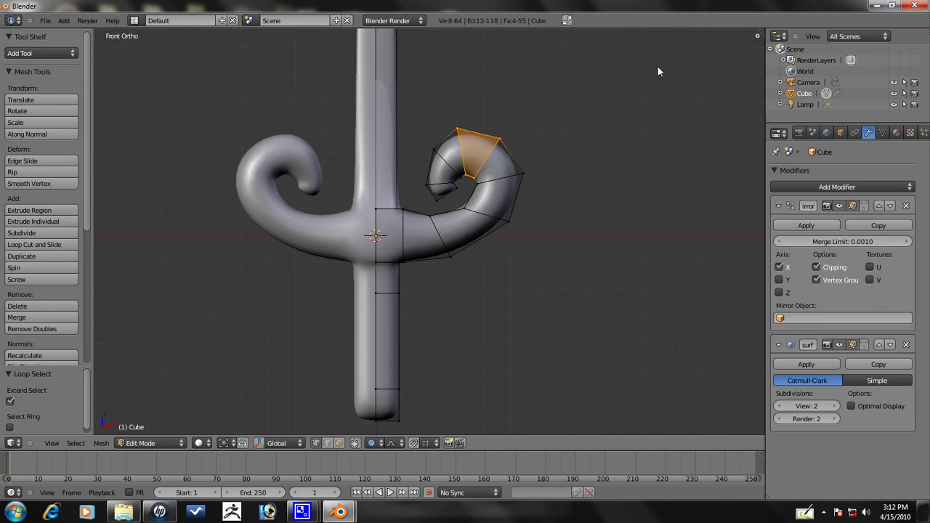
key("s")
scroll(645, 92, "up", 10)
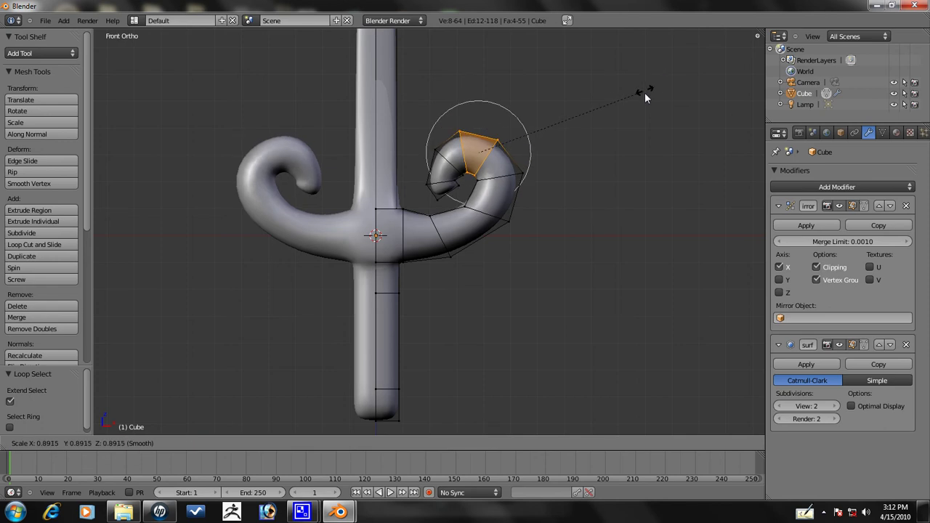
scroll(636, 96, "up", 3)
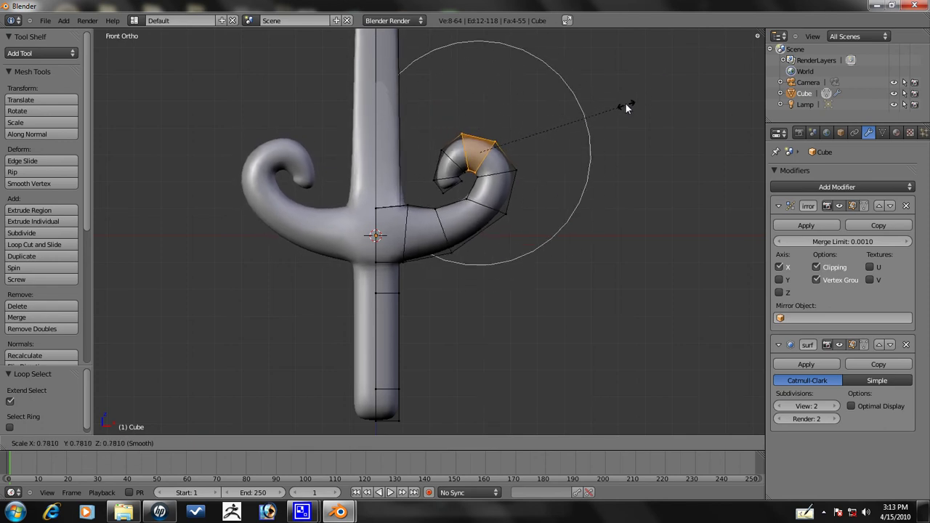
scroll(625, 103, "down", 5)
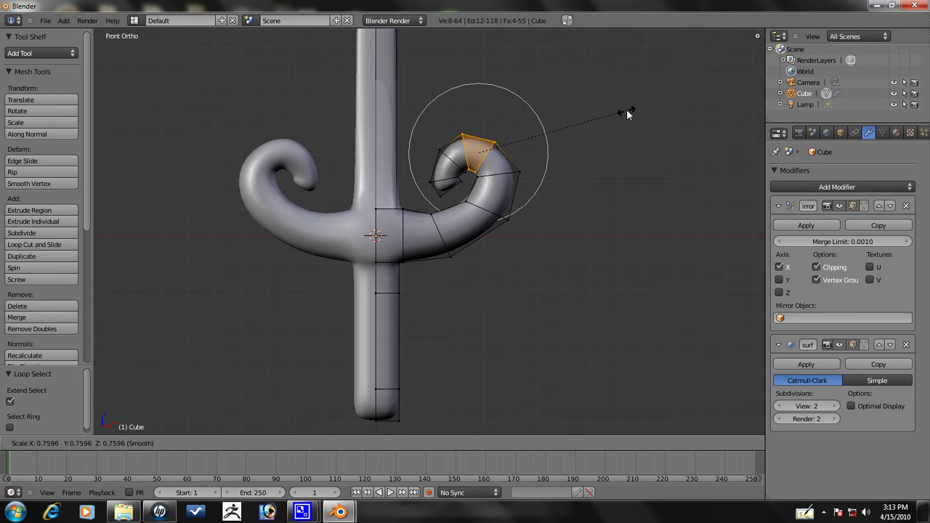
left_click(638, 104)
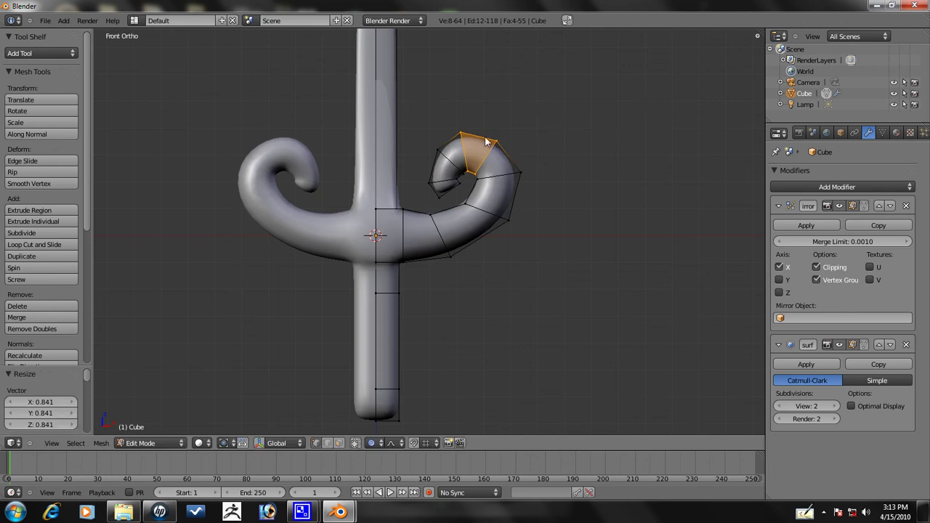
Step: Fatten the edge loop just before the curl's tip segments by about 0.17 and scale it to 1.171 with proportional editing
right_click(461, 166, "alt")
key("alt+s")
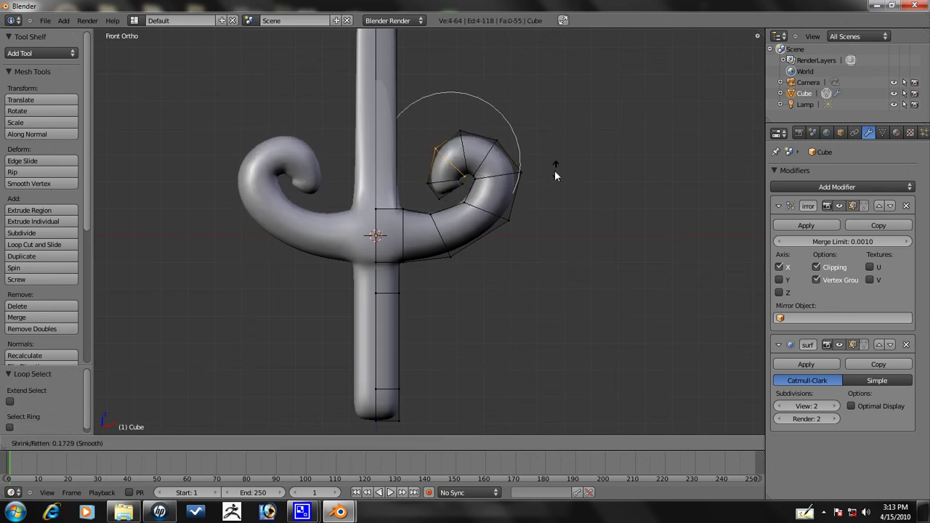
left_click(556, 171)
key("s")
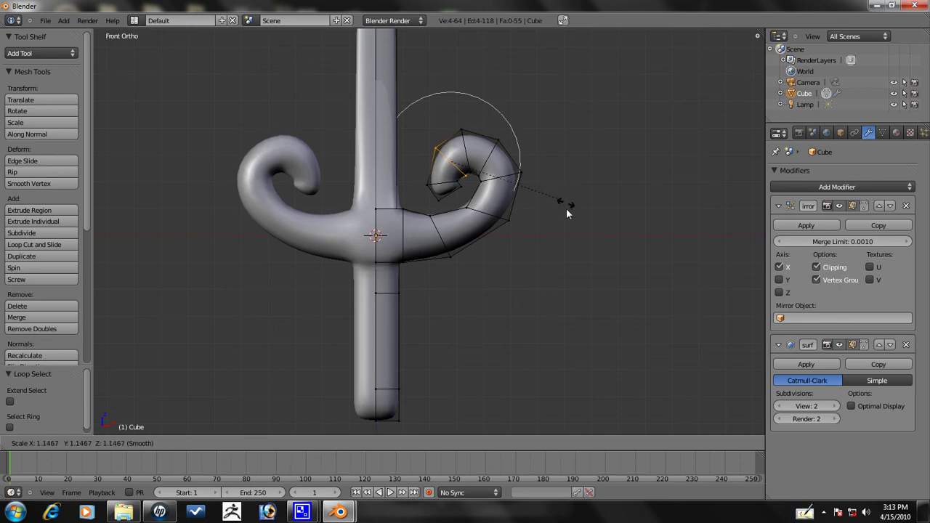
left_click(565, 209)
Step: Deselect everything and examine the curled crossguard's shape from several angles in Object Mode and Edit Mode
middle_click_drag(548, 145, 409, 233)
key("KP_1")
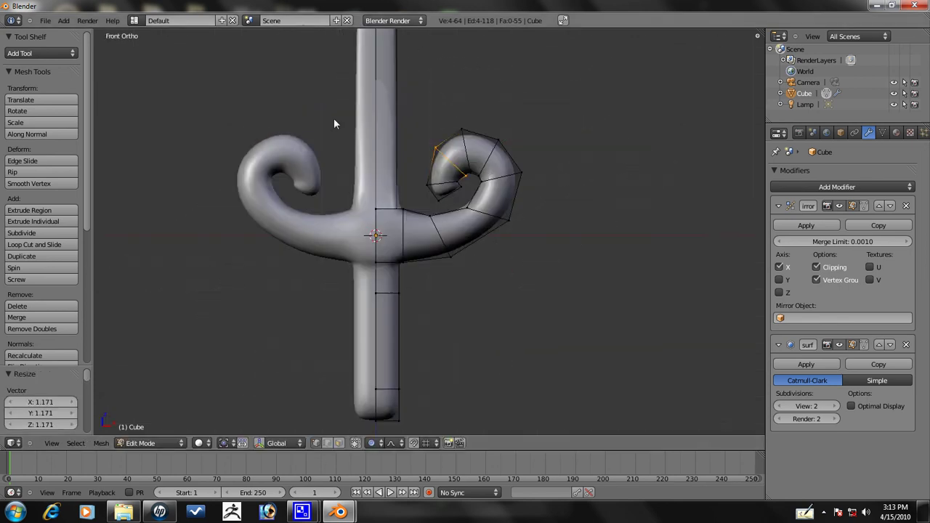
key("a")
middle_click_drag(490, 135, 336, 191)
key("Tab")
middle_click_drag(283, 296, 364, 264)
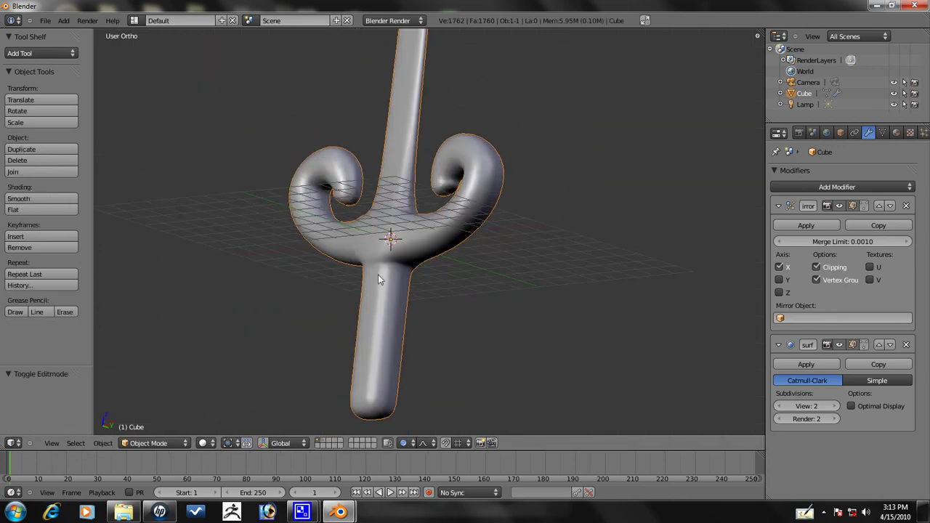
middle_click_drag(382, 187, 343, 251)
middle_click_drag(375, 195, 282, 198)
scroll(391, 208, "up", 2)
key("Tab")
scroll(330, 161, "up", 2)
scroll(286, 184, "down", 4)
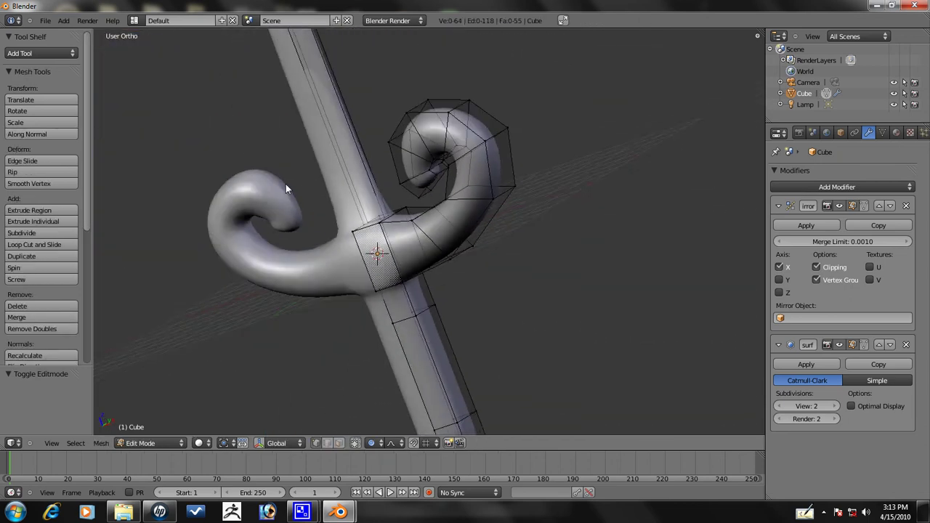
Step: Add a loop cut around the blade and slide it about 0.99 down against the crossguard
right_click(354, 99, "alt")
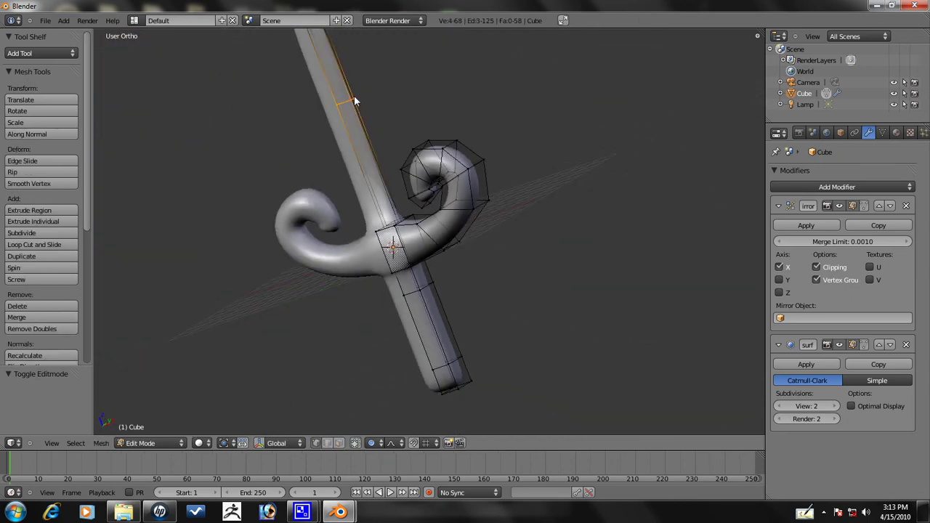
key("ctrl+e")
left_click(359, 118)
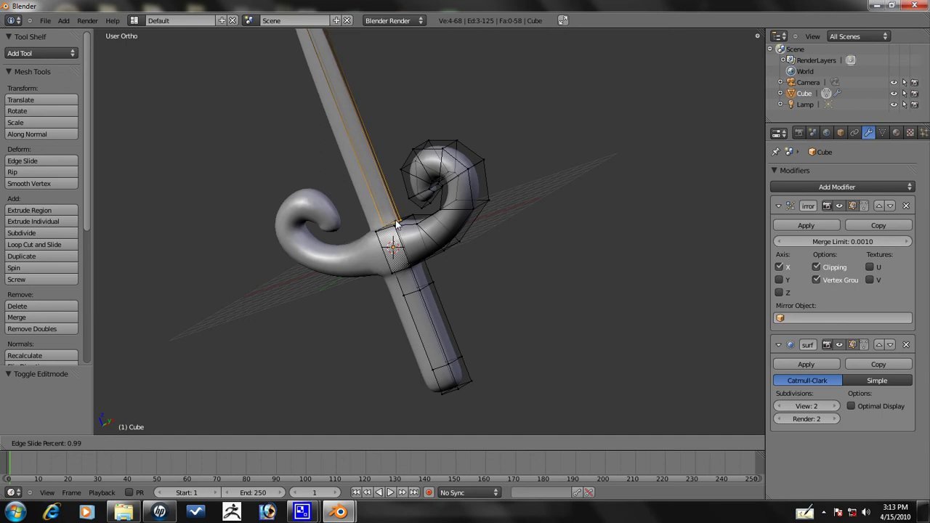
left_click(398, 225)
Step: Add a loop cut around the top of the handle and slide it about 0.83 up toward the crossguard
scroll(421, 273, "up", 4)
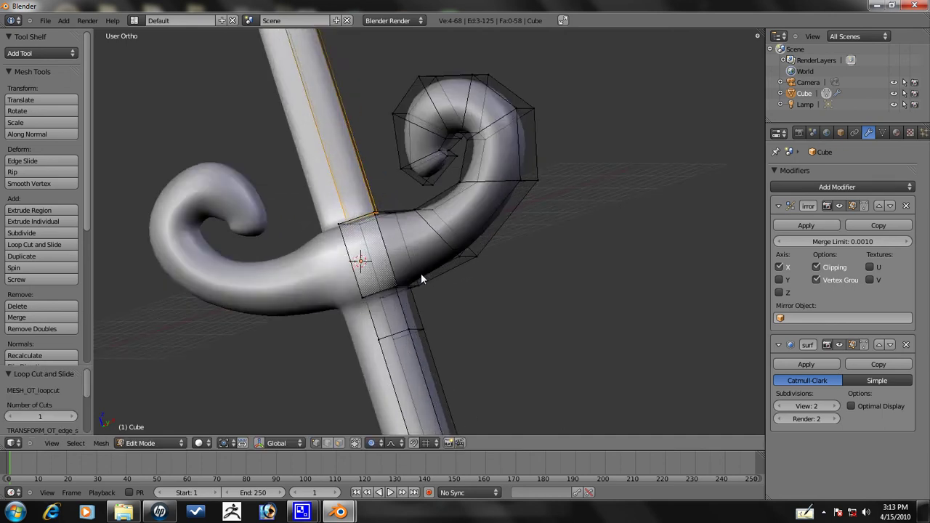
key("ctrl+r")
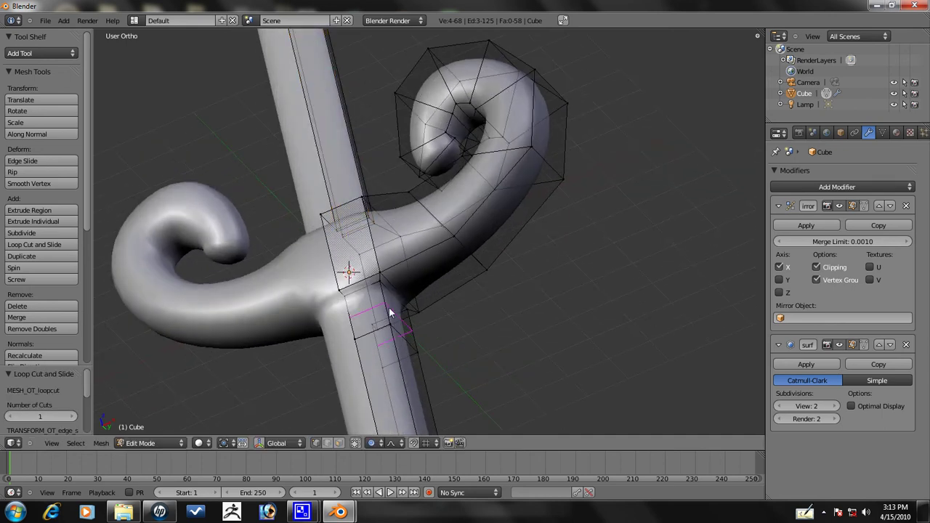
left_click(388, 306)
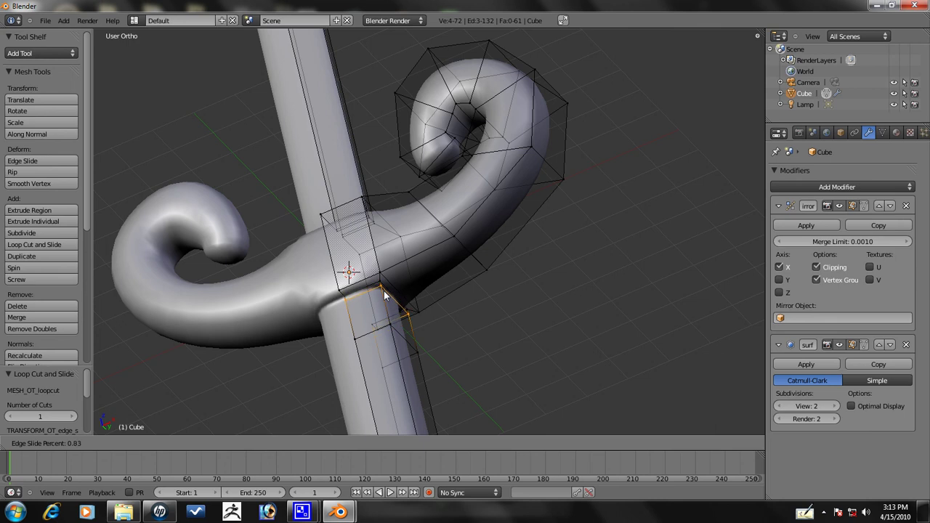
left_click(384, 291)
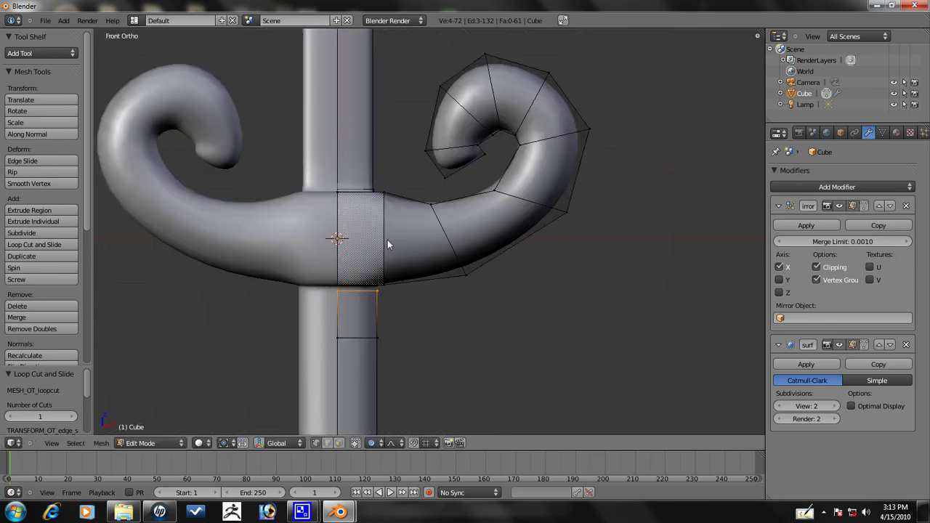
Step: Try to add a loop cut running along the length of the crossguard
key("KP_1")
scroll(391, 239, "down", 2)
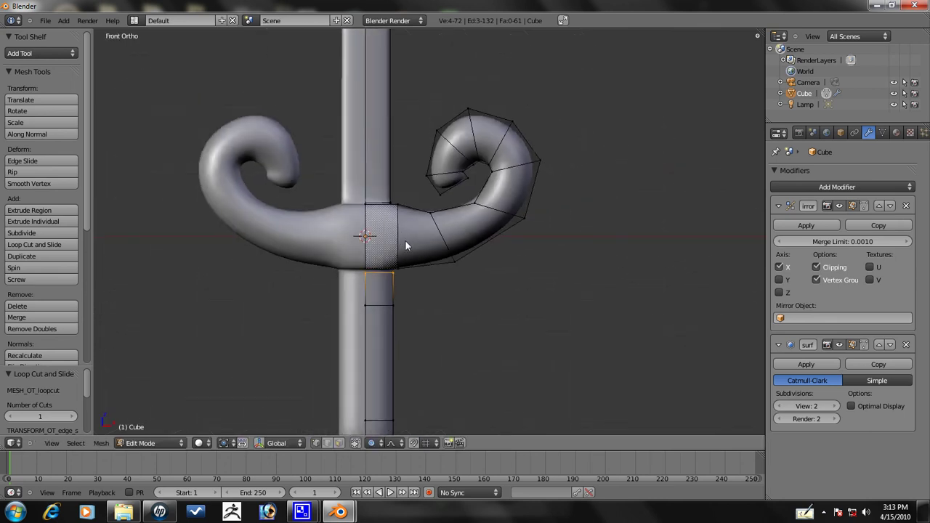
key("ctrl+r")
left_click(404, 244)
middle_click_drag(572, 213, 413, 205)
right_click(490, 235, "alt")
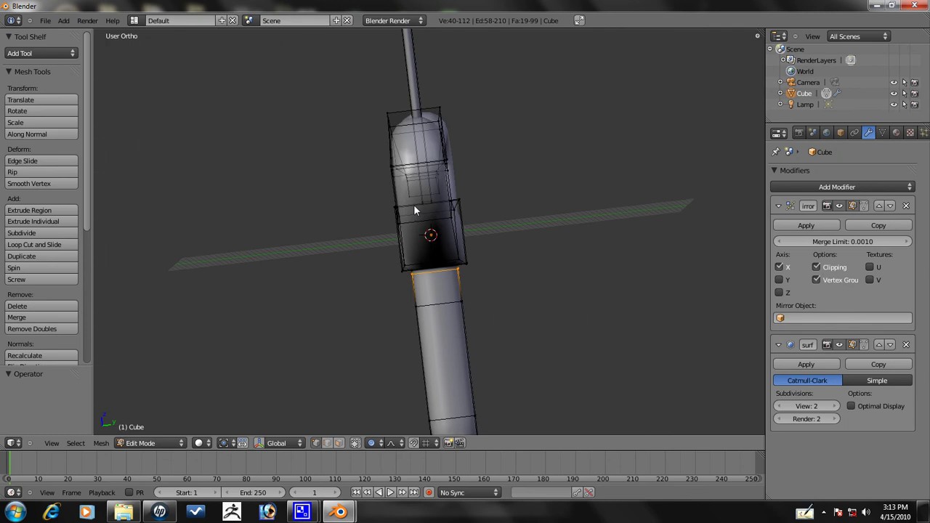
Step: Add two lengthwise loop cuts through the sword's thickness, sliding one about 0.81 toward one face and the other about -0.79 toward the opposite face
key("KP_3")
scroll(420, 198, "down", 3)
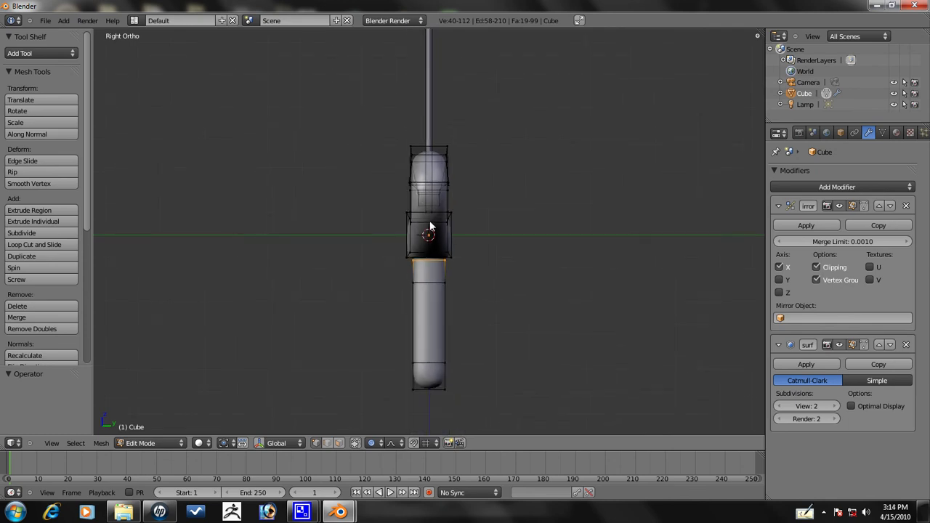
key("ctrl+r")
left_click(430, 226)
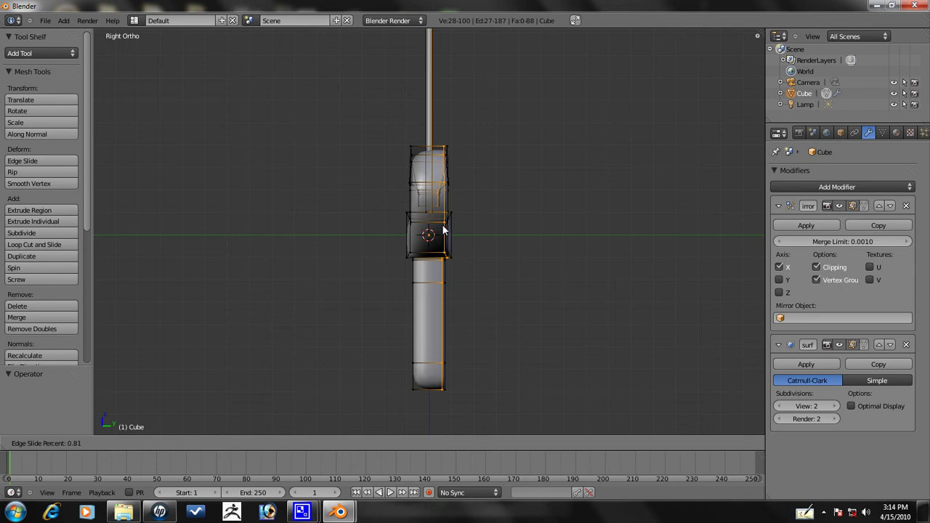
left_click(432, 229)
key("ctrl+r")
left_click(430, 229)
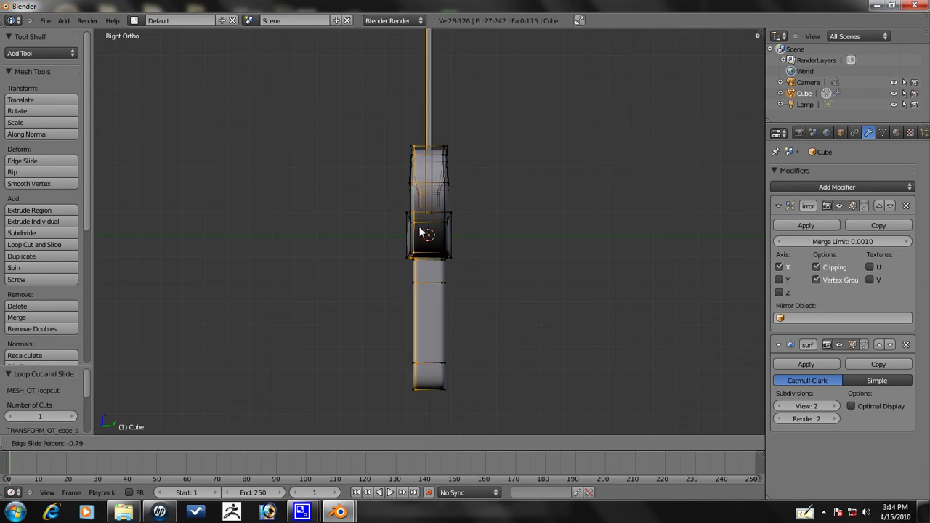
left_click(419, 235)
Step: Add two loop cuts running along the full length of the crossguard
key("KP_1")
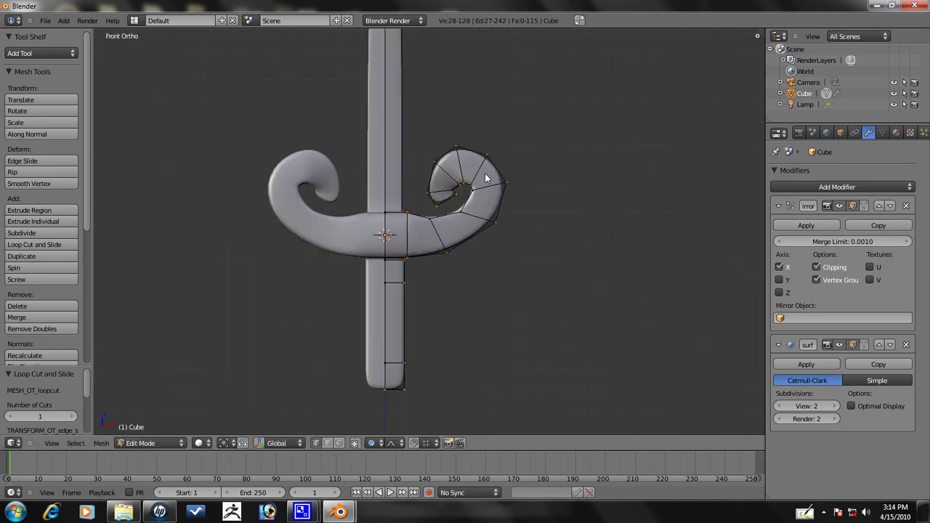
scroll(419, 247, "up", 1)
key("ctrl+r")
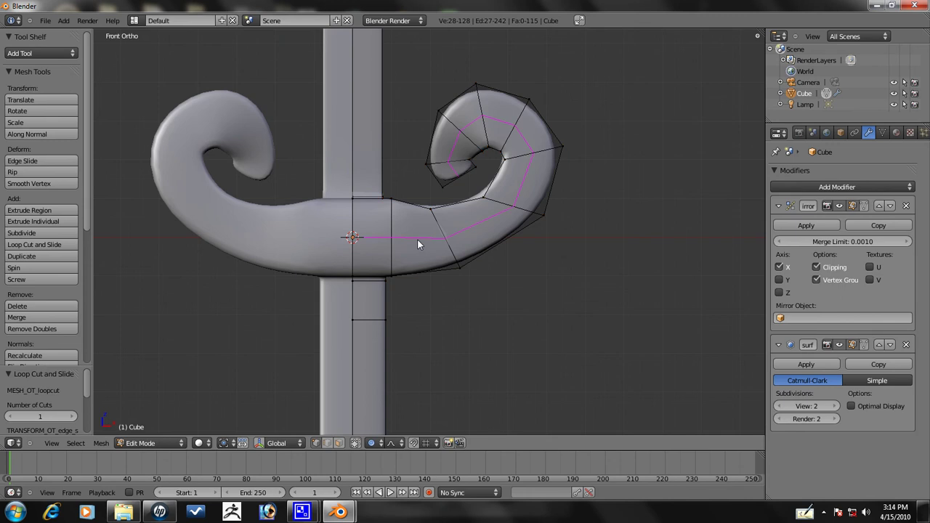
left_click(419, 239)
middle_click_drag(420, 239, 459, 230)
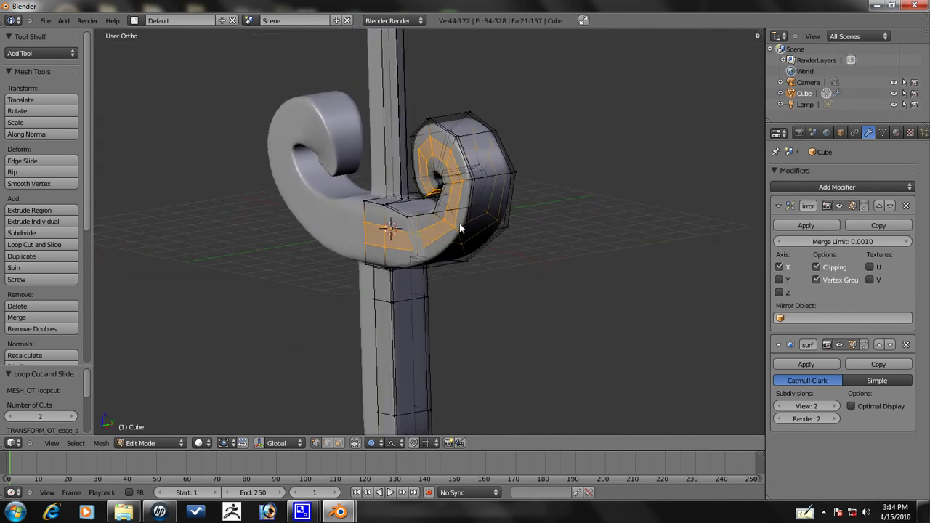
Step: Extrude the middle band of faces along the crossguard in place, and fatten it outward with a Shrink/Fatten offset of about -0.36
key("e")
right_click(513, 177)
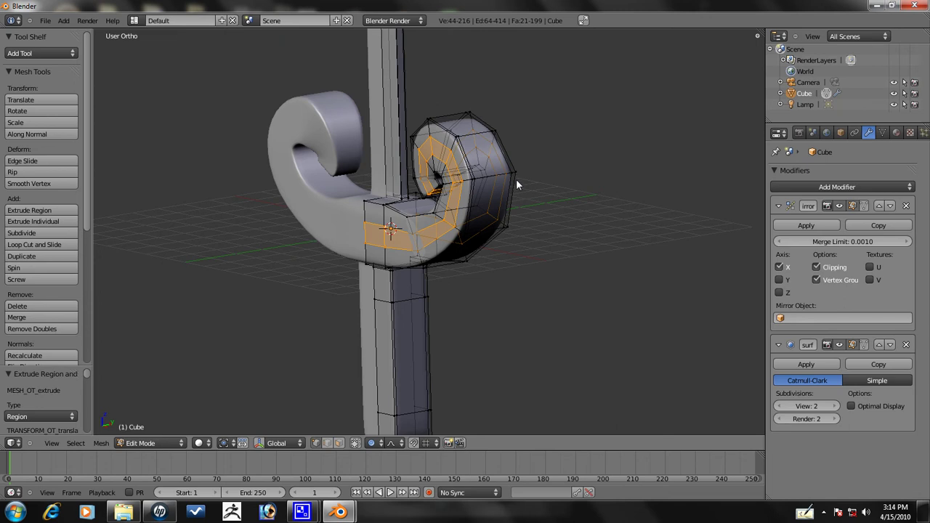
key("Tab")
key("Tab")
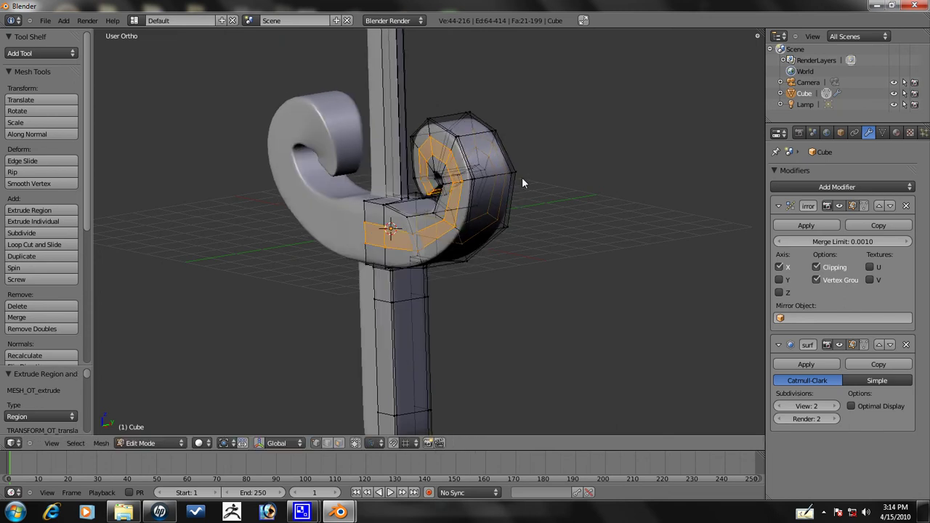
key("alt+s")
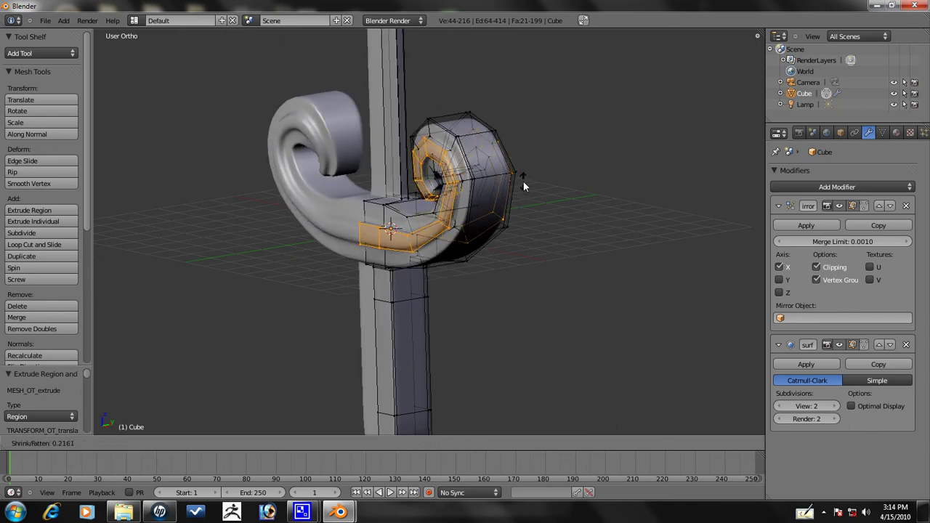
left_click(523, 183)
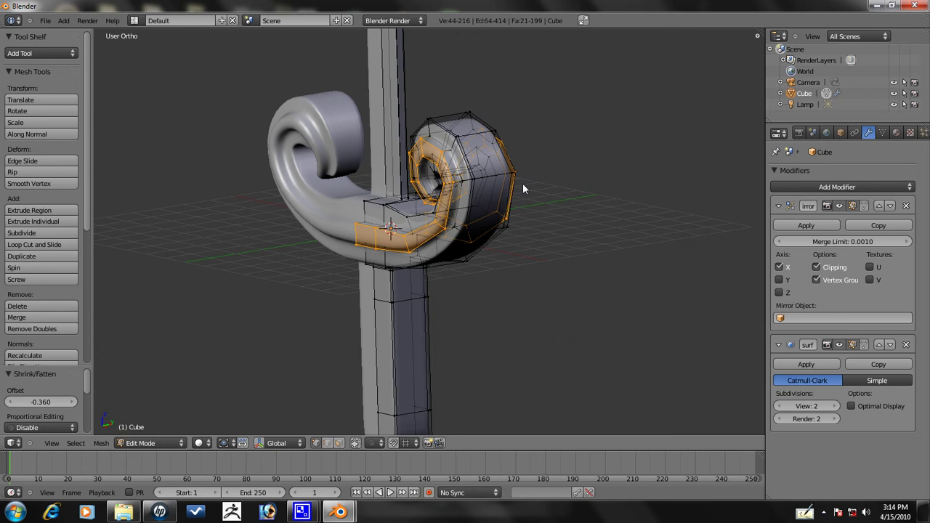
Step: Add a loop cut along the side wall of the crossguard's raised ridge, keeping it near the middle of the wall
middle_click_drag(461, 211, 370, 212)
scroll(396, 210, "up", 3)
key("ctrl+r")
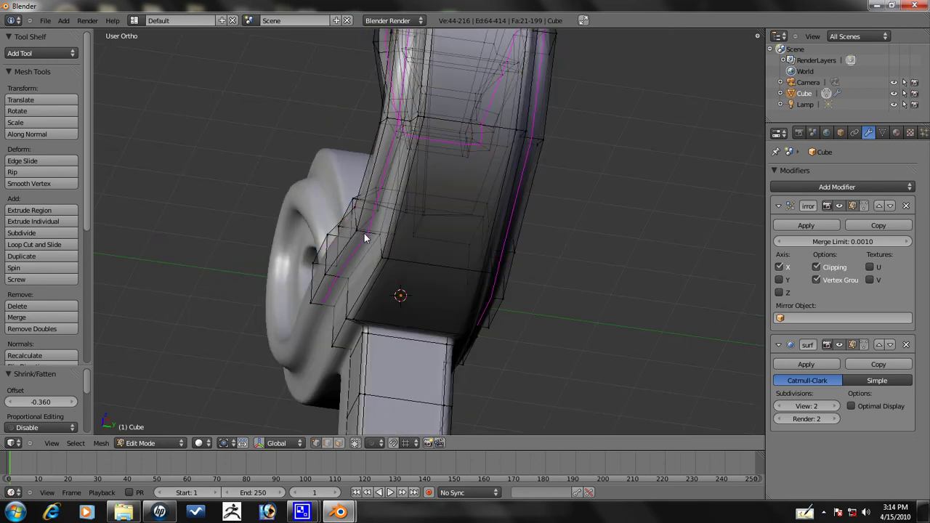
left_click(366, 234)
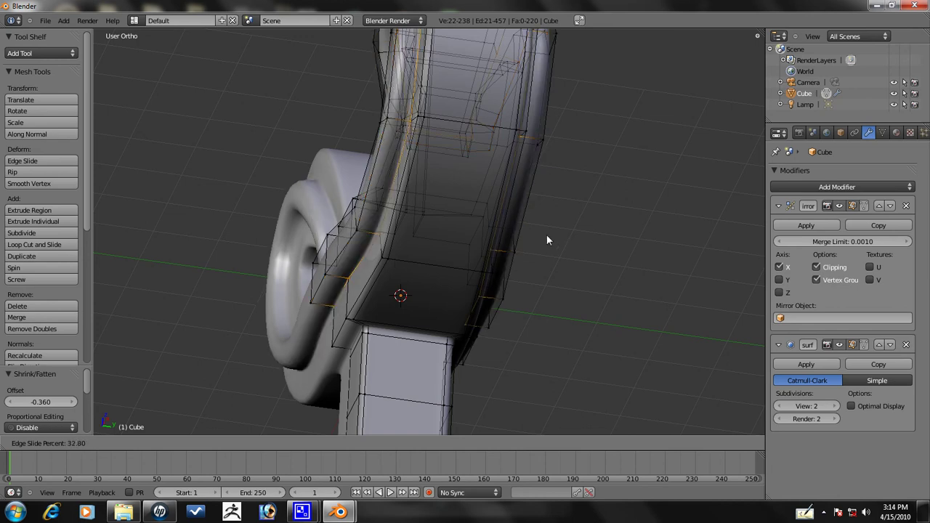
left_click(364, 136)
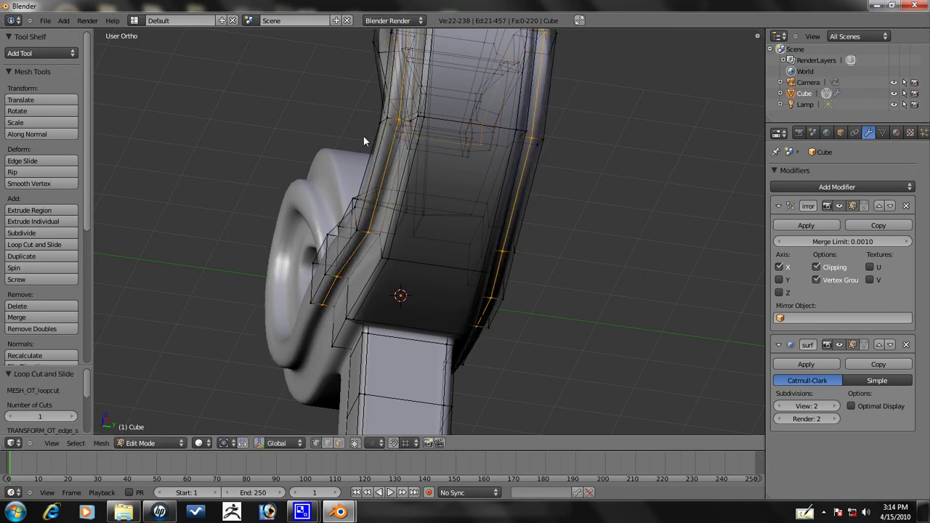
Step: Try to reposition the loop on the ridge's side wall with Edge Slide
middle_click_drag(476, 180, 414, 148)
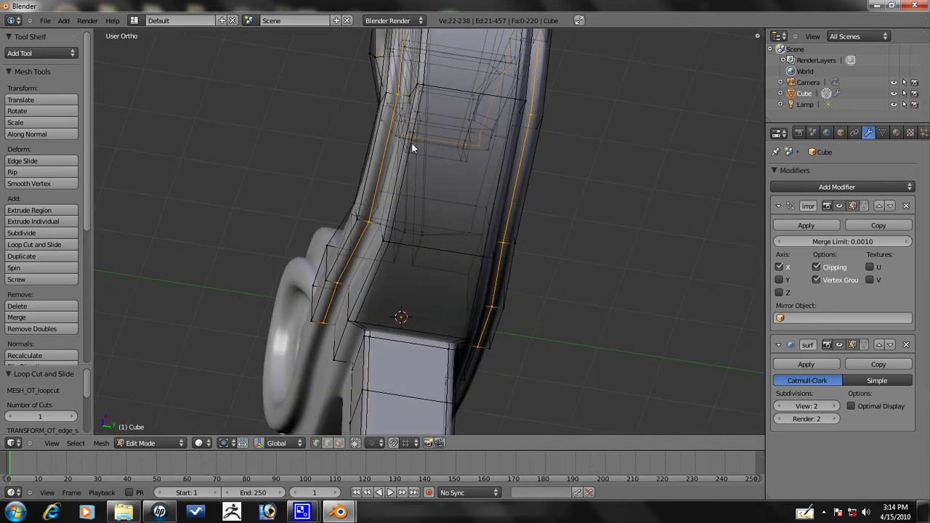
key("ctrl+e")
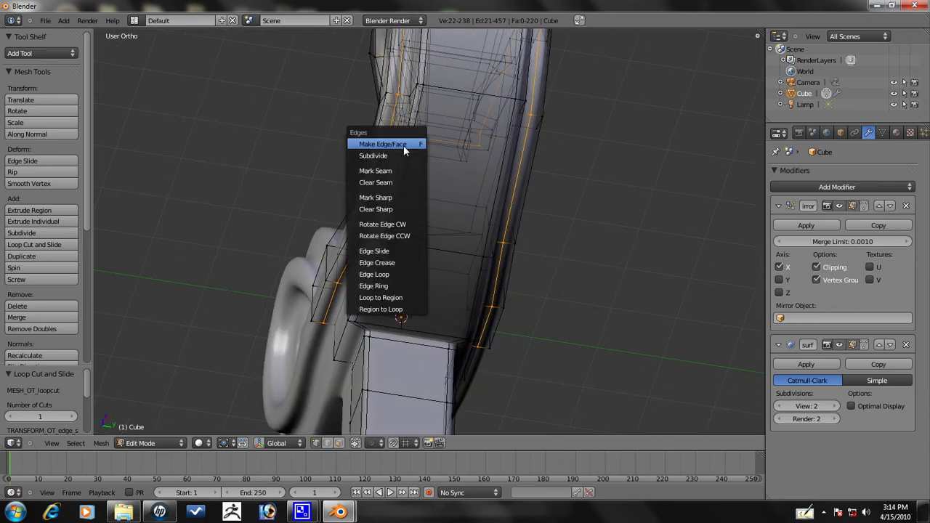
left_click(378, 250)
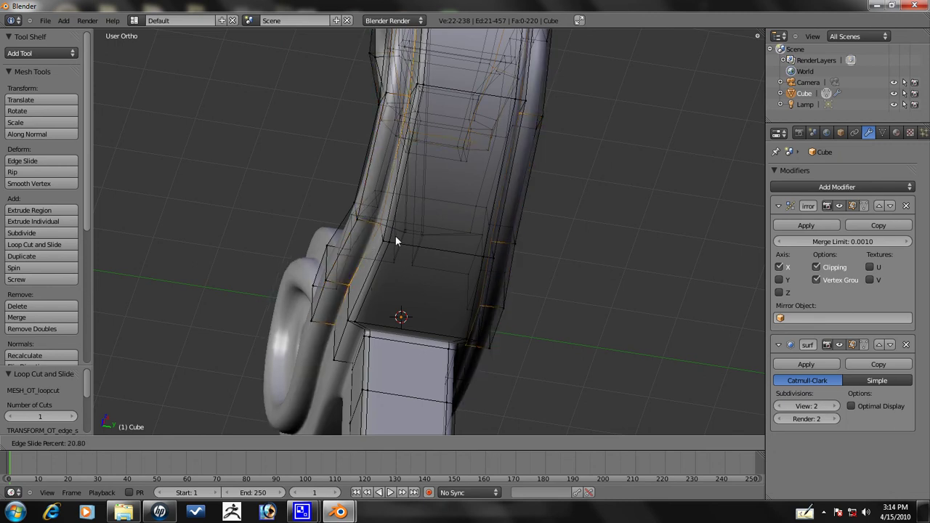
left_click(432, 210)
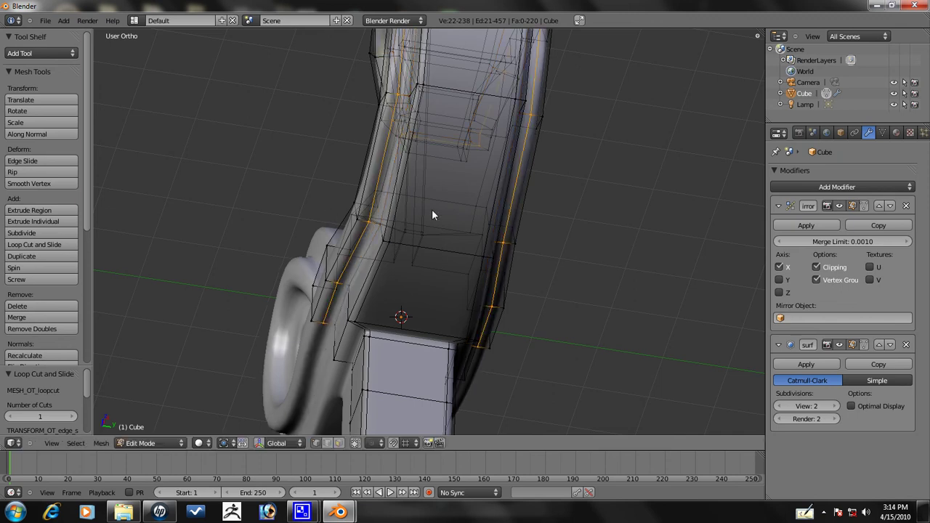
key("ctrl+e")
left_click(397, 195)
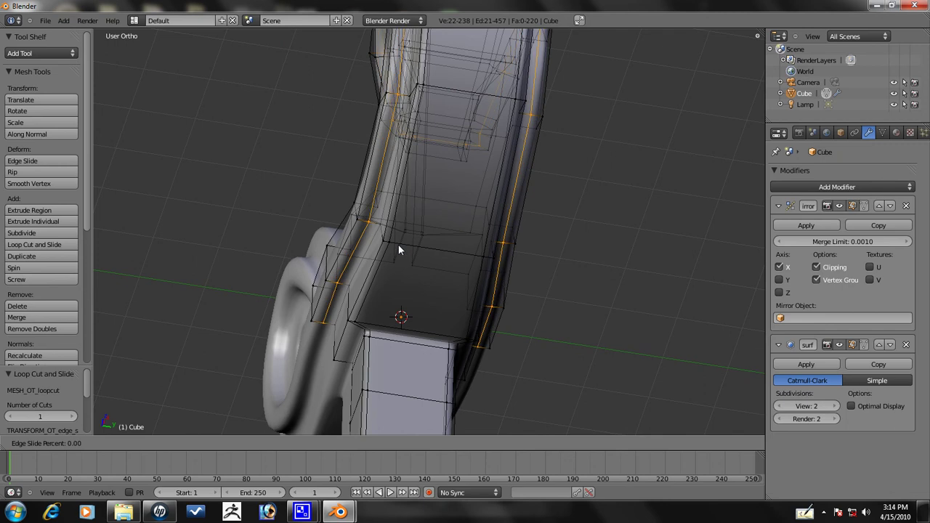
left_click(398, 249)
Step: Select only the ridge's end vertices at the tip of the curl and move them about -0.17 in X and 0.27 in Z
middle_click_drag(396, 245, 342, 245)
key("KP_1")
scroll(373, 232, "up", 6)
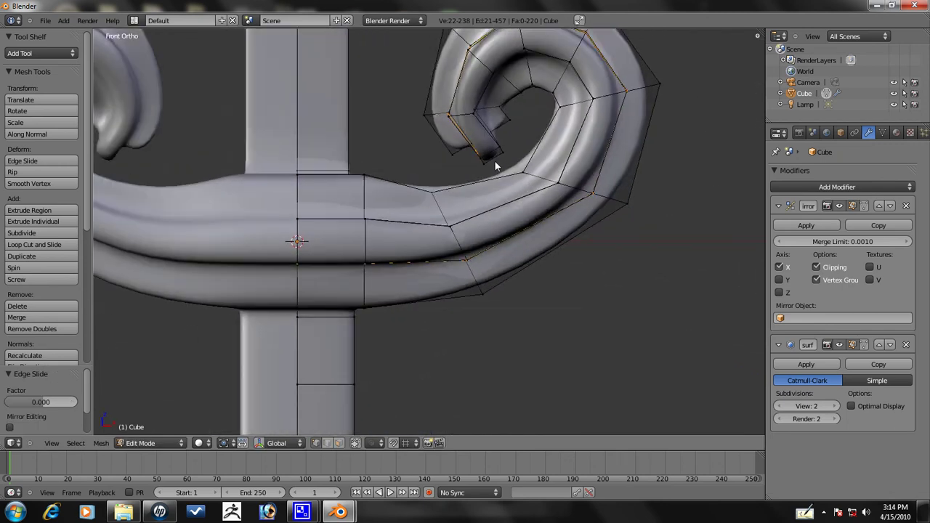
key("a")
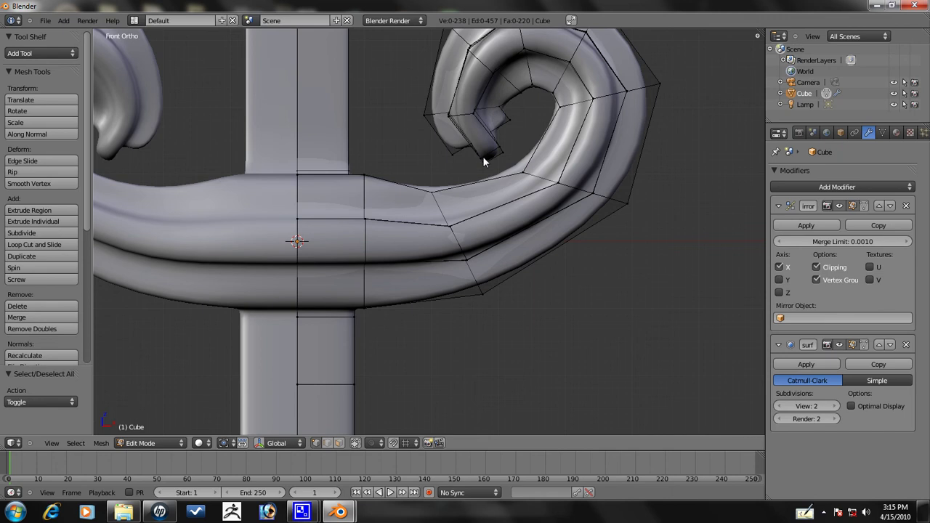
key("c")
left_click_drag(484, 156, 492, 160)
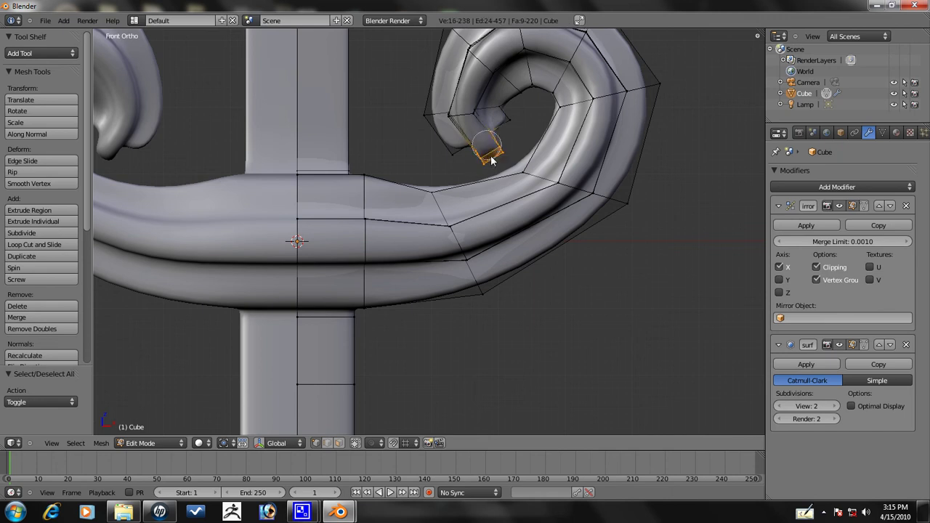
mouse_move(493, 154)
middle_mouse_down()
mouse_move(495, 125)
mouse_move(466, 136)
middle_mouse_up()
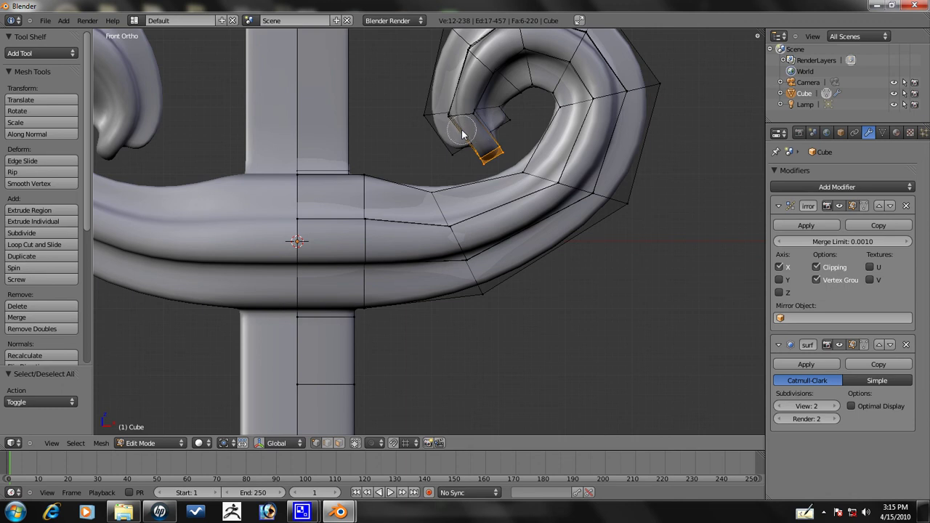
key("g")
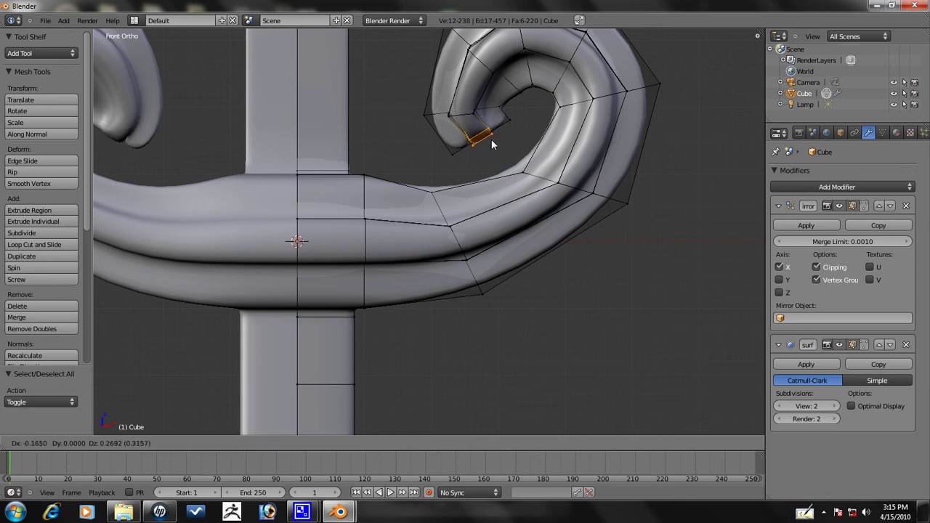
left_click(495, 144)
Step: Check the sword's shape in Object Mode, and lasso-select the curled crossguard arm in Edit Mode
key("Tab")
scroll(495, 148, "down", 5)
middle_click_drag(497, 149, 253, 191)
middle_click_drag(404, 217, 451, 231)
key("KP_1")
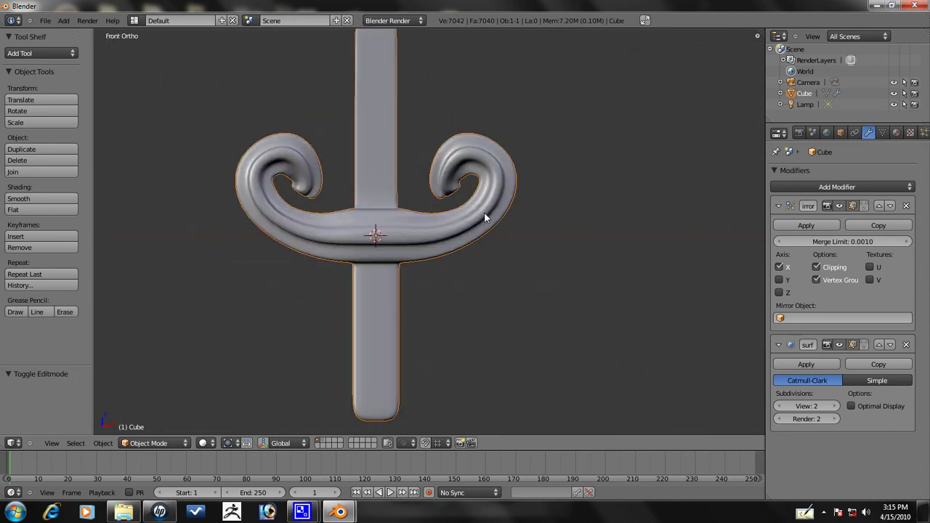
key("Tab")
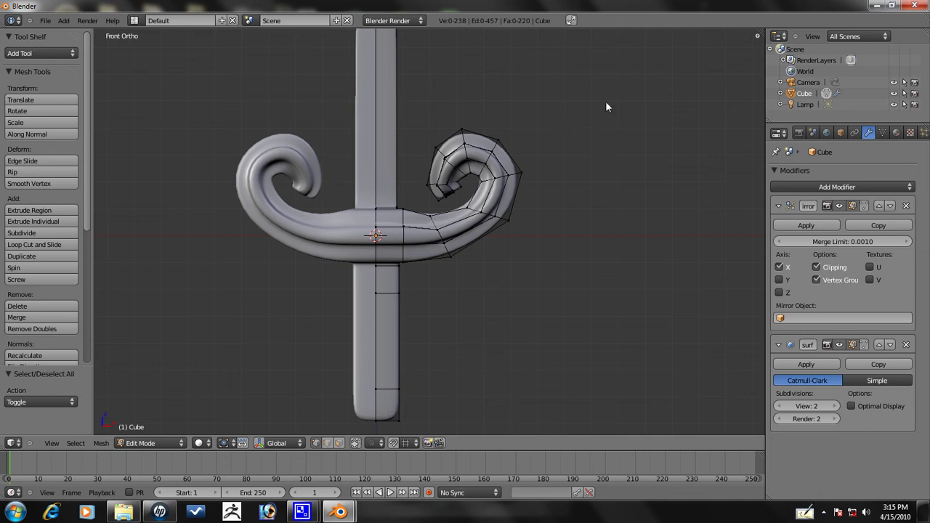
mouse_move(620, 68)
left_mouse_down("ctrl")
mouse_move(513, 35)
mouse_move(451, 84)
mouse_move(420, 125)
mouse_move(422, 175)
mouse_move(402, 209)
mouse_move(404, 265)
mouse_move(428, 279)
mouse_move(542, 288)
mouse_move(663, 112)
mouse_move(650, 92)
left_mouse_up("ctrl")
mouse_move(650, 91)
middle_mouse_down()
mouse_move(430, 284)
mouse_move(670, 99)
middle_mouse_up()
key("s")
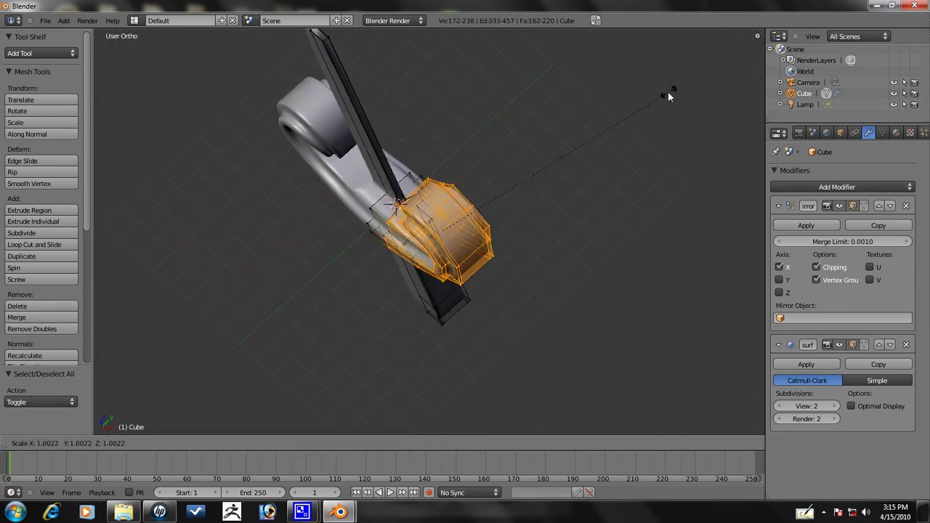
key("y")
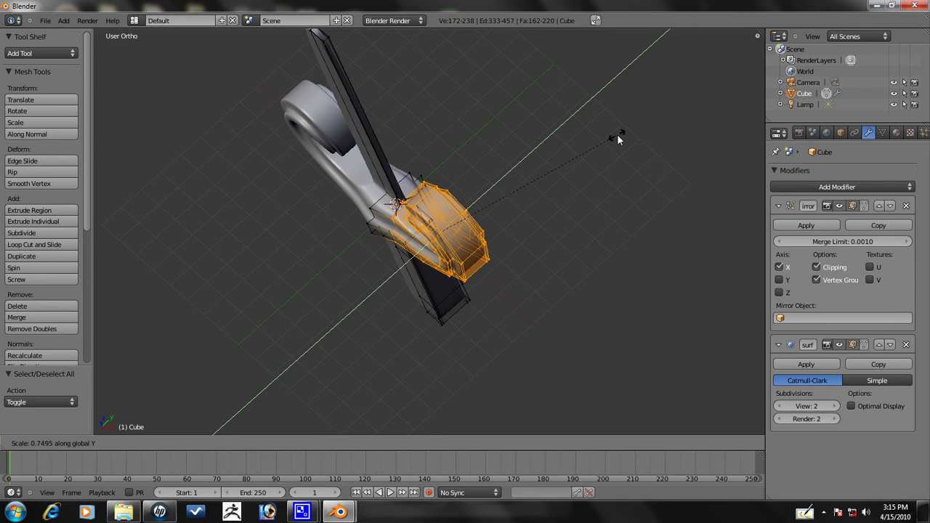
left_click(617, 135)
Step: Add the missed vertices near the centre to the crossguard selection and scale it to about 0.81 along Y
middle_click_drag(618, 134, 435, 184)
right_click(372, 222, "shift")
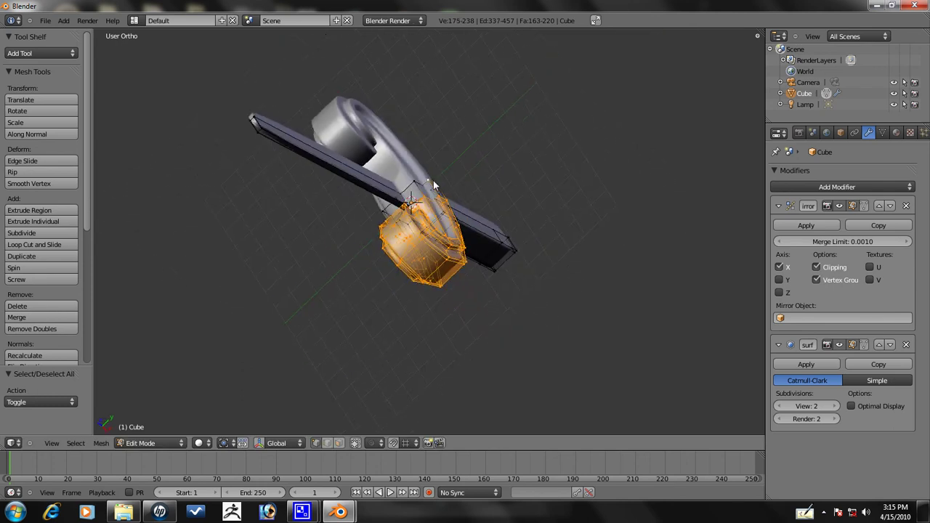
right_click(434, 186, "shift")
key("s")
key("y")
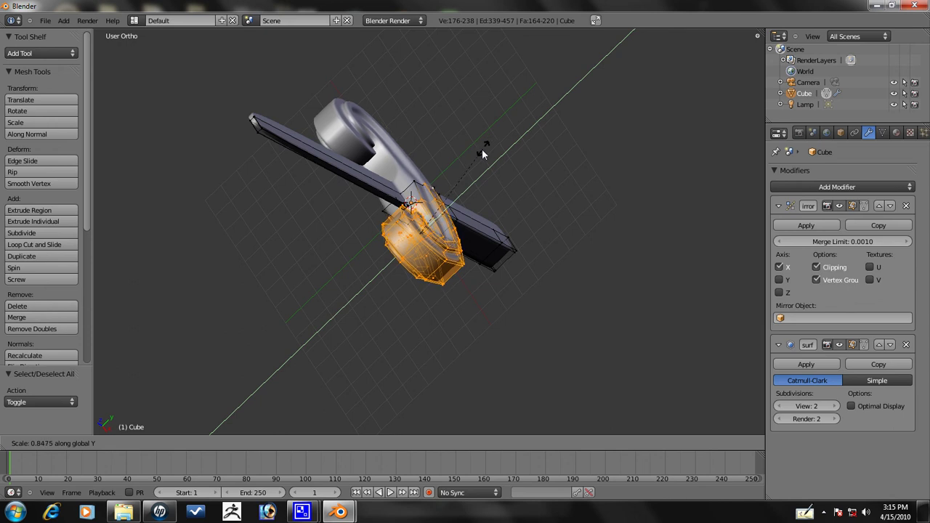
left_click(482, 150)
key("KP_1")
middle_click_drag(512, 203, 399, 218)
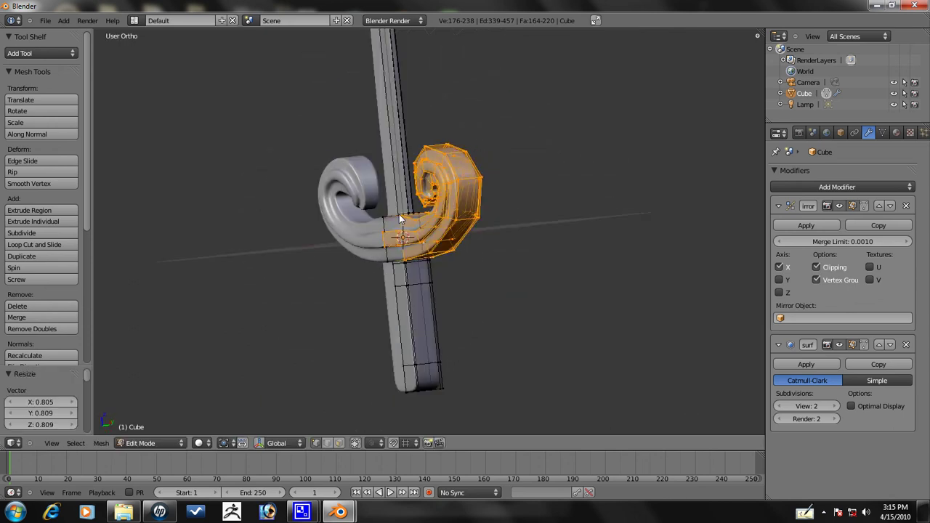
key("KP_1")
scroll(411, 210, "up", 2)
scroll(416, 260, "down", 1)
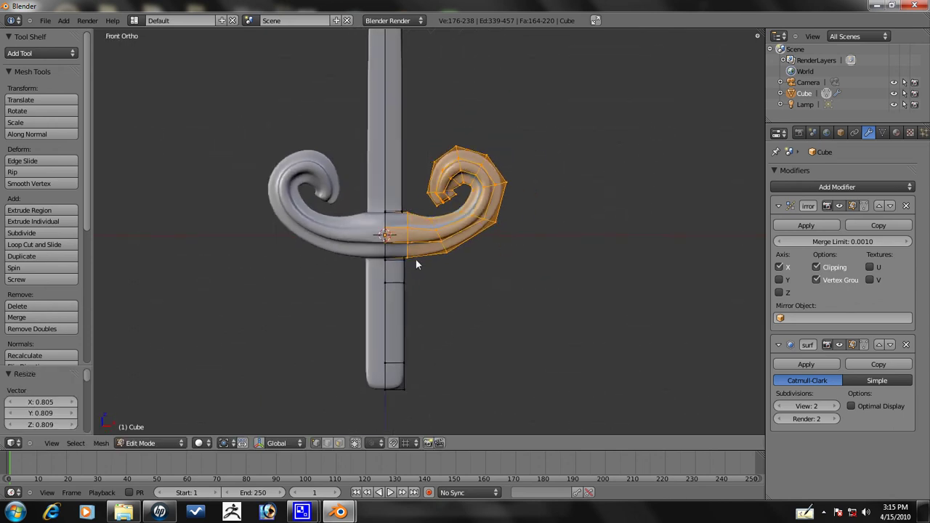
Step: Scale the selected crossguard arm to about 1.03 along Z and rotate it about -2.74 degrees in front view
middle_click_drag(416, 260, 373, 265)
key("Tab")
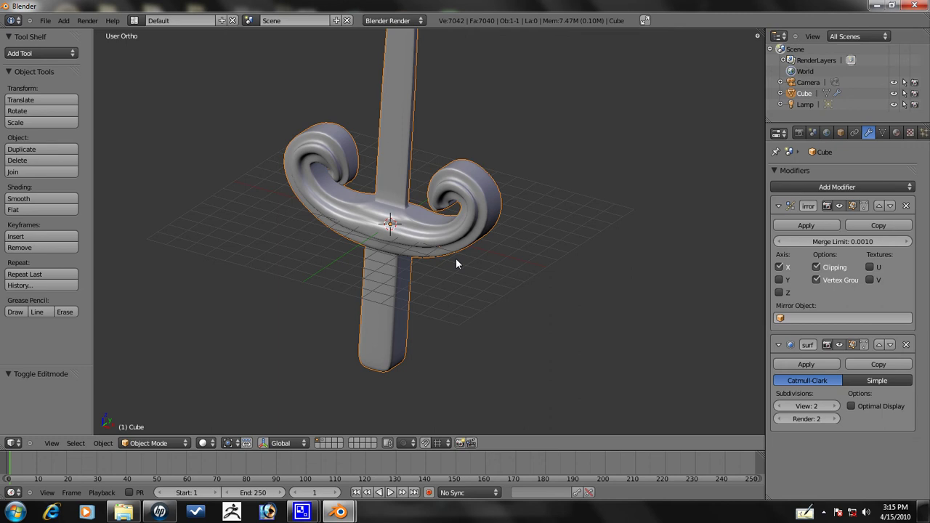
key("KP_1")
key("Tab")
key("s")
key("z")
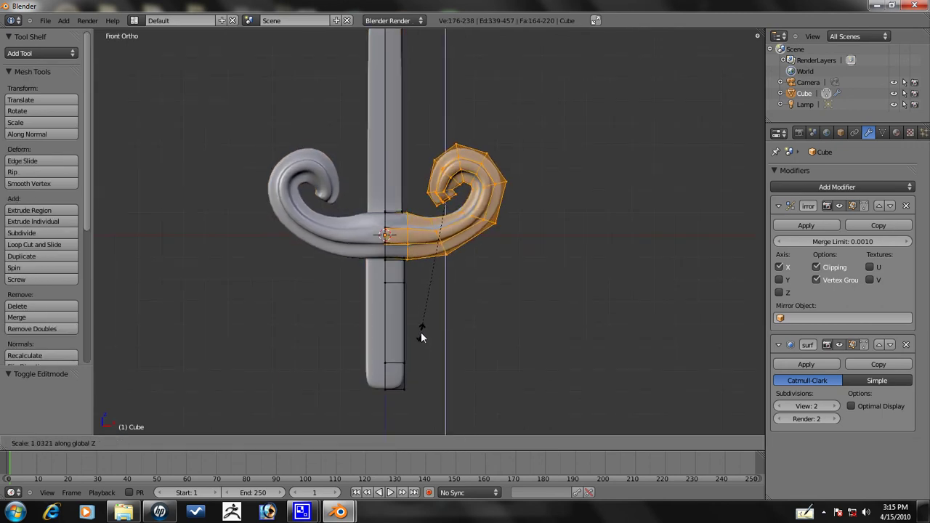
left_click(421, 331)
key("r")
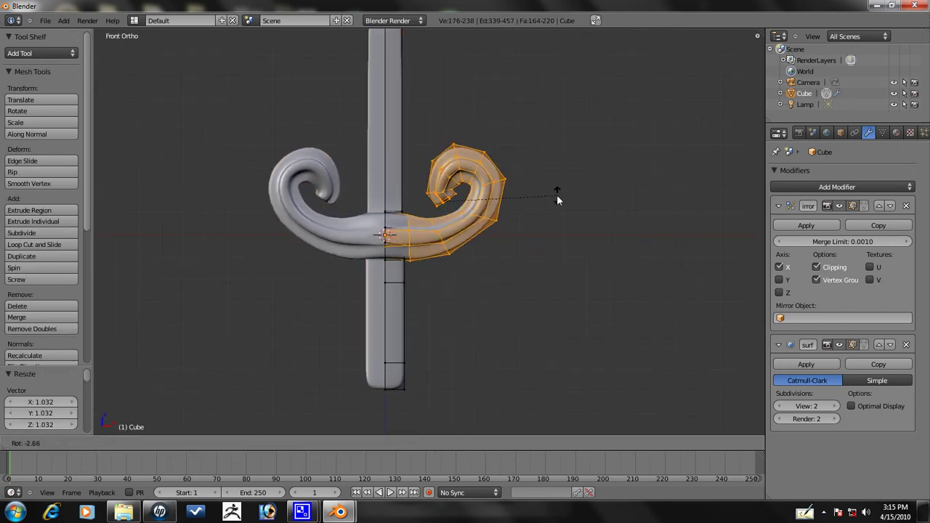
left_click(556, 195)
Step: Try to move the selected crossguard arm up about 0.13 along Z, and undo the move
key("g")
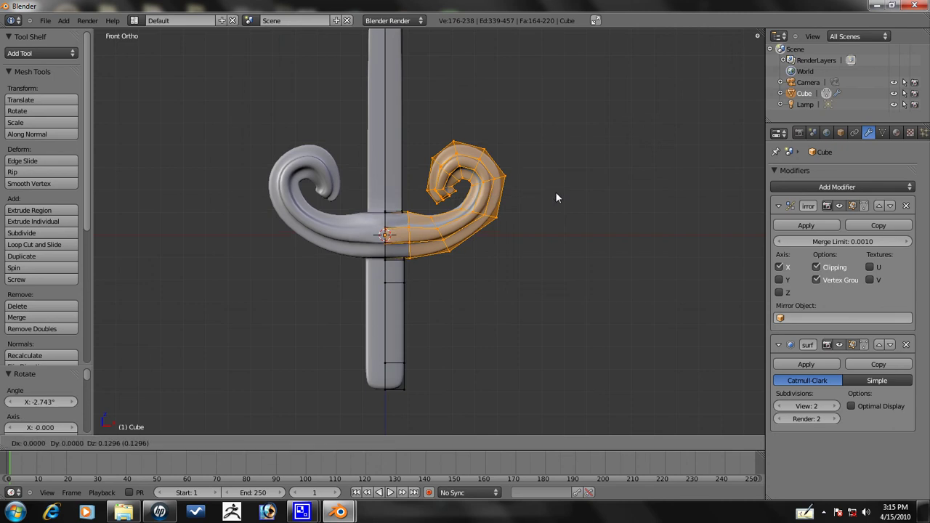
left_click(556, 193)
key("ctrl+z")
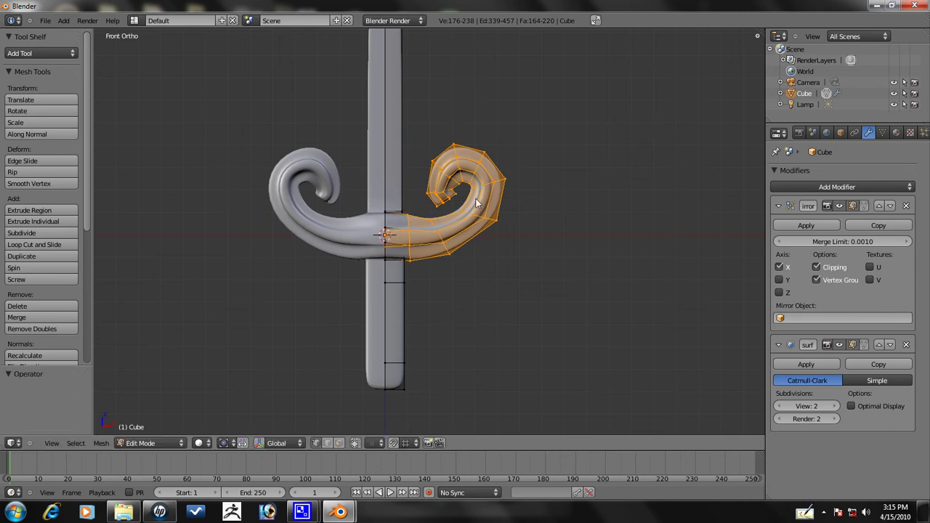
Step: Lasso-select only the curled end of the crossguard arm, rotate it about 14.56 degrees, and move it outward and down about 0.34 each way
key("a")
mouse_move(427, 132)
left_mouse_down("ctrl")
mouse_move(432, 216)
mouse_move(540, 252)
mouse_move(581, 104)
mouse_move(424, 153)
left_mouse_up("ctrl")
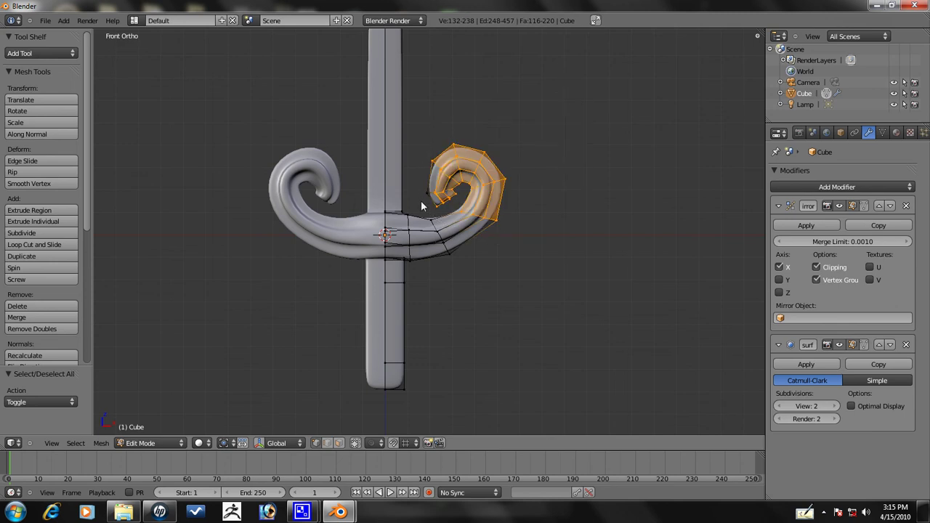
key("r")
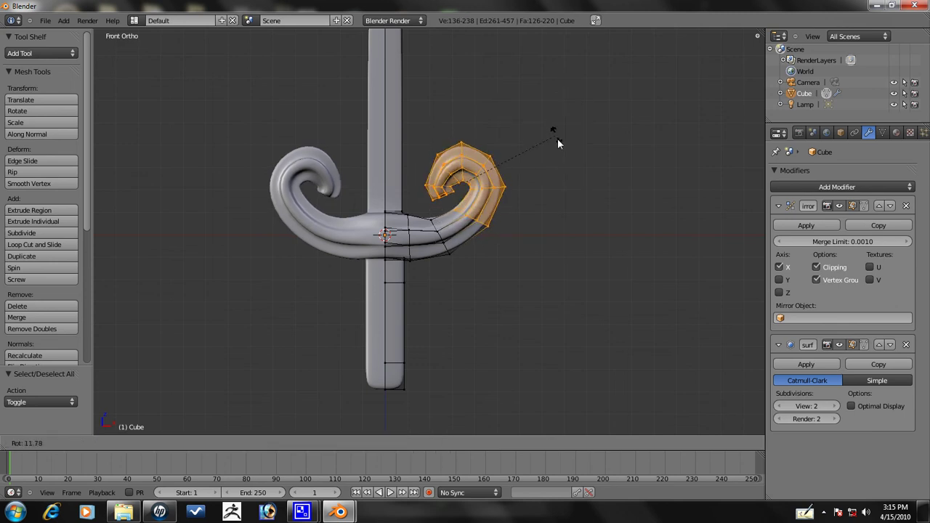
left_click(558, 140)
key("g")
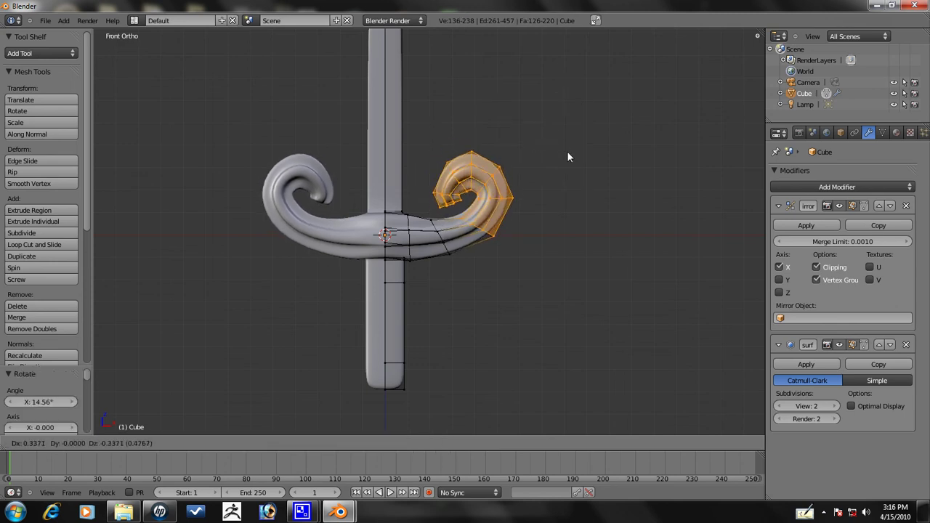
left_click(568, 151)
key("g")
key("z")
key("z")
left_click(558, 146)
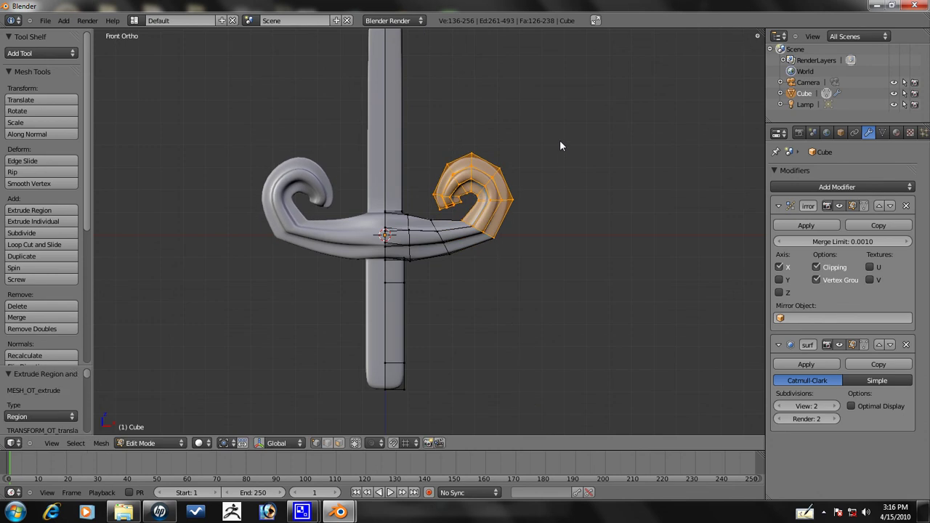
Step: Rotate the curled end of the crossguard about -3.08 degrees in front view
key("r")
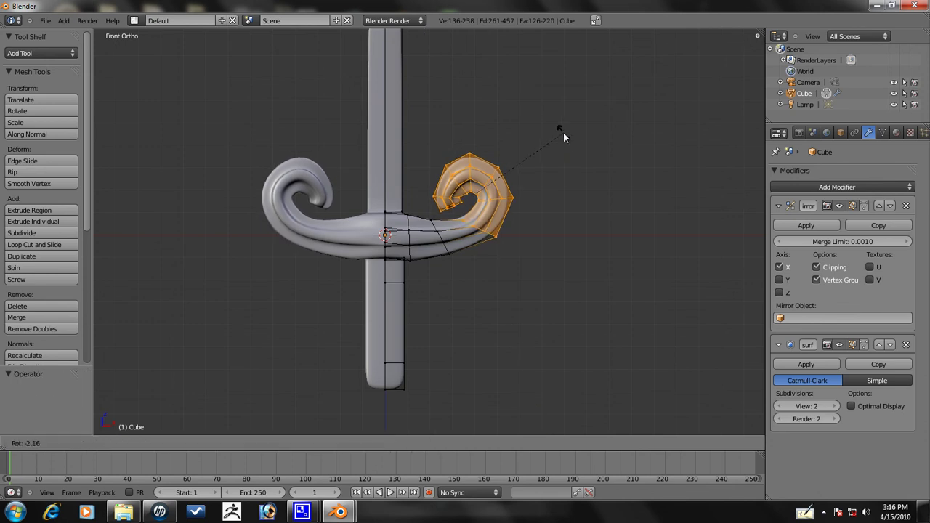
left_click(563, 131)
Step: Move the edge loop at the top of the curl about -0.036 along X and 0.072 along Z, and rotate it slightly
scroll(506, 137, "up", 2)
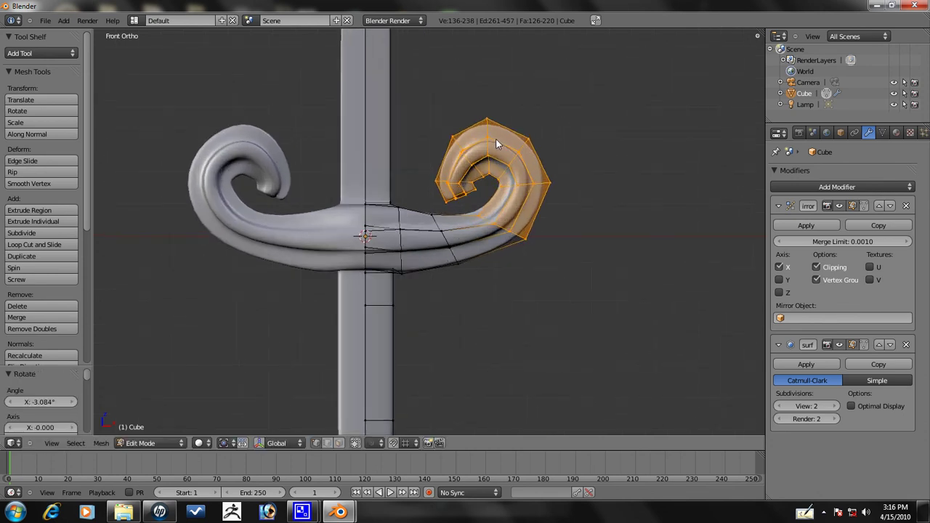
right_click(490, 144, "alt")
key("g")
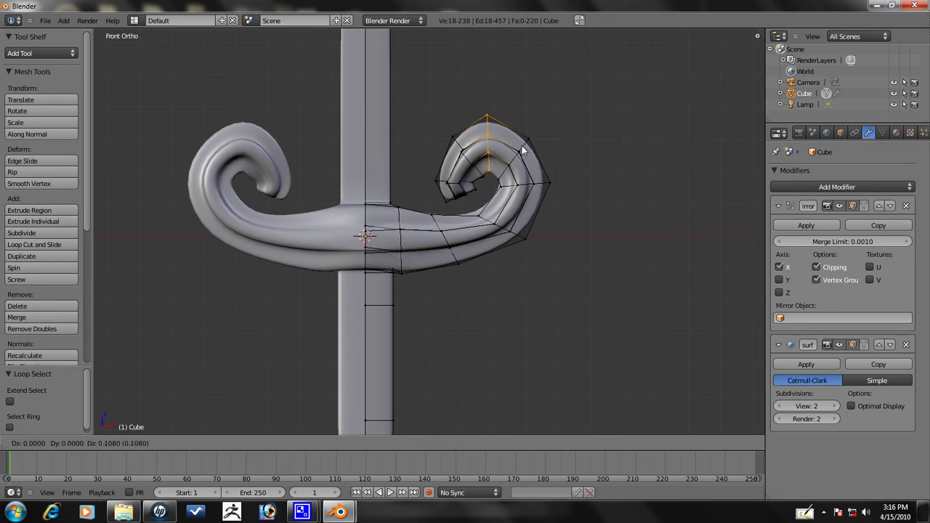
left_click(521, 120)
key("r")
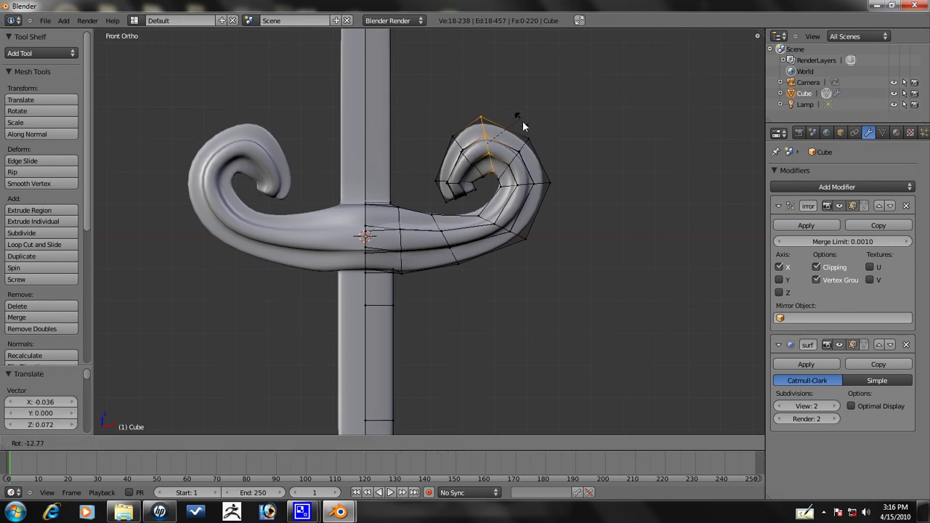
left_click(520, 128)
Step: Rotate the edge loop on the curl's upper outer side about -11.09 degrees and move it slightly outward and up
right_click(527, 150, "alt")
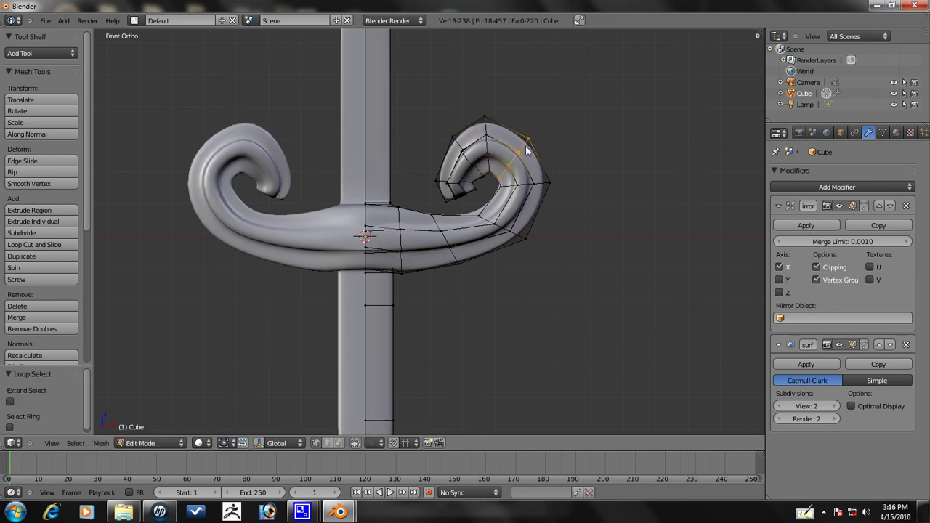
key("r")
left_click(557, 120)
key("g")
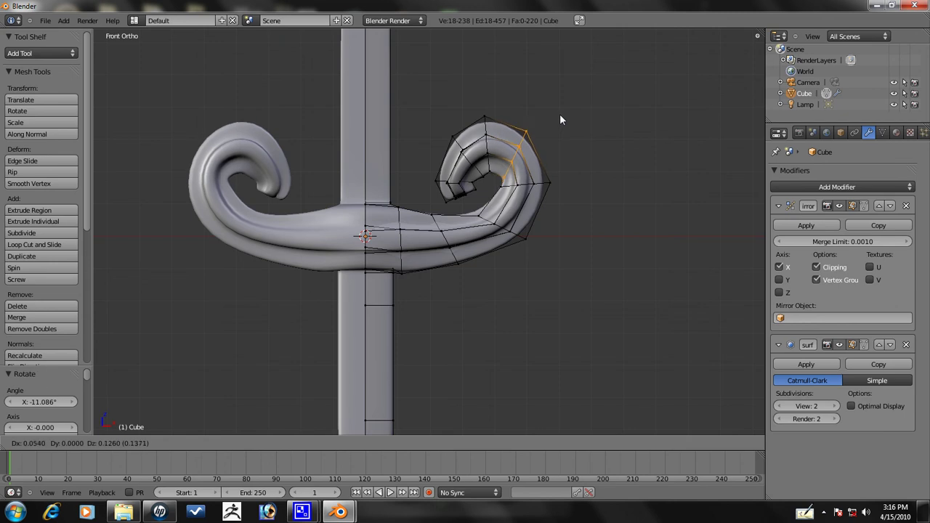
left_click(561, 117)
Step: Move the edge loop on the curl's upper inner side about -0.126 along X and 0.126 along Z
right_click(476, 151, "alt")
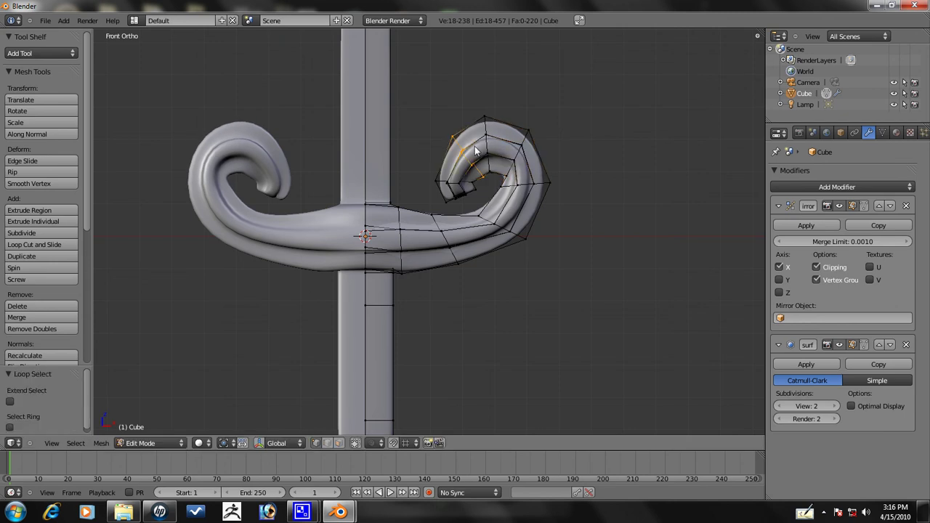
key("g")
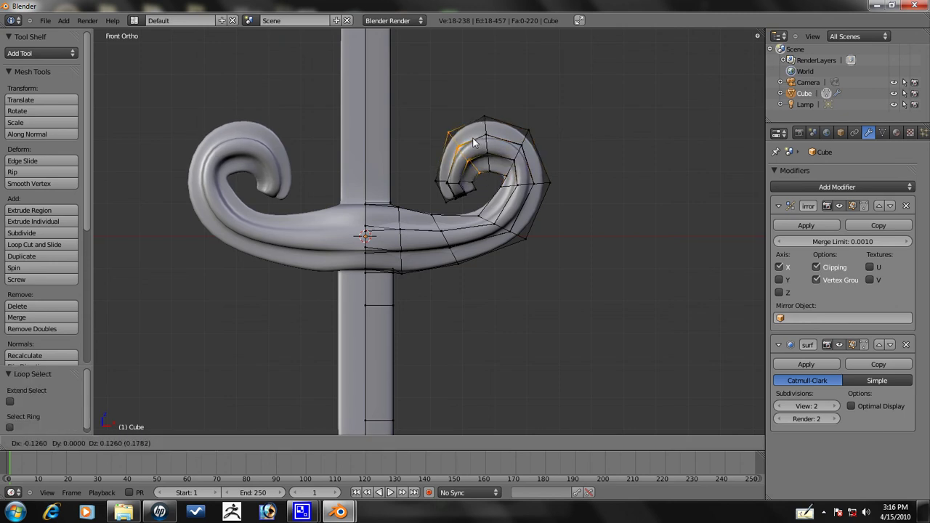
left_click(472, 143)
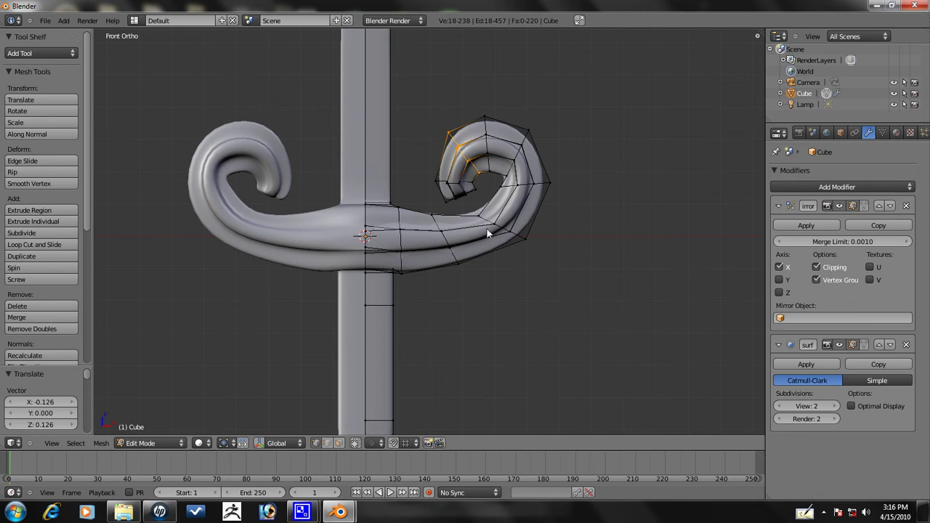
Step: Select the single ridge vertex at the crossguard's mirror centre and move it about 0.279 along Y
middle_click_drag(378, 249, 391, 184)
scroll(391, 184, "up", 6)
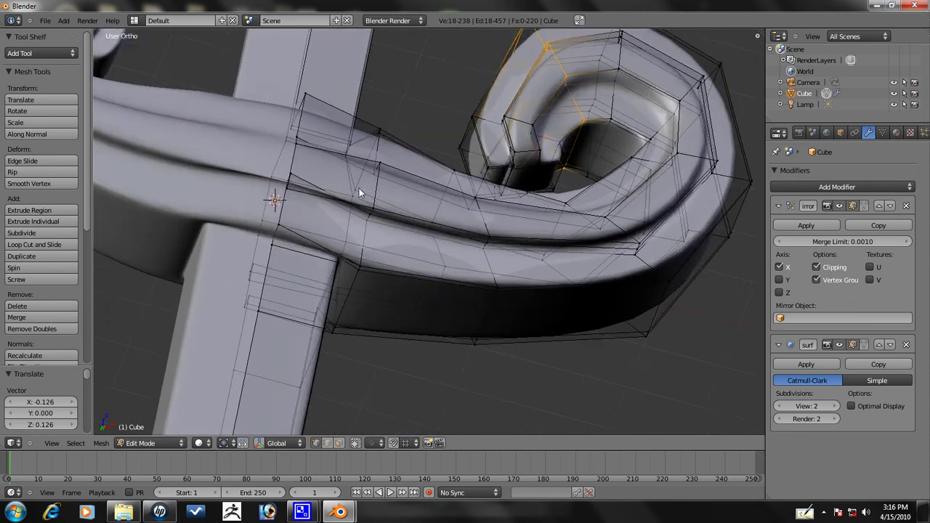
key("a")
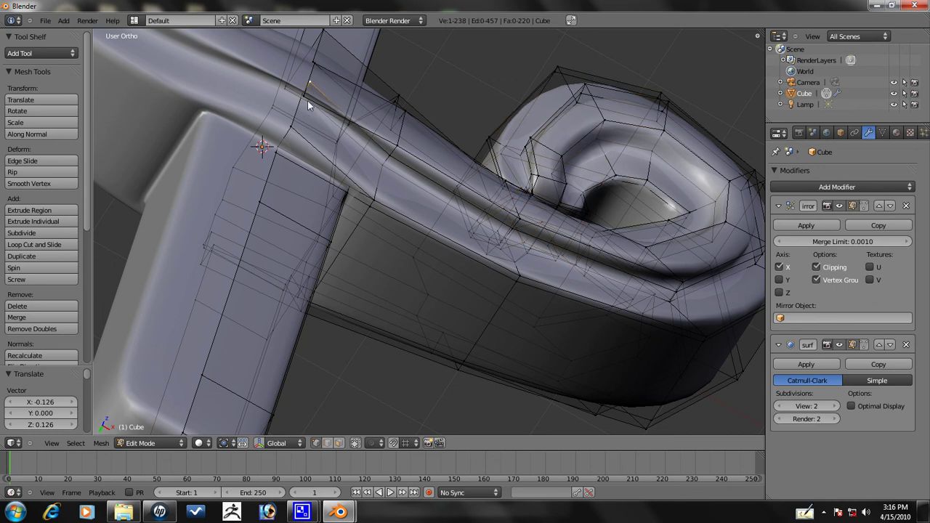
right_click(313, 118)
middle_click_drag(318, 112, 274, 171)
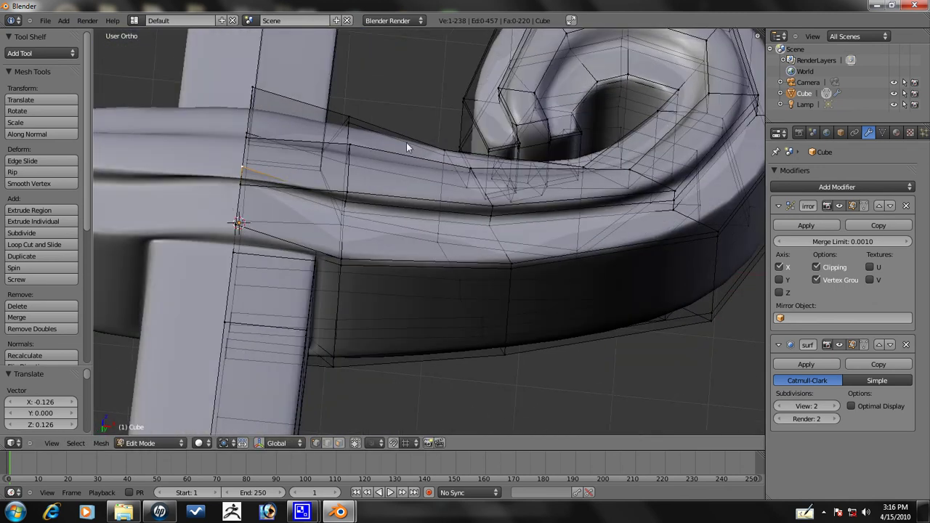
scroll(406, 142, "down", 5)
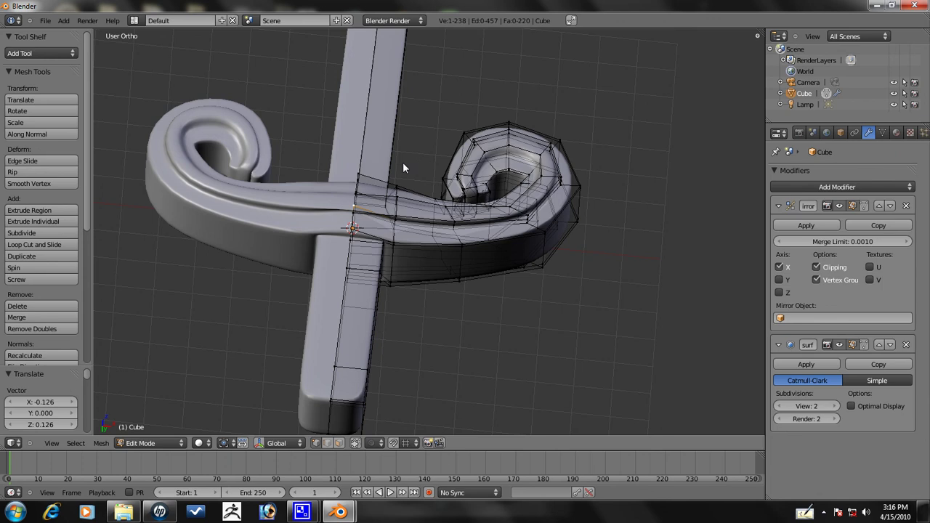
middle_click_drag(306, 210, 197, 232)
scroll(267, 244, "up", 6)
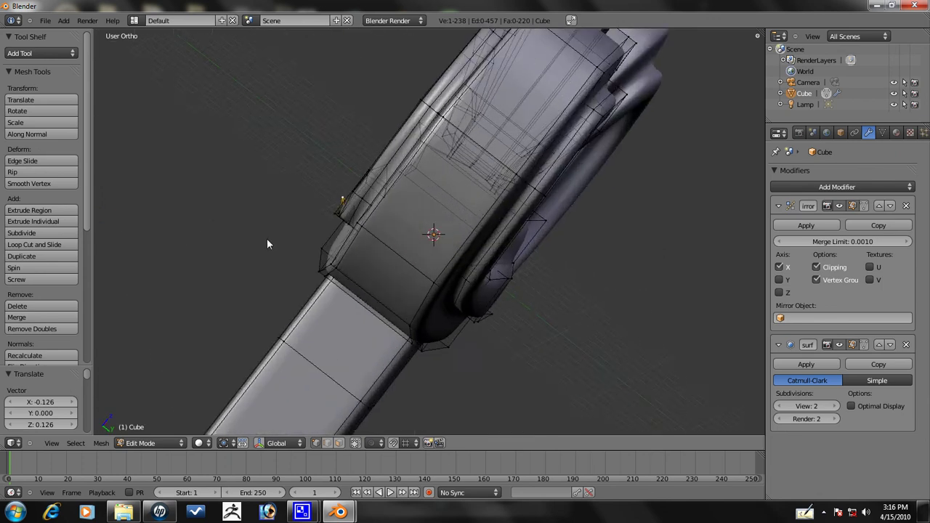
middle_click_drag(267, 244, 225, 126)
key("g")
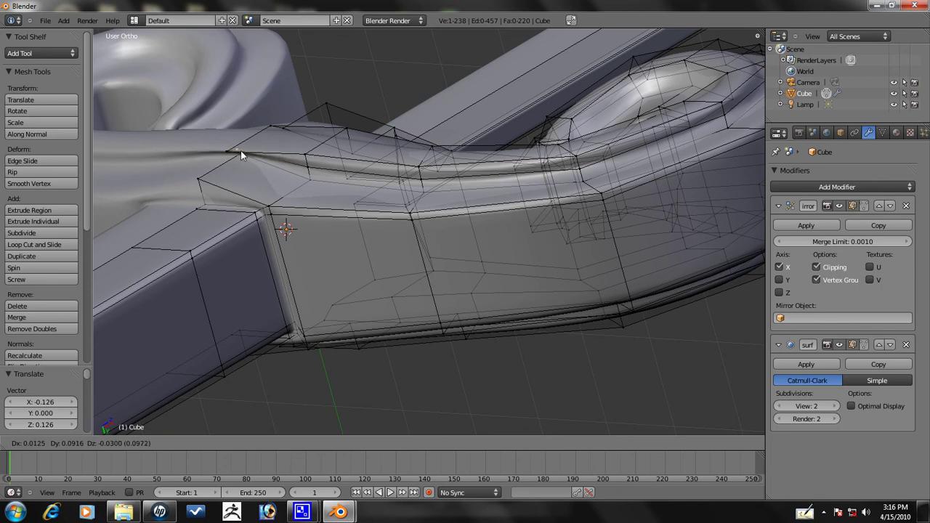
key("Escape")
key("g")
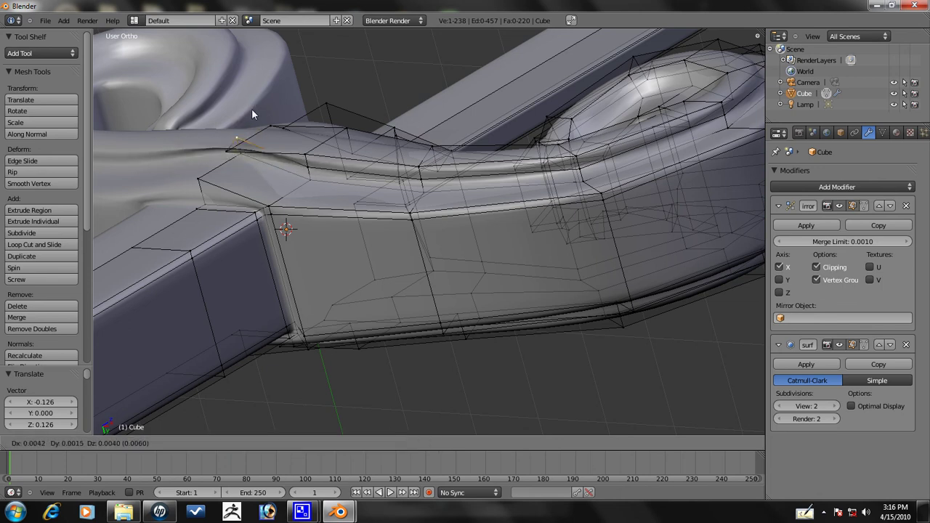
key("y")
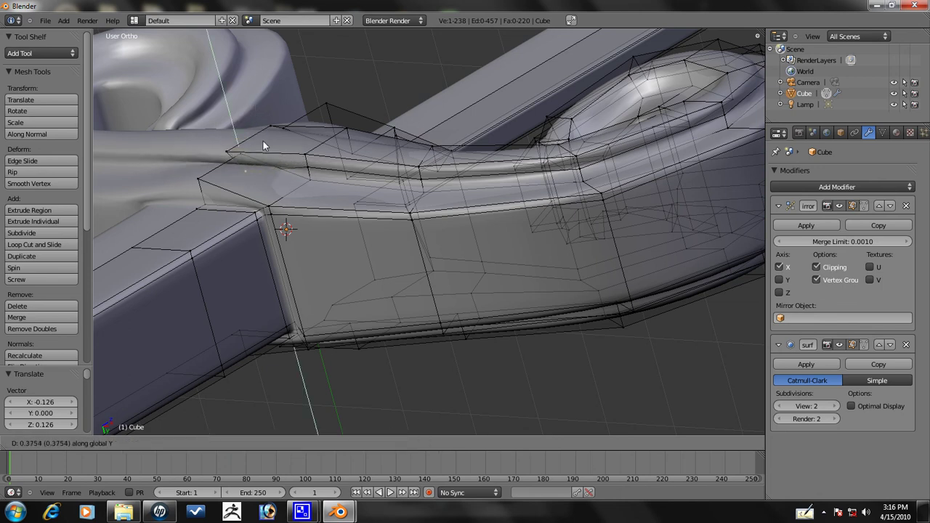
left_click(261, 132)
Step: Move the selected centre ridge vertex back about -0.27 along Y
middle_click_drag(535, 247, 409, 208)
key("g")
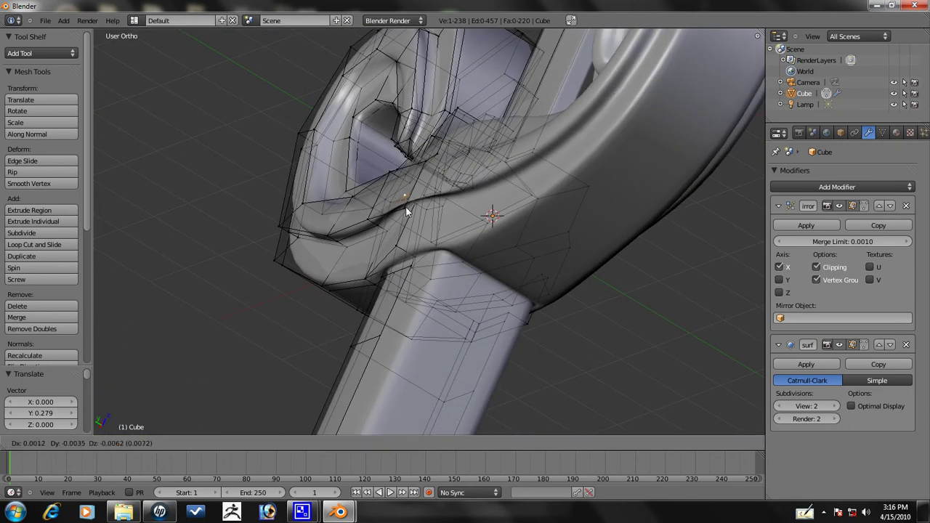
key("y")
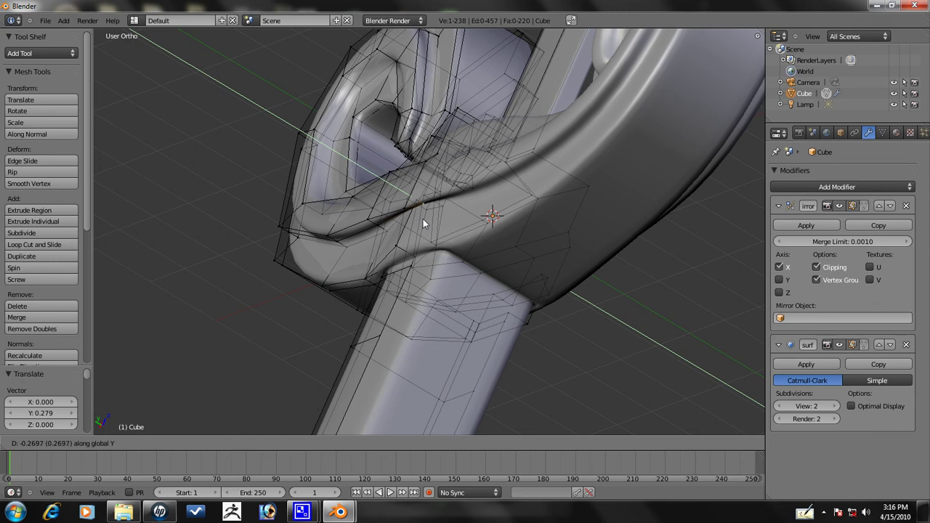
left_click(426, 219)
Step: Check the smoothed crossguard and its central groove in Object Mode, from an angle and in front view
key("Tab")
middle_click_drag(426, 219, 362, 130)
key("Tab")
key("Tab")
scroll(361, 182, "down", 3)
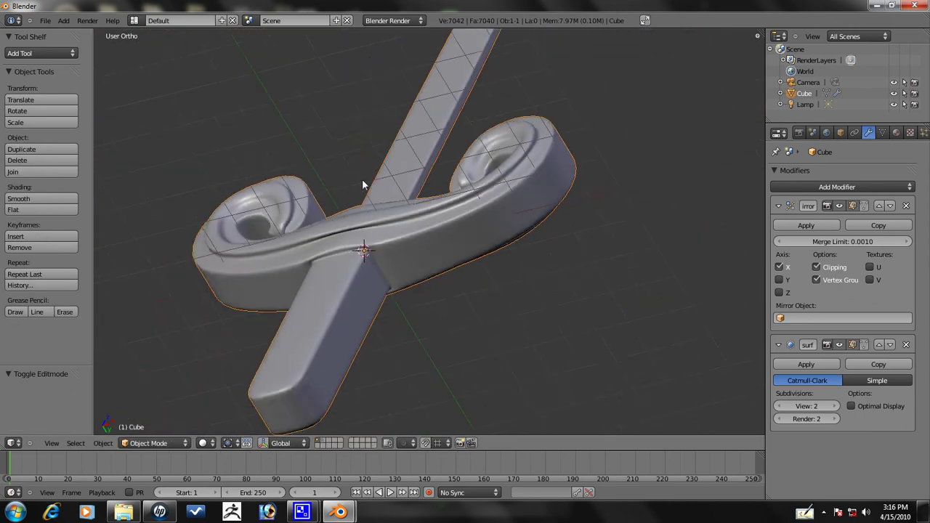
key("KP_1")
scroll(364, 187, "down", 4)
scroll(421, 301, "up", 1)
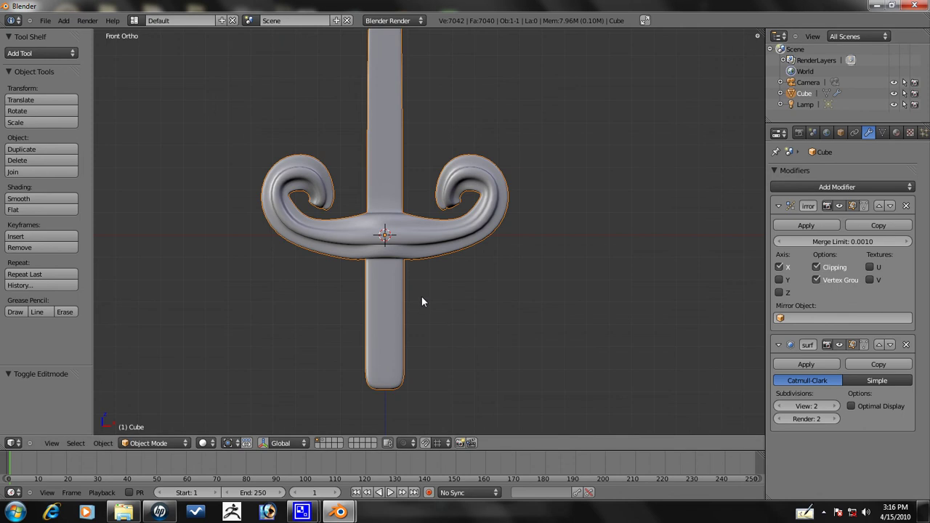
Step: In Edit Mode, select the handle's edge loop directly below the crossguard and limit selection to visible geometry
key("Tab")
scroll(414, 293, "up", 1)
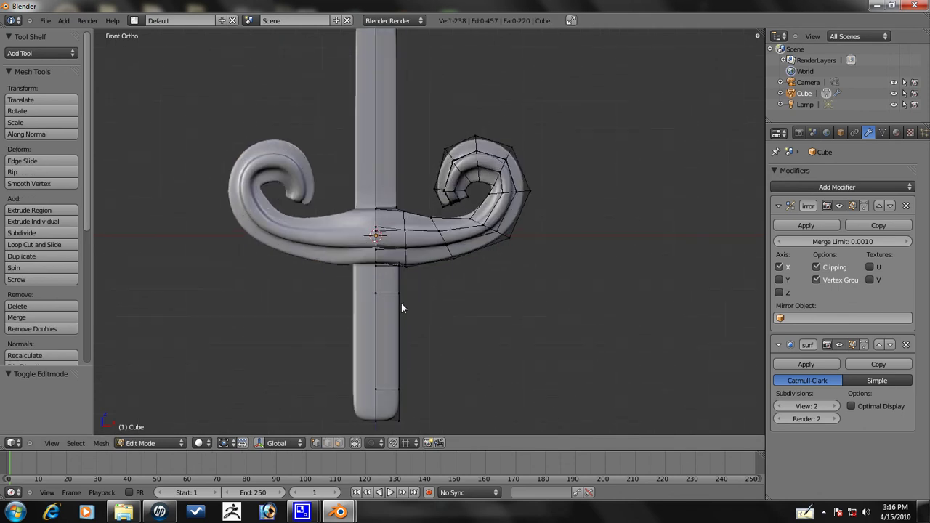
middle_click_drag(395, 322, 389, 261)
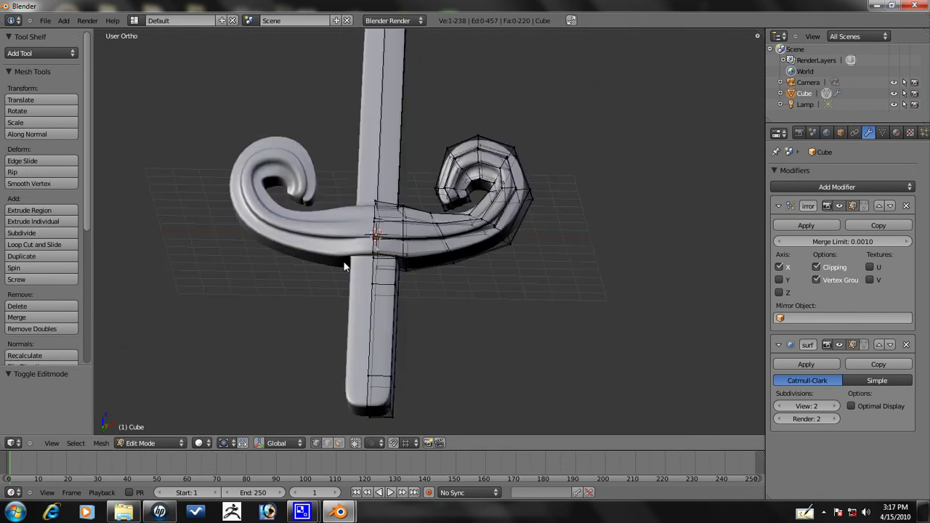
right_click(390, 267, "alt")
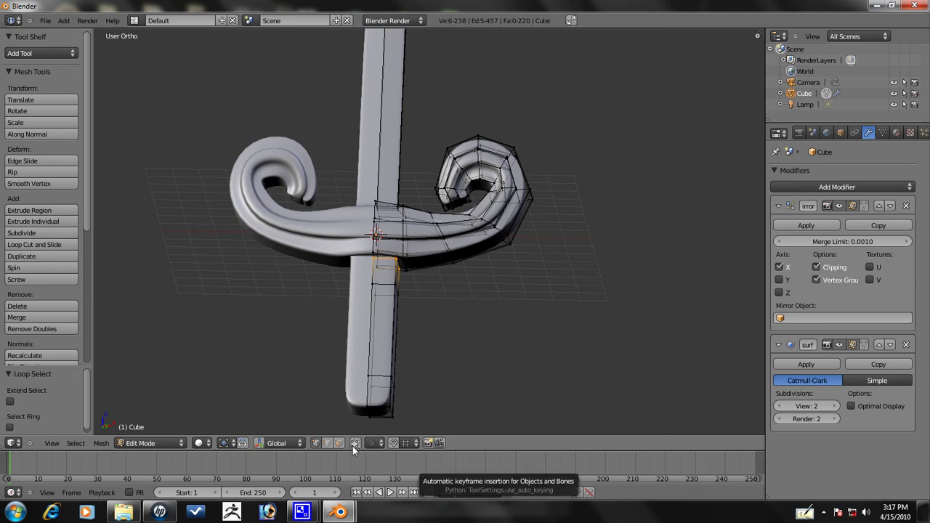
middle_click_drag(405, 259, 410, 305)
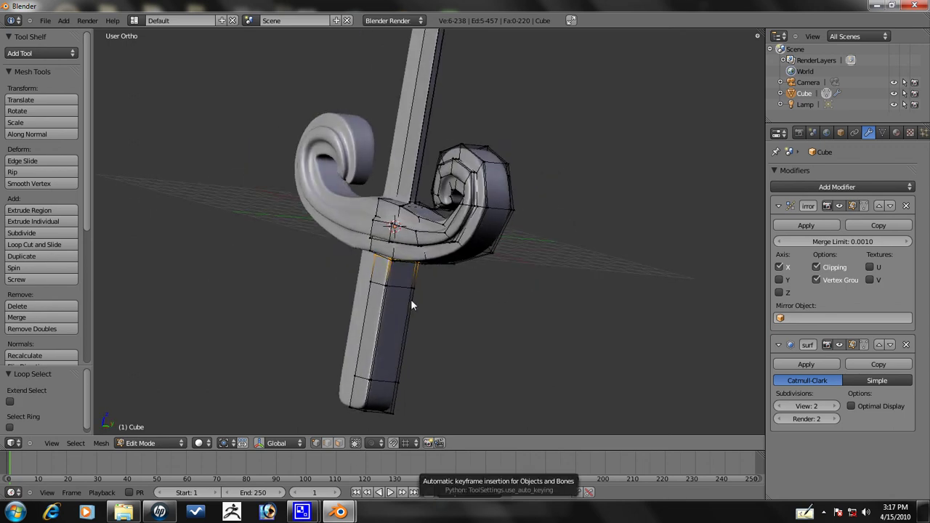
Step: Add the next handle edge loop to the selection and move both loops about -0.885 along Z in front view
right_click(402, 287, "alt+shift")
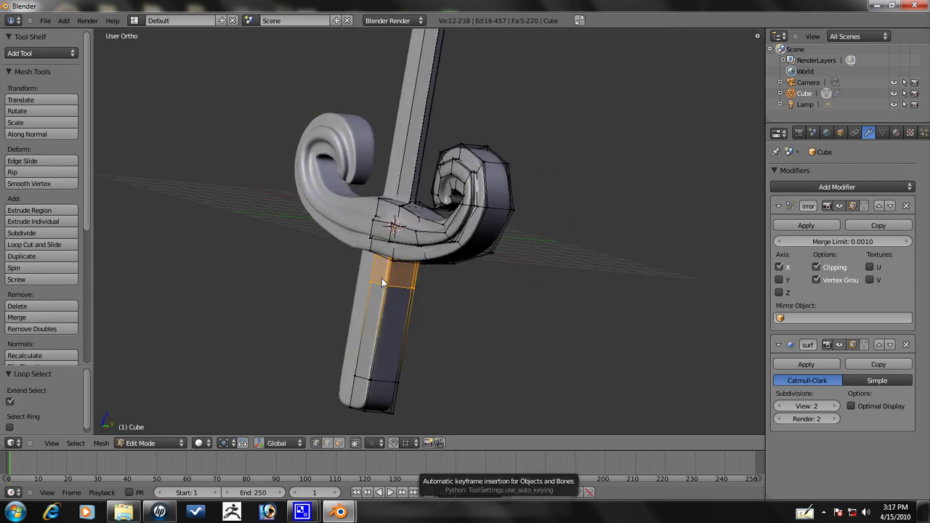
key("KP_1")
middle_click_drag(370, 272, 334, 217, "shift")
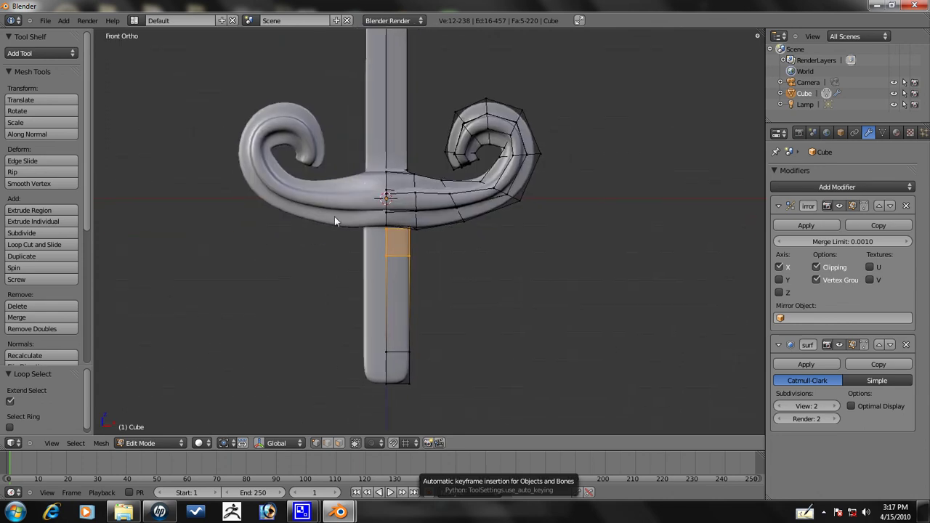
key("z")
key("z")
scroll(415, 237, "up", 2)
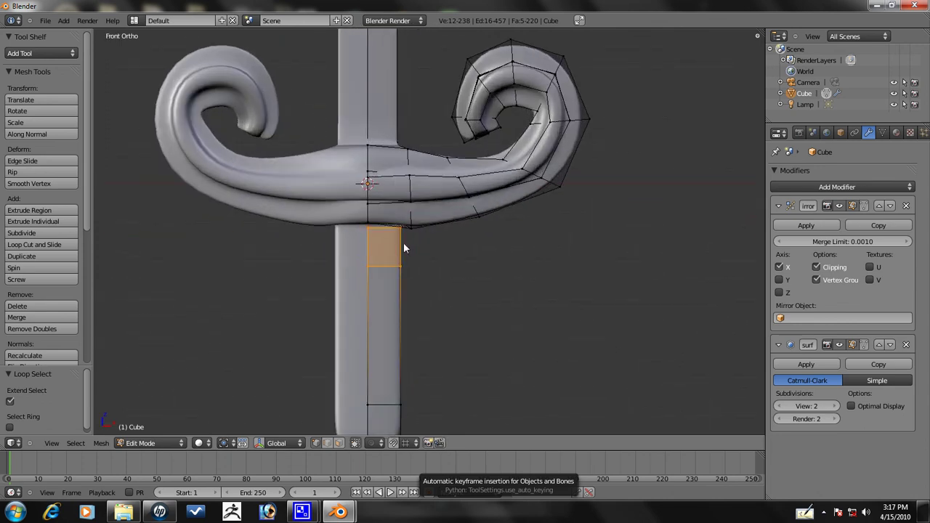
key("g")
key("z")
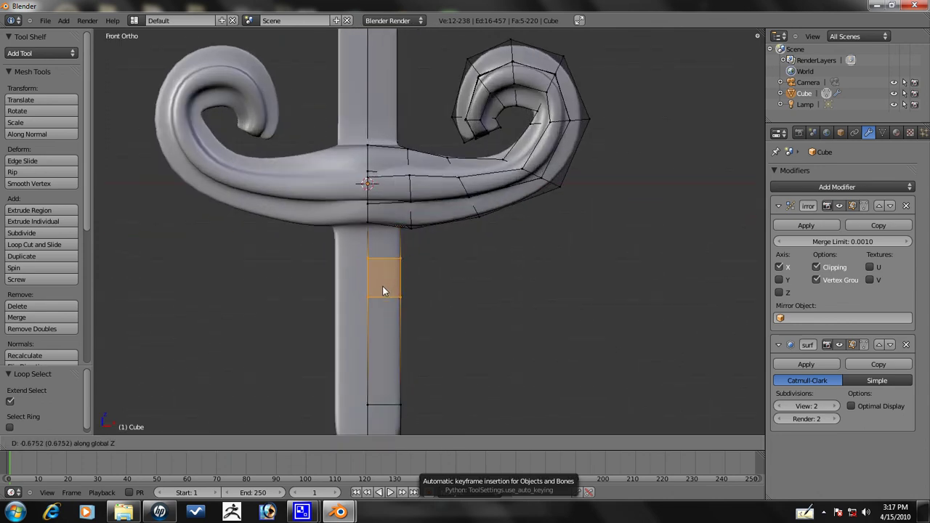
left_click(381, 280)
Step: Add an edge loop around the lower part of the handle, slid about -0.35 towards the handle's end
scroll(382, 338, "down", 1)
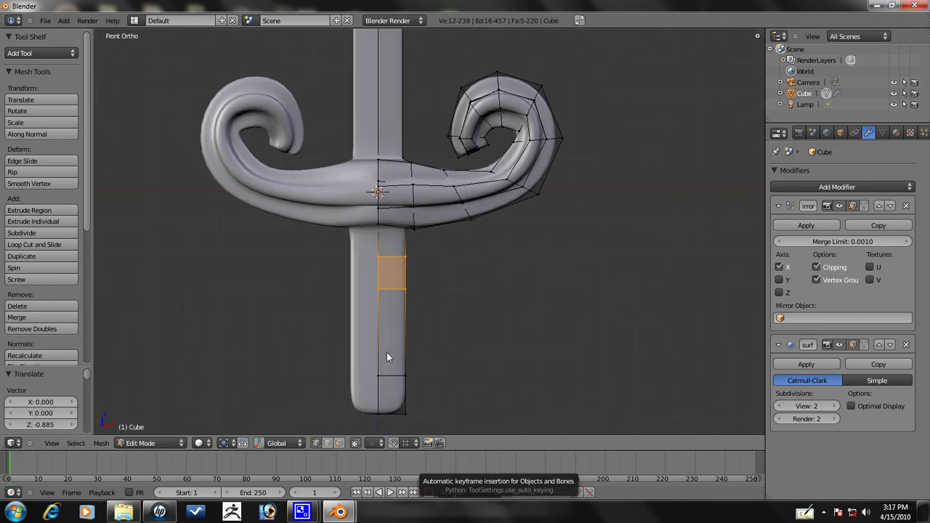
key("a")
key("ctrl+r")
left_click(393, 343)
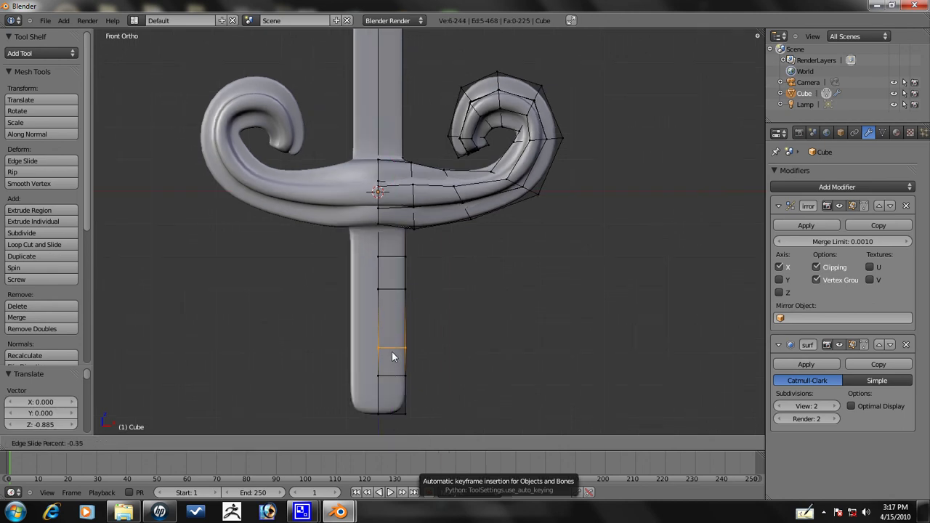
left_click(391, 352)
Step: Move the two selected upper handle edge loops up about 0.162 along Z
right_click(389, 258, "alt")
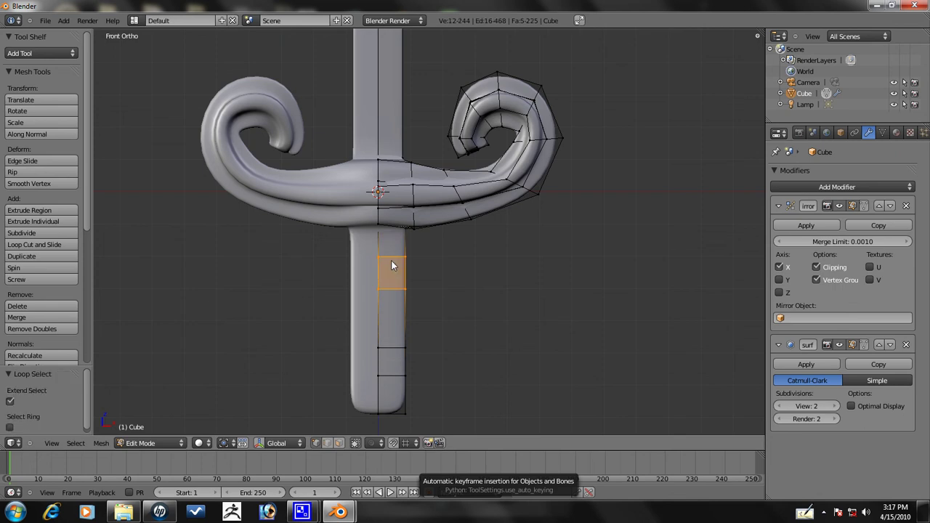
key("g")
key("z")
left_click(394, 242)
Step: Add an edge loop around the handle directly beneath the crossguard and clear the selection
key("a")
key("ctrl+r")
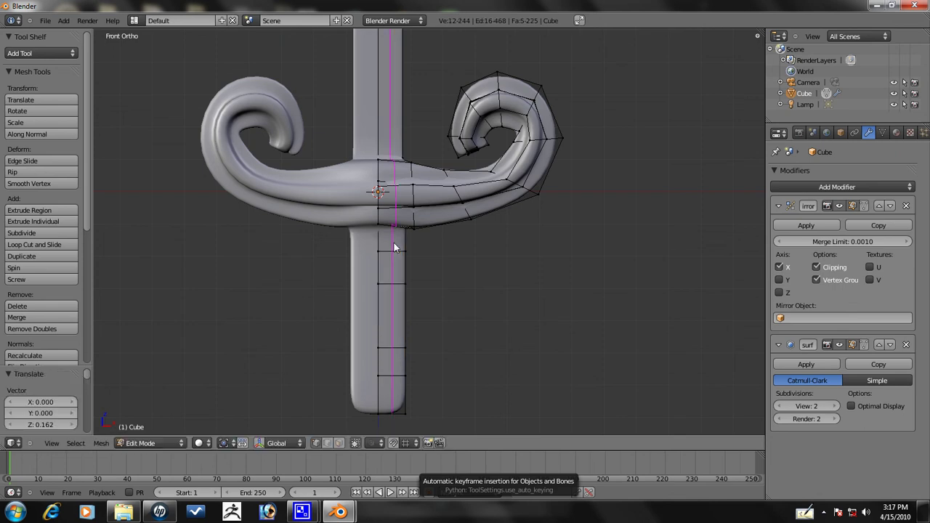
left_click(382, 238)
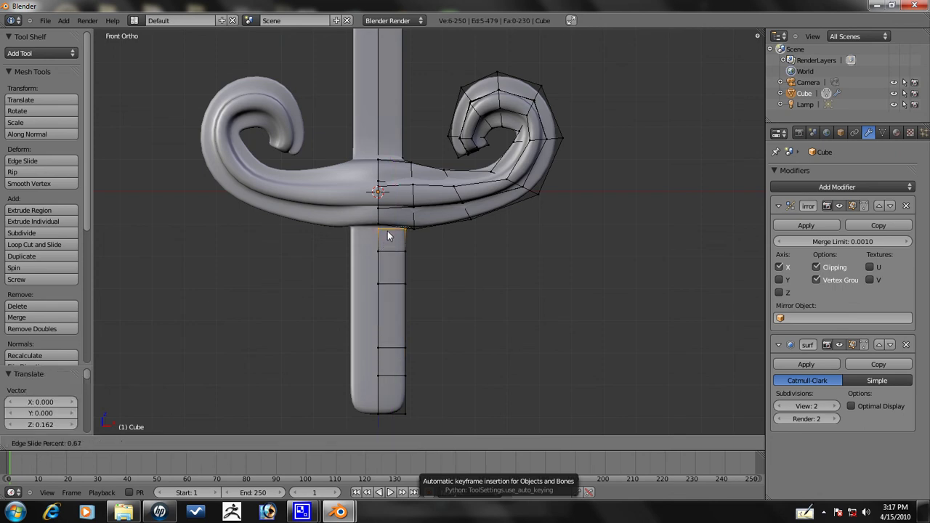
left_click(388, 233)
key("a")
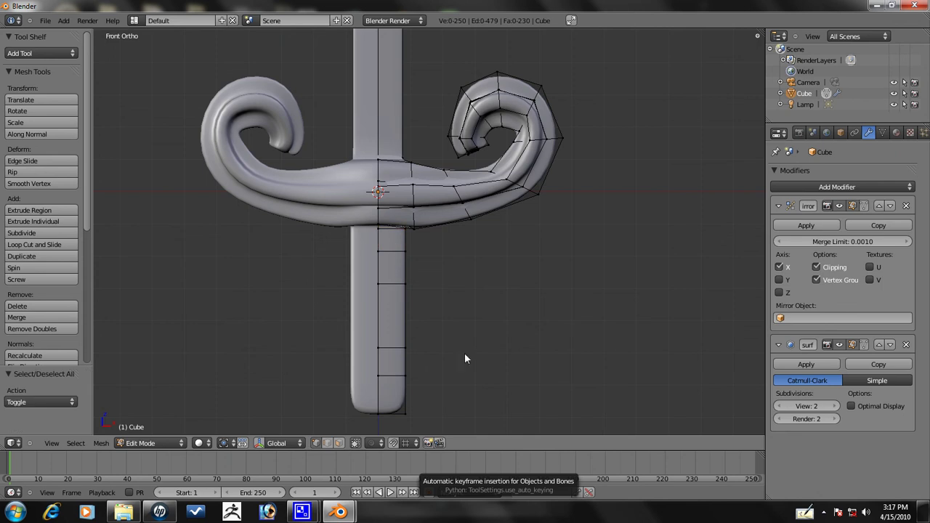
middle_click_drag(459, 245, 390, 263)
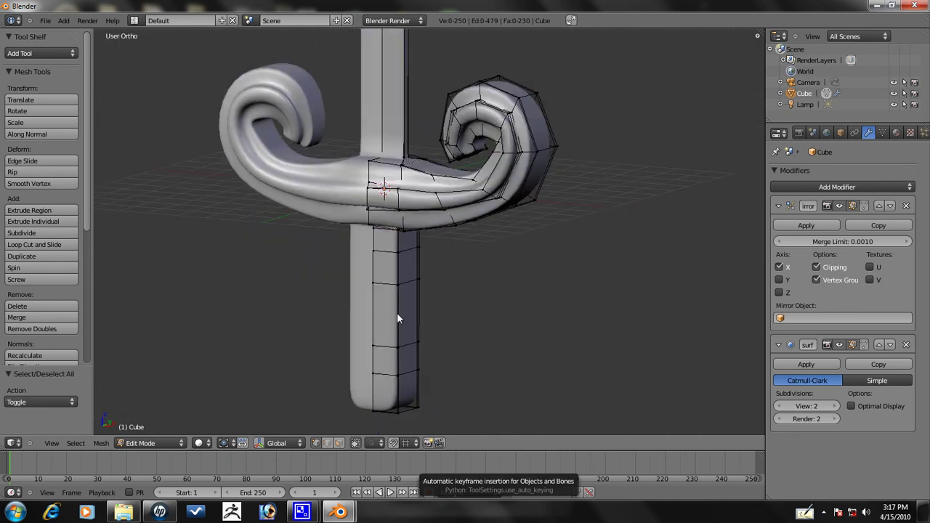
key("KP_1")
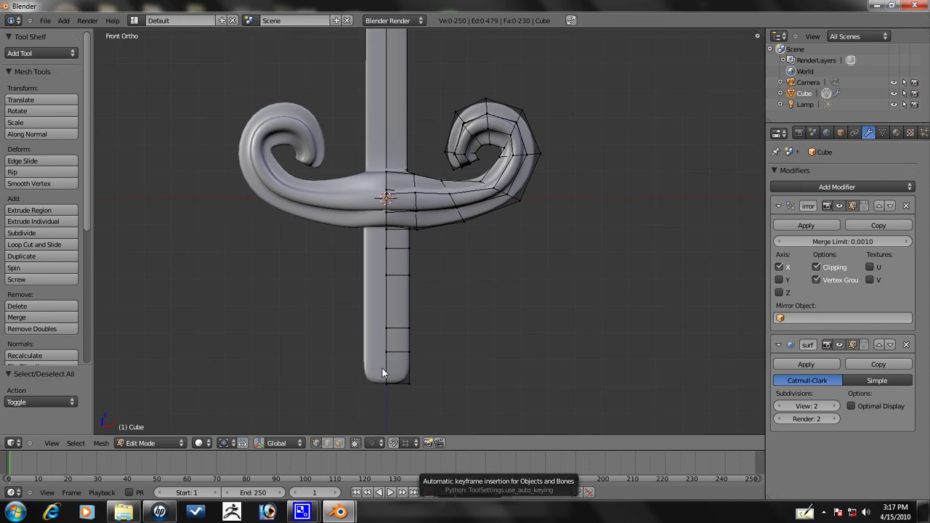
key("b")
left_click_drag(469, 408, 373, 361)
scroll(460, 351, "down", 1)
key("e")
right_click(455, 378)
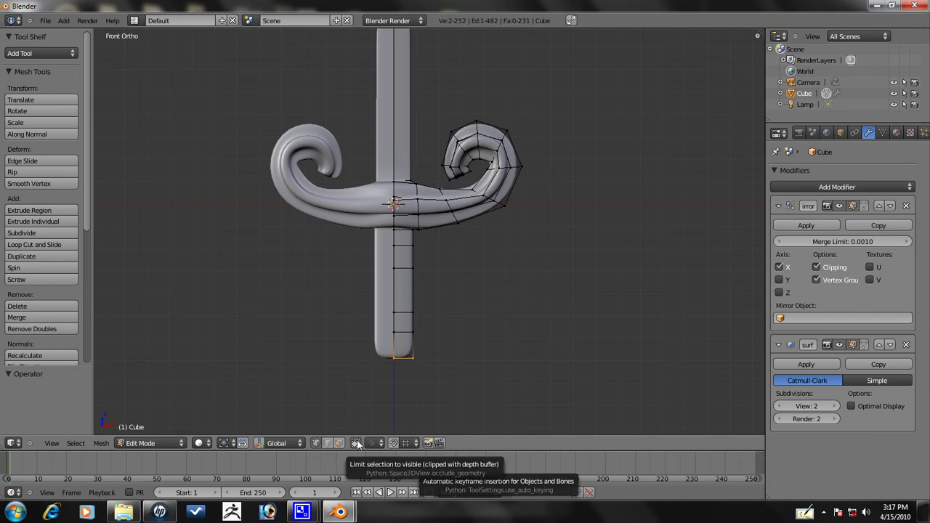
key("ctrl+z")
Step: In wireframe shading, select the handle's bottom end and extrude it downward as a new segment, then restore solid shading
key("z")
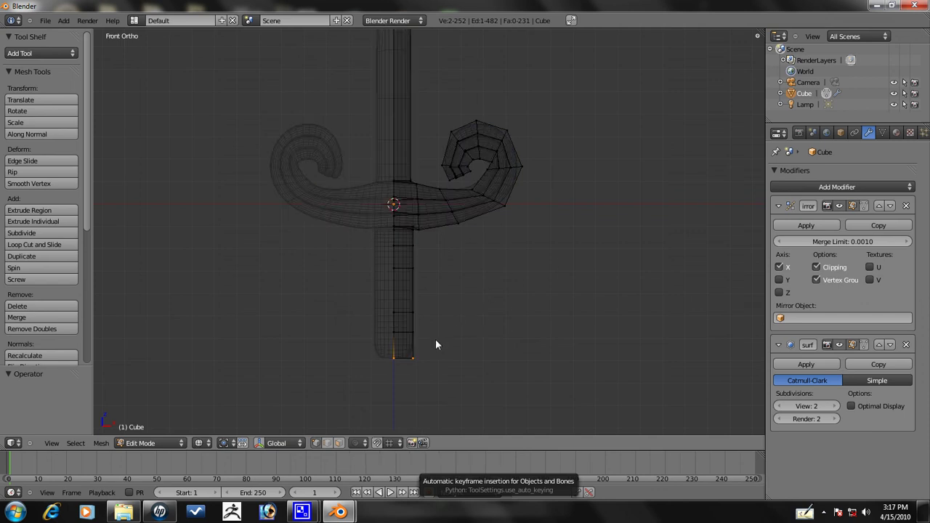
key("a")
right_click(459, 371, "alt")
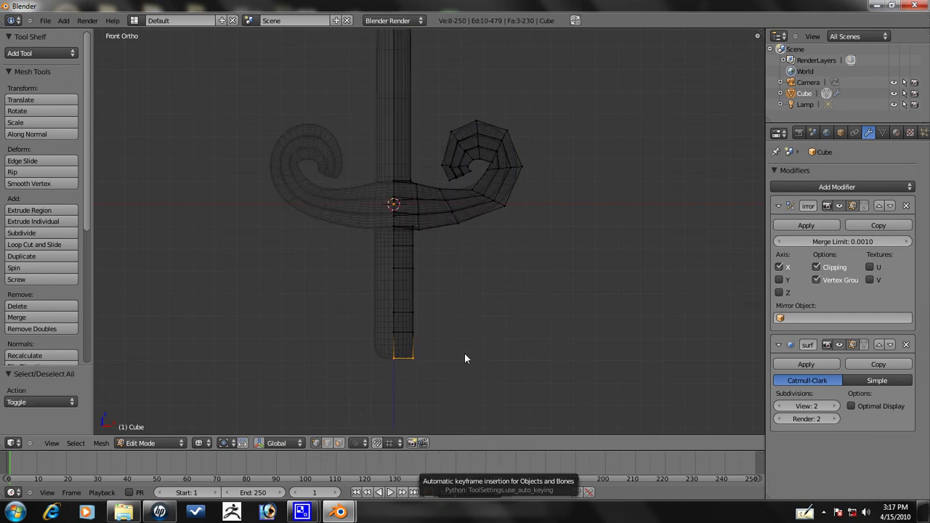
key("e")
left_click(474, 312)
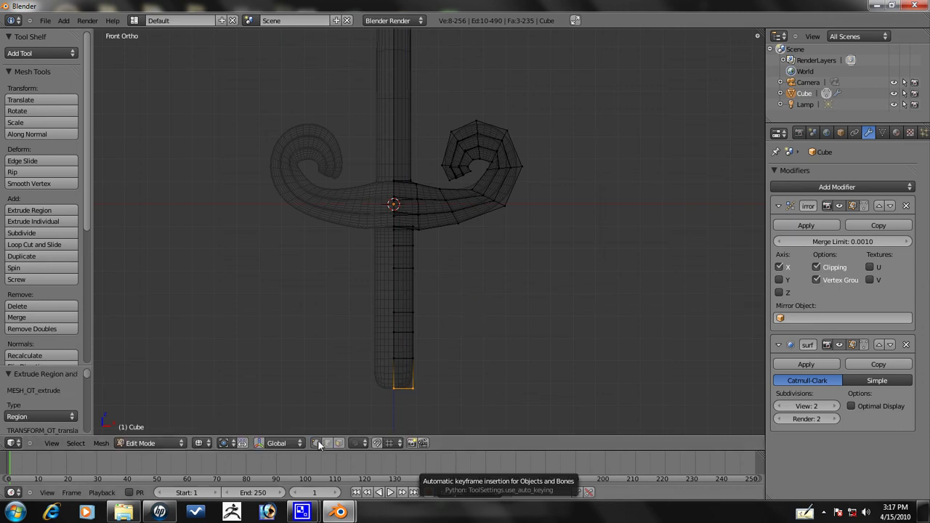
key("z")
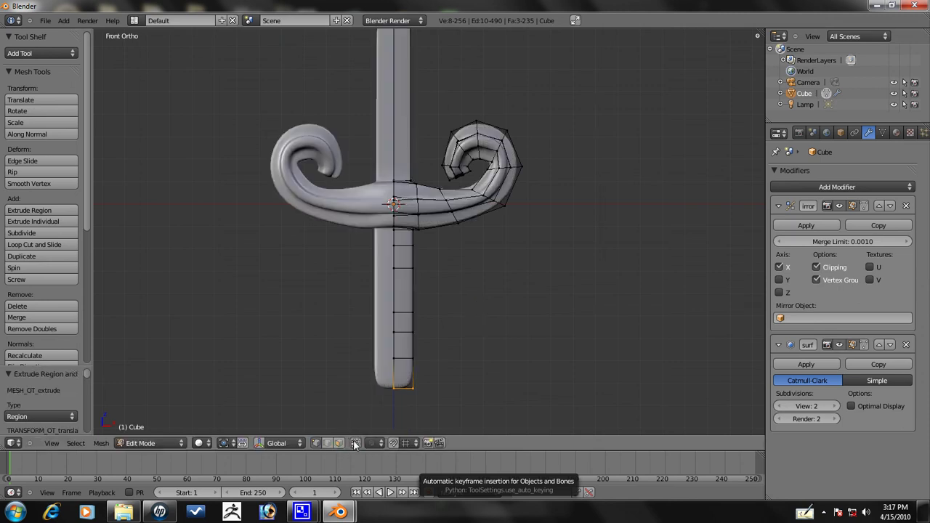
Step: Select the handle's lowest segment and extrude its faces as a region, keeping them almost in place
scroll(447, 365, "up", 2)
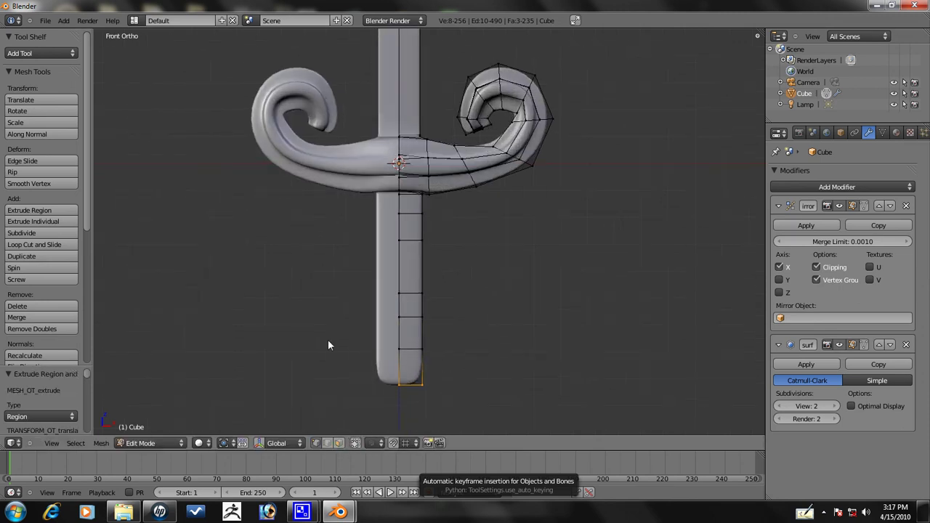
key("a")
key("b")
left_click_drag(382, 340, 482, 403)
middle_click_drag(506, 263, 419, 334)
key("e")
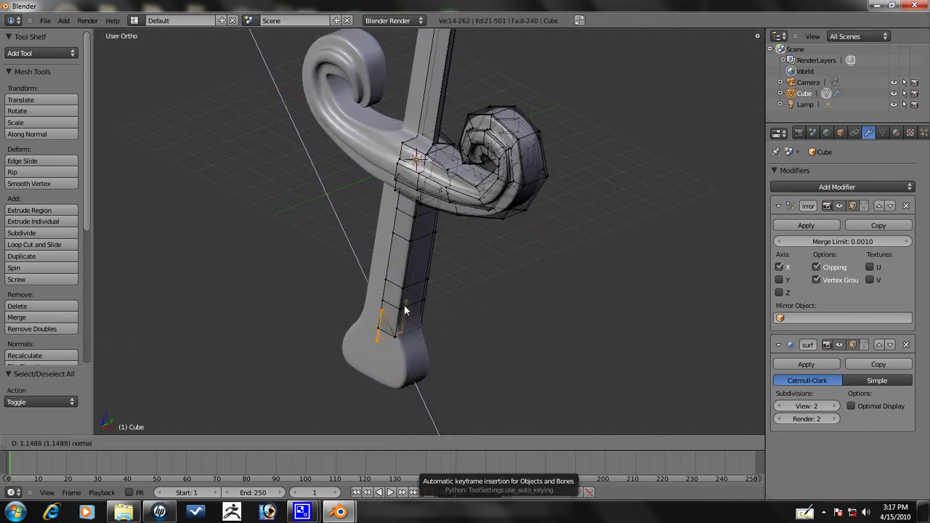
left_click(408, 310)
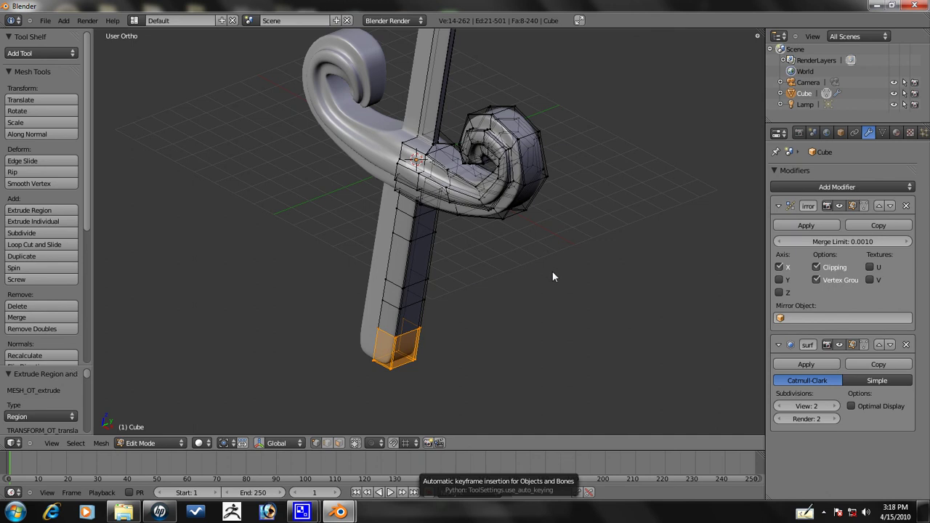
Step: Scale the extruded end segment by about 2.157 in X and Y with Z locked to form the pommel
key("s")
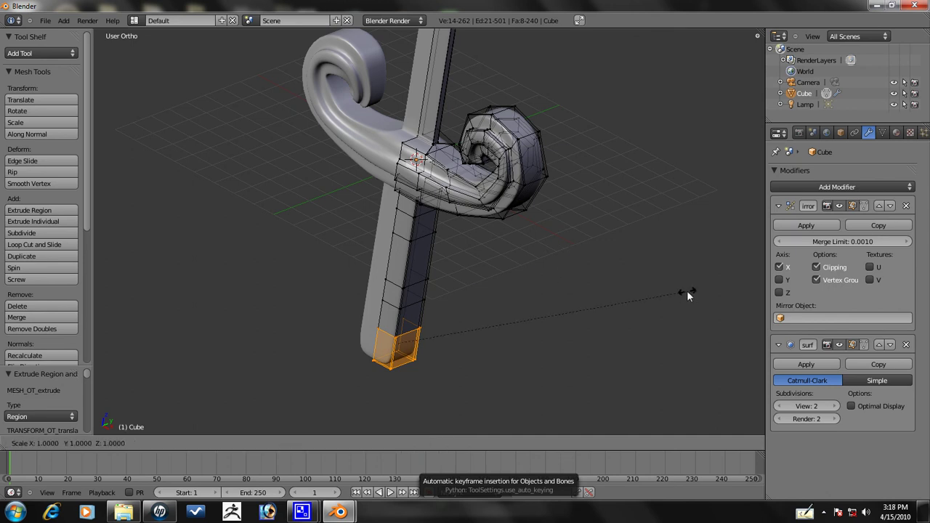
key("shift+z")
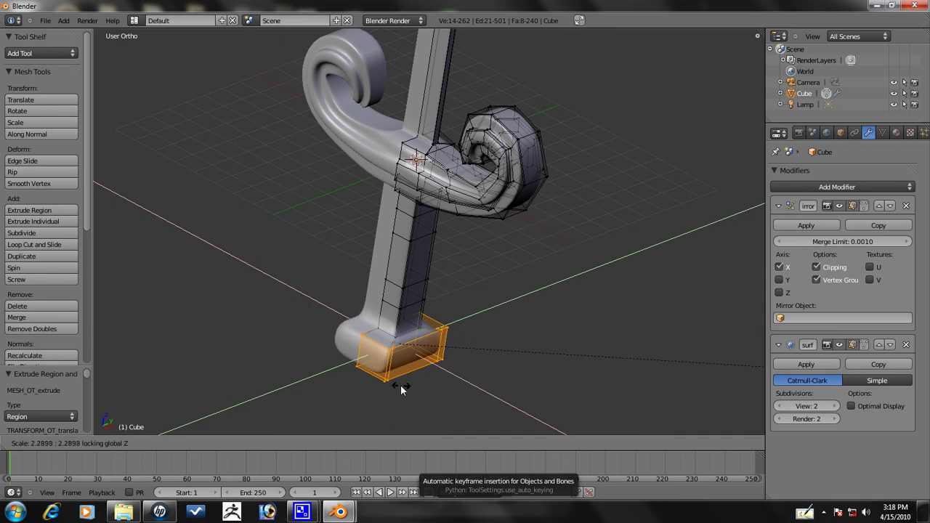
left_click(363, 377)
Step: Widen the pommel by scaling it about 1.873 along X in front view
middle_click_drag(364, 377, 422, 385)
key("KP_1")
key("s")
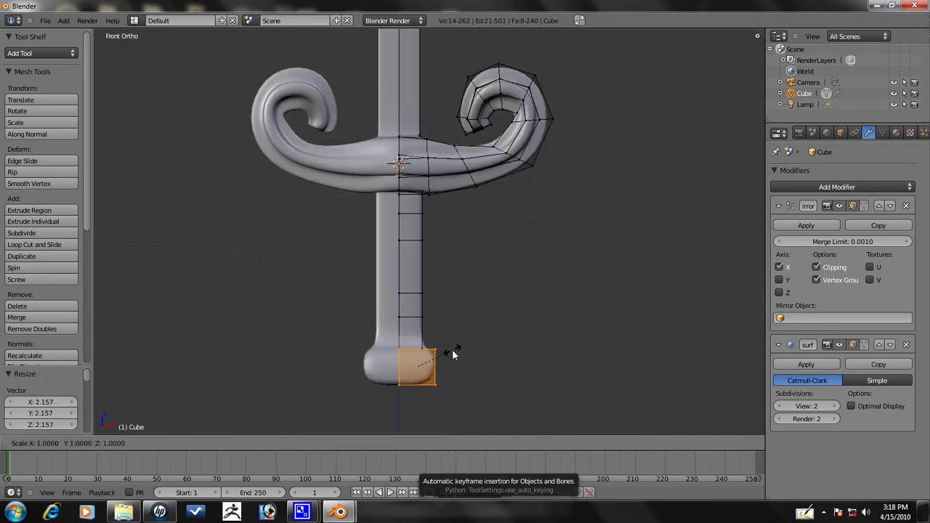
key("x")
left_click(508, 362)
Step: Scale the pommel down to about 0.871 in X and Y with Z locked
middle_click_drag(350, 332, 397, 339)
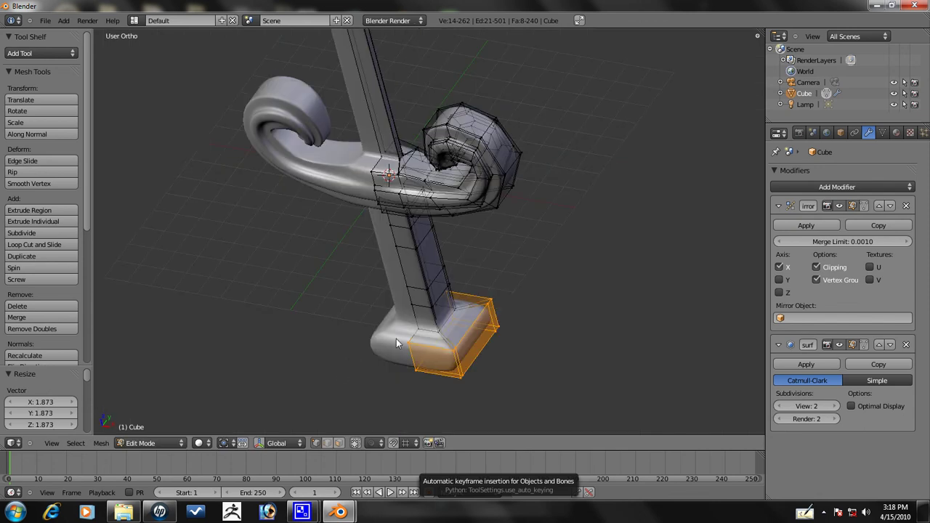
key("s")
key("shift+z")
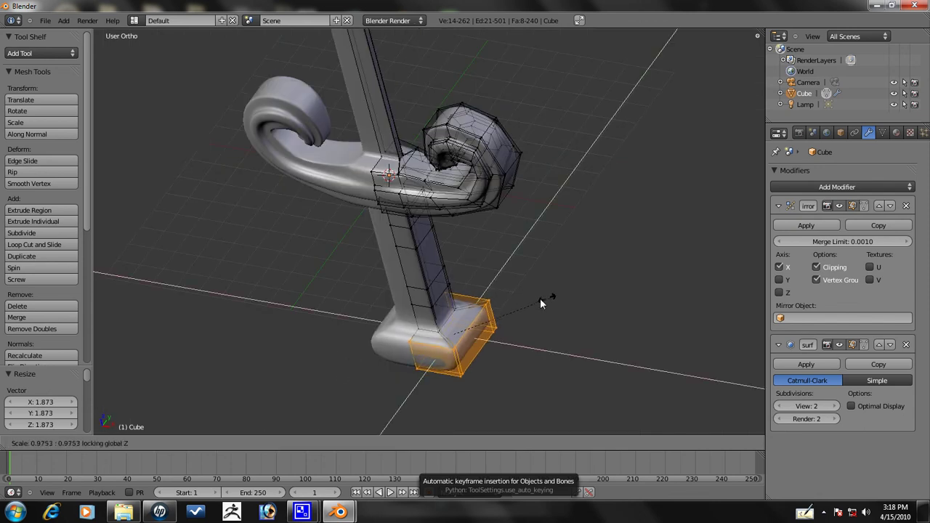
left_click(544, 301)
key("KP_1")
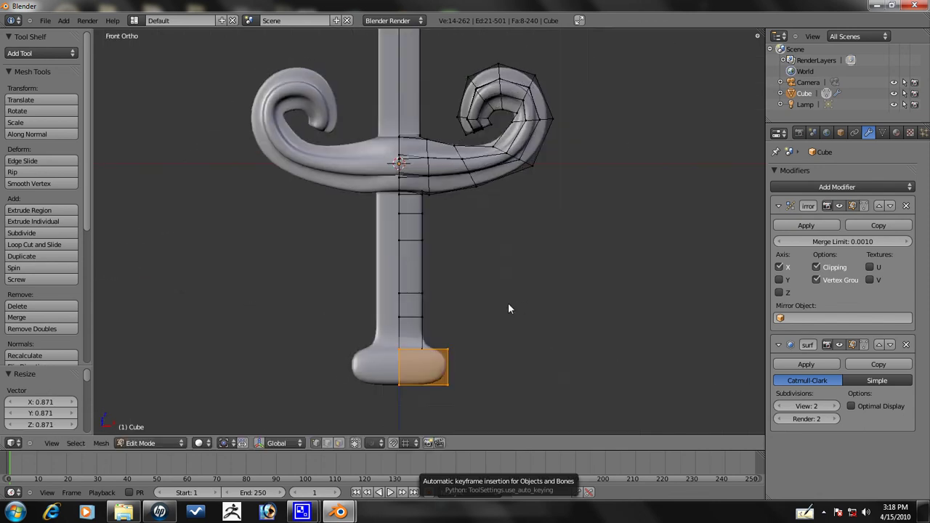
Step: Select the edge loop around the pommel's upper rim and move it about -0.295 along Z
right_click(432, 350, "alt")
middle_click_drag(432, 350, 416, 408)
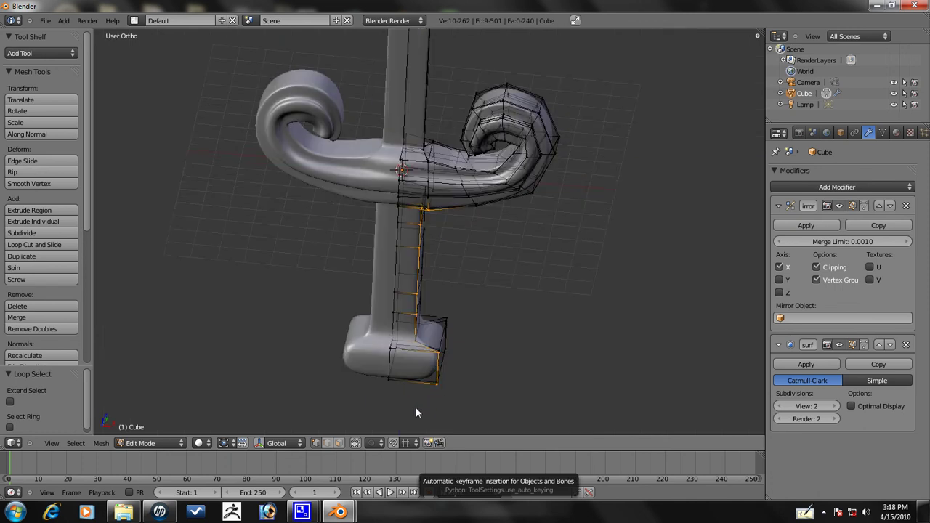
right_click(418, 349, "alt")
key("KP_1")
key("g")
key("z")
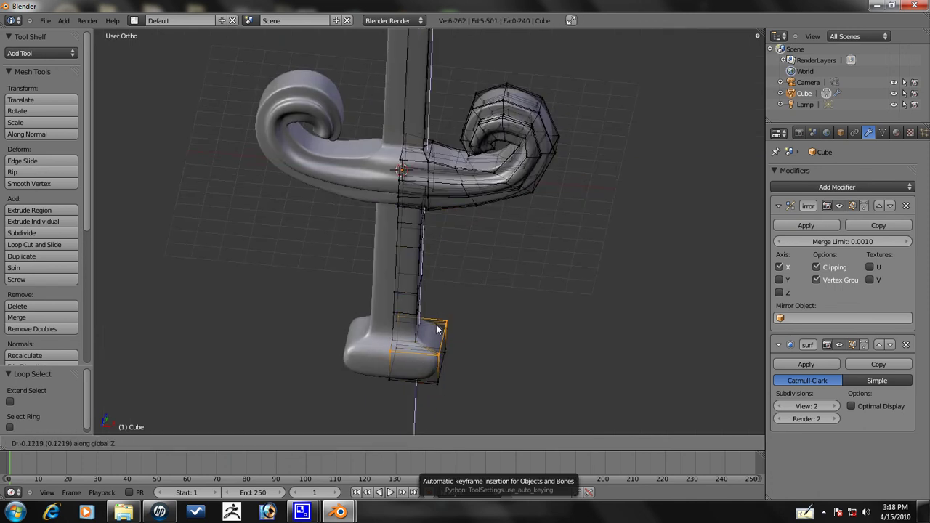
left_click(442, 340)
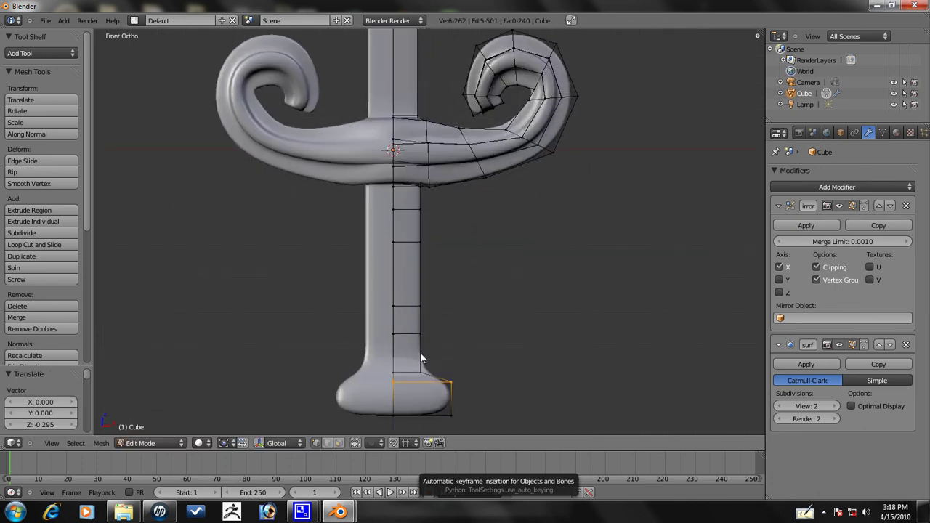
Step: Add an edge loop to the pommel's sloped top face, slid close to its outer rim
middle_click_drag(445, 382, 416, 379)
key("a")
key("ctrl+r")
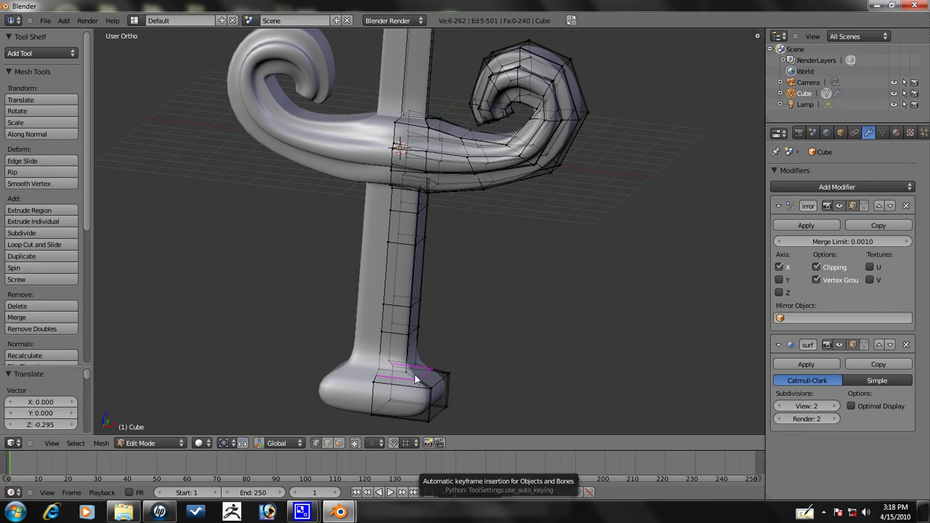
left_click(416, 379)
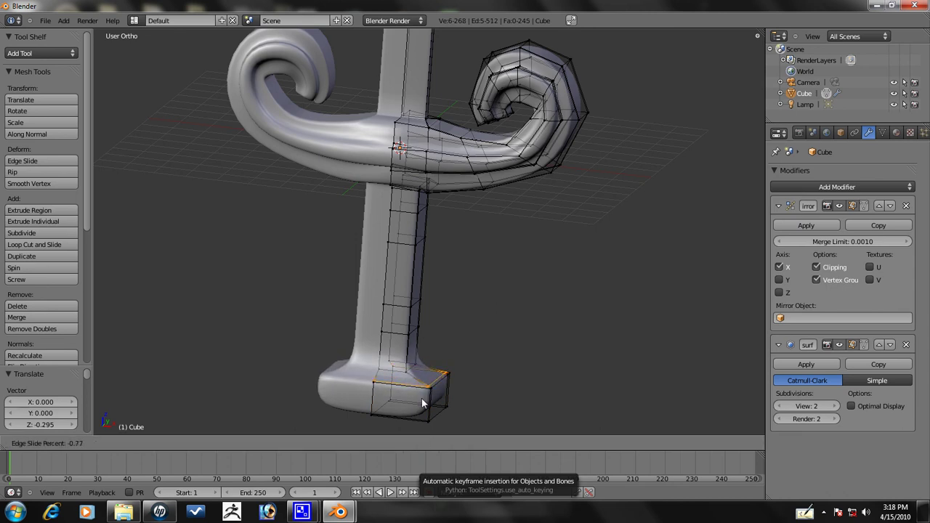
left_click(427, 393)
Step: Add two edge loops around the pommel's side faces, one near the upper edge and one near the lower edge
left_click(430, 391)
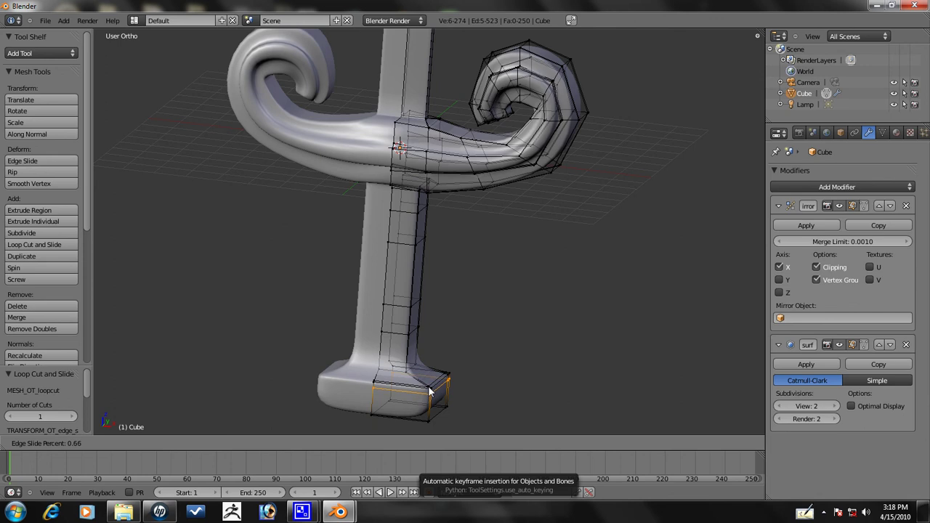
left_click(430, 393)
key("ctrl+r")
left_click(437, 400)
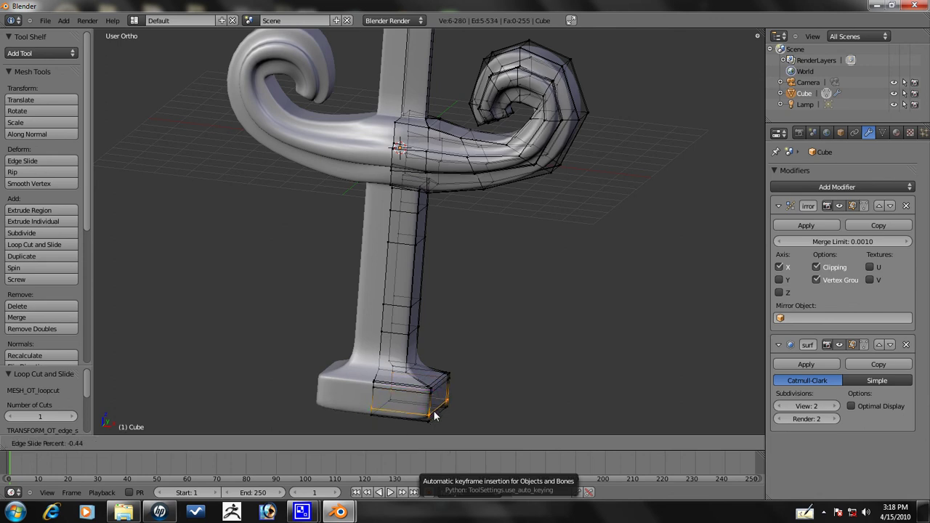
left_click(425, 398)
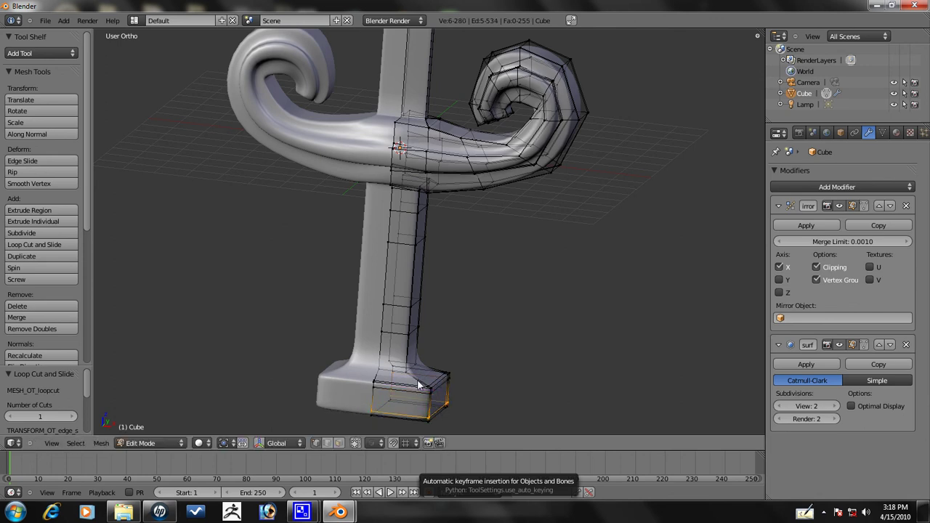
Step: Add an edge loop to the pommel's sloped top face, slid close to the base of the handle
key("ctrl+r")
left_click(420, 386)
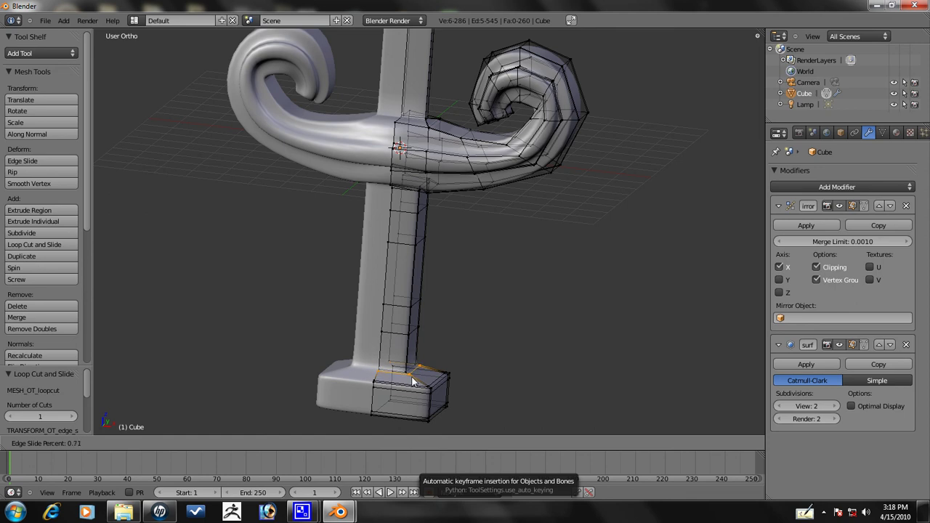
left_click(411, 381)
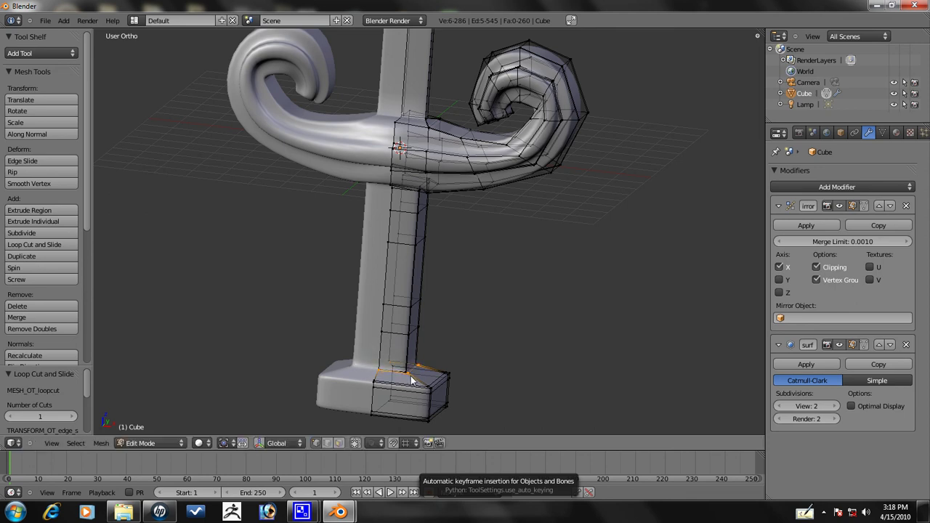
Step: Inspect the smoothed pommel and the whole sword in Object Mode, from an angle and in front view
key("KP_1")
key("Tab")
middle_click_drag(407, 326, 375, 333)
key("KP_1")
scroll(425, 244, "down", 2)
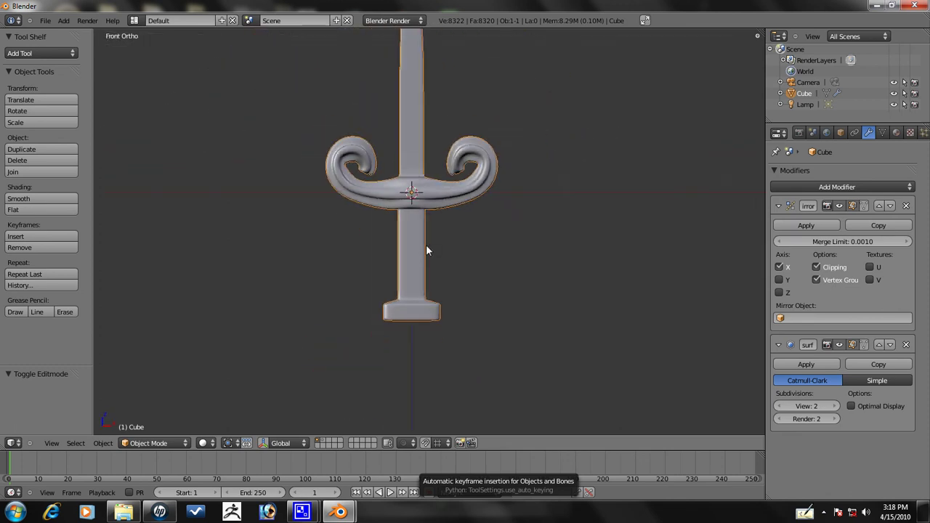
middle_click_drag(426, 244, 471, 273, "shift")
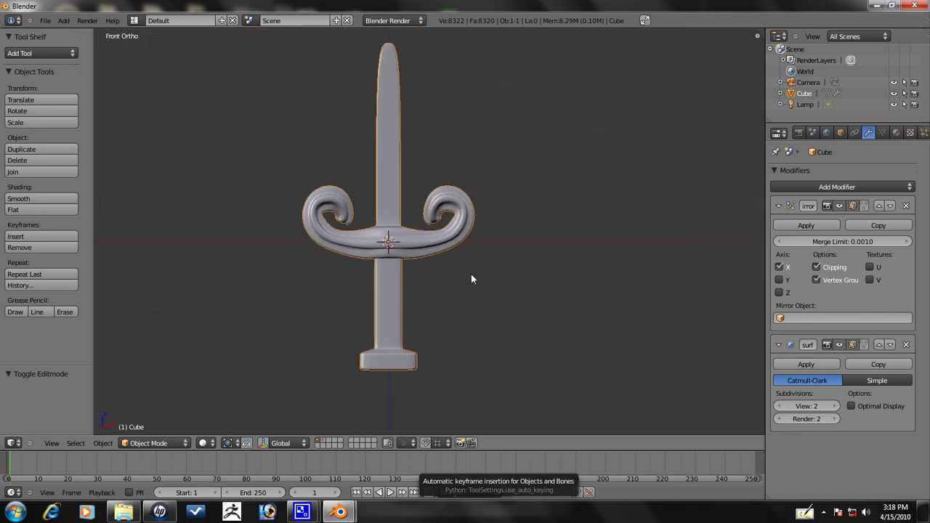
Step: Save the scene as "Majestic Sword" in the Blender Tutorials folder
left_click(49, 21)
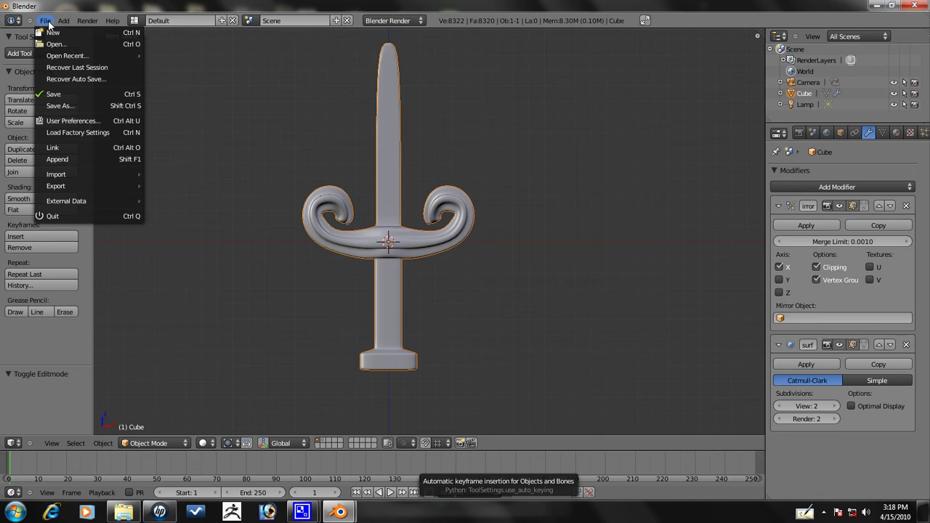
left_click(77, 103)
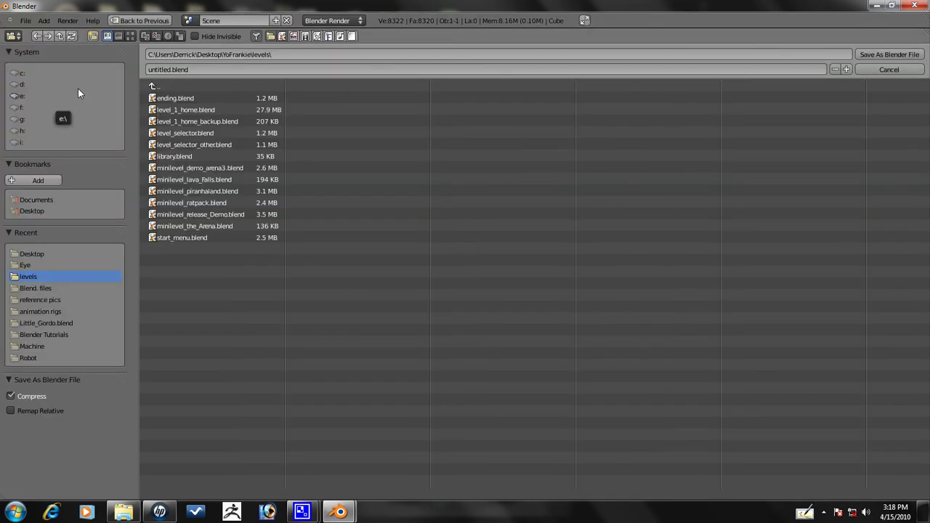
left_click(50, 336)
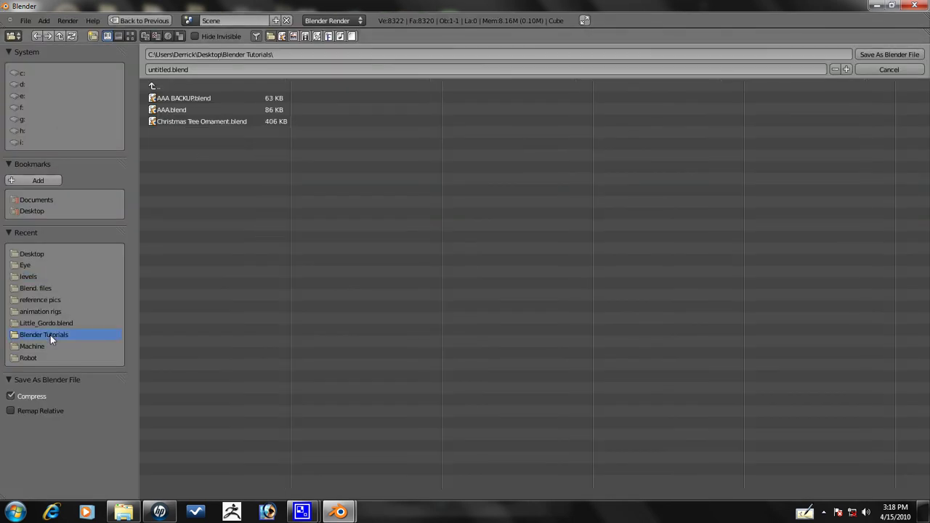
left_click(202, 69)
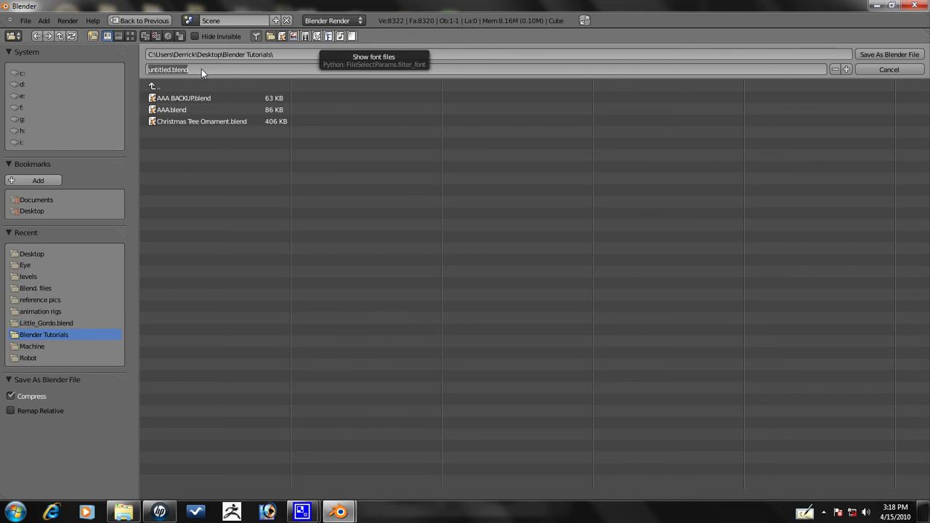
type("Majestic Sword")
left_click(890, 55)
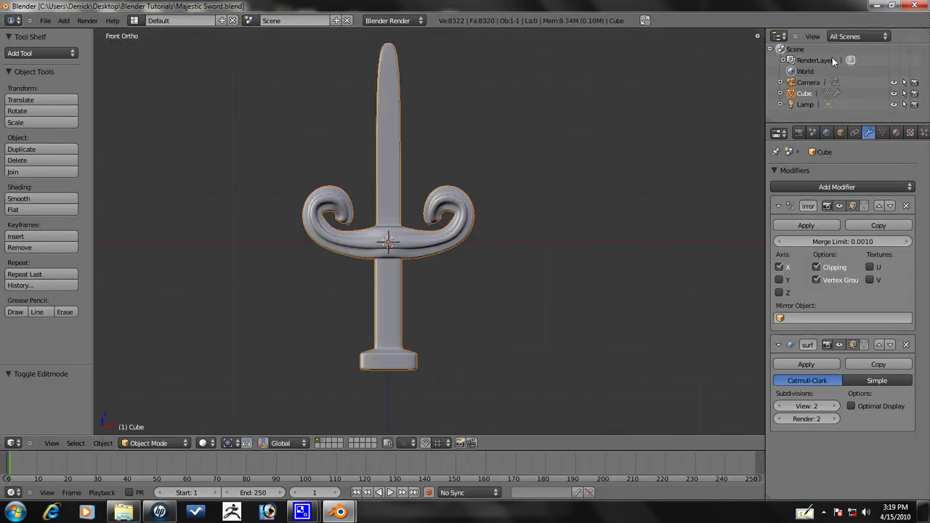